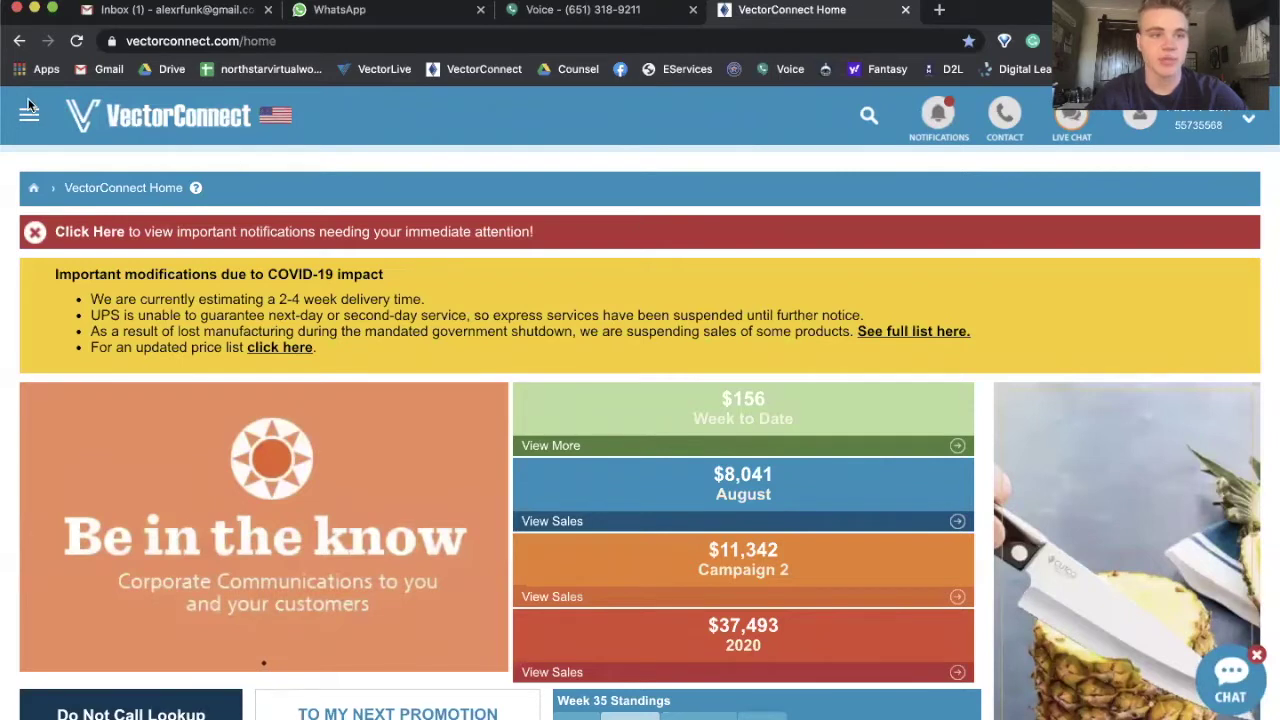
Open the main navigation menu on the VectorConnect home page
{"action": "left_click", "coordinate": [29, 115]}
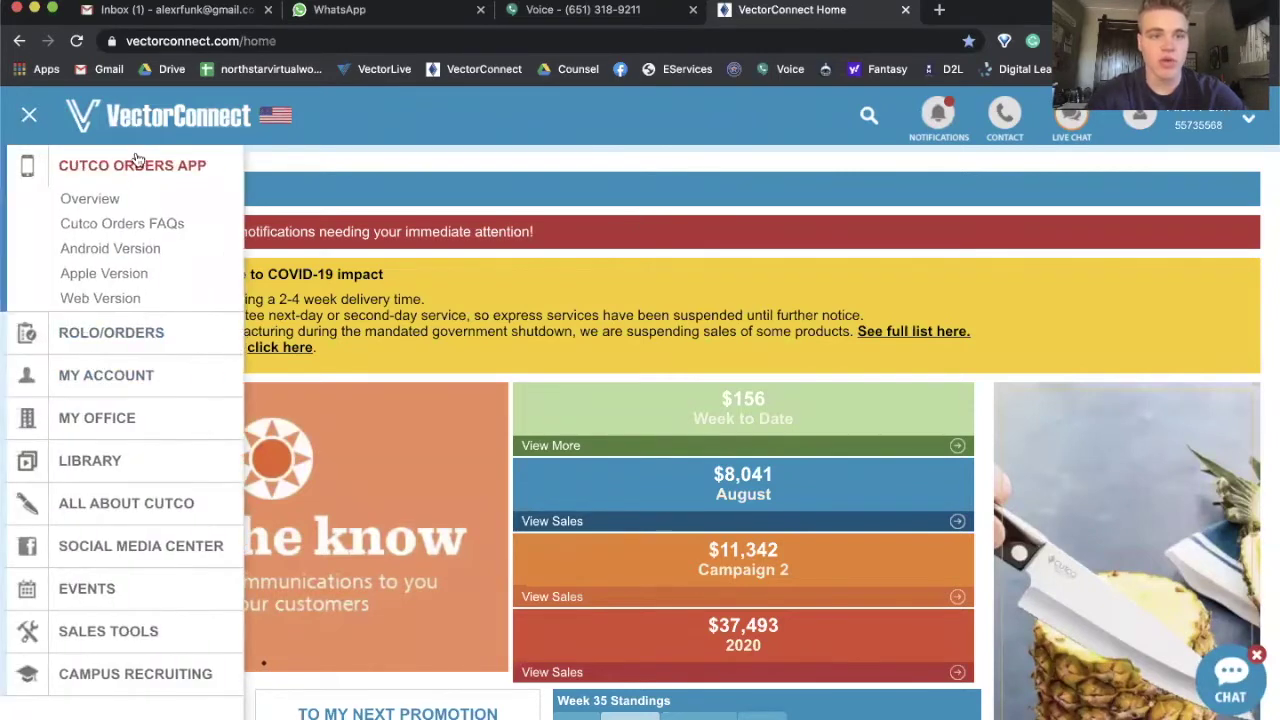
Launch the Cutco Orders web version from the Cutco Orders App menu entry
{"action": "left_click", "coordinate": [105, 170]}
{"action": "left_click", "coordinate": [115, 174]}
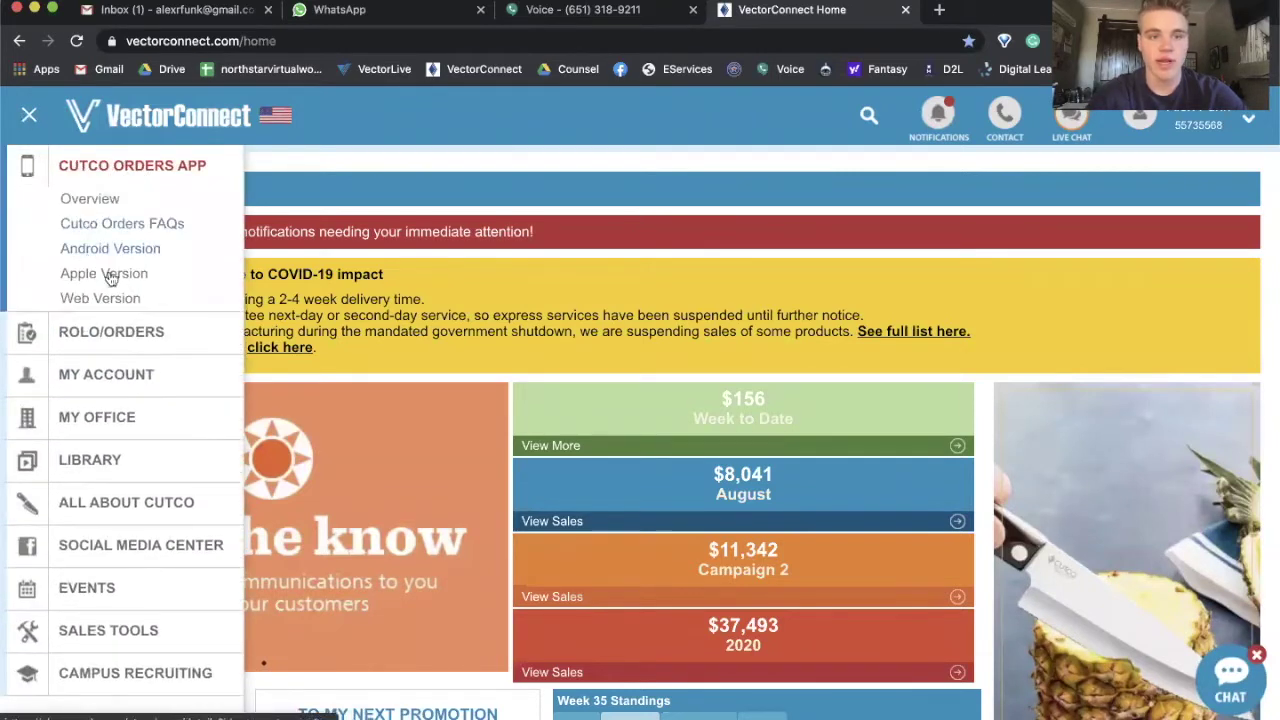
{"action": "left_click", "coordinate": [111, 293]}
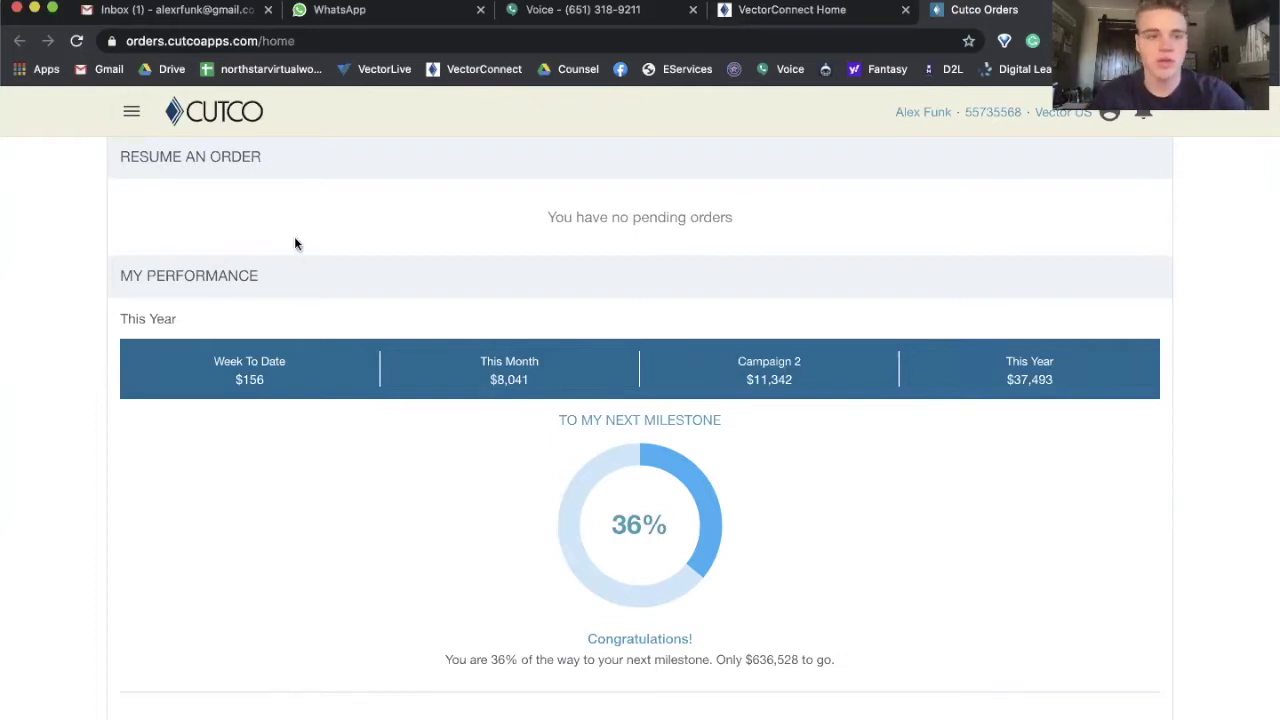
Go to the Shop page and empty the cart so all totals read $0.00
{"action": "left_click", "coordinate": [132, 112]}
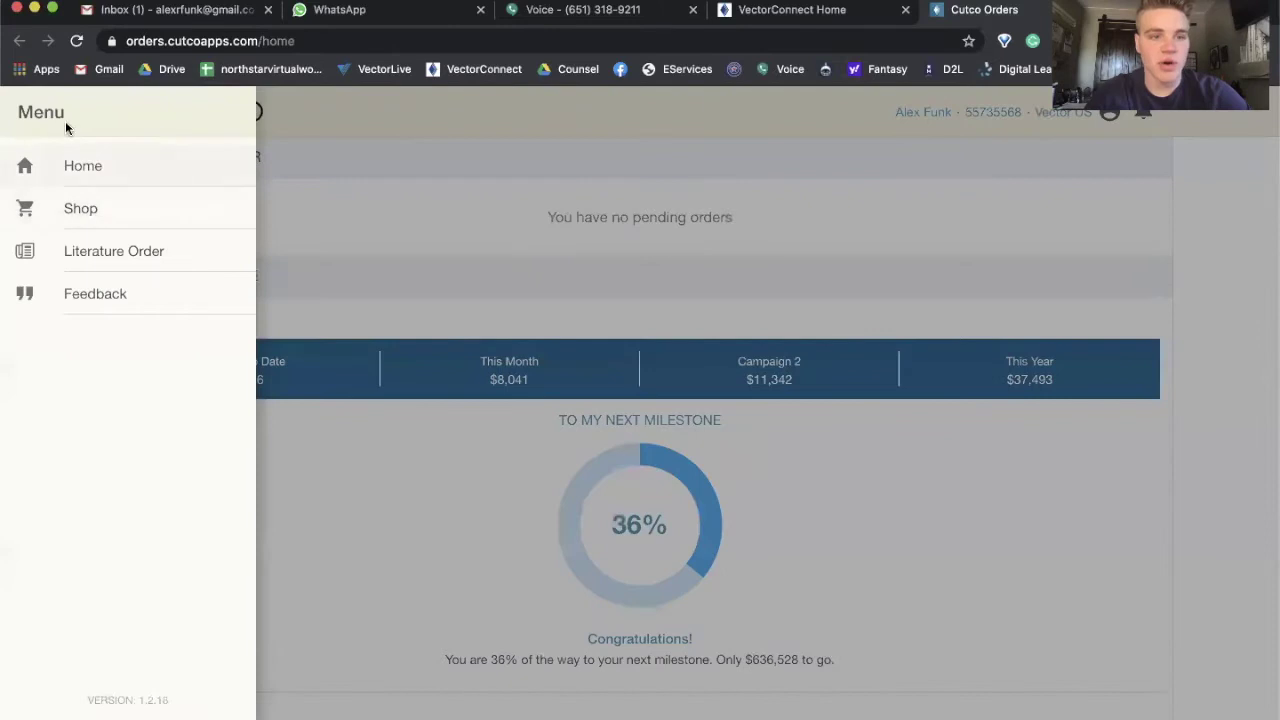
{"action": "left_click", "coordinate": [82, 210]}
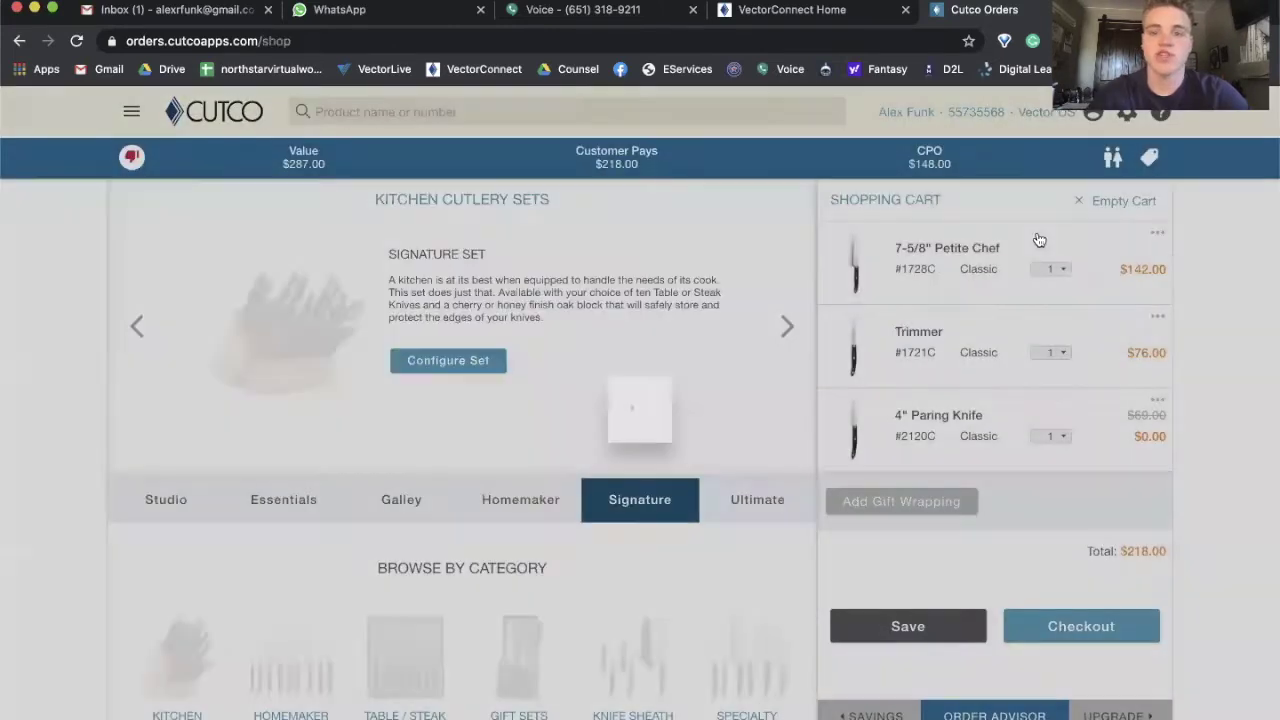
{"action": "left_click", "coordinate": [1122, 201]}
{"action": "left_click", "coordinate": [868, 626]}
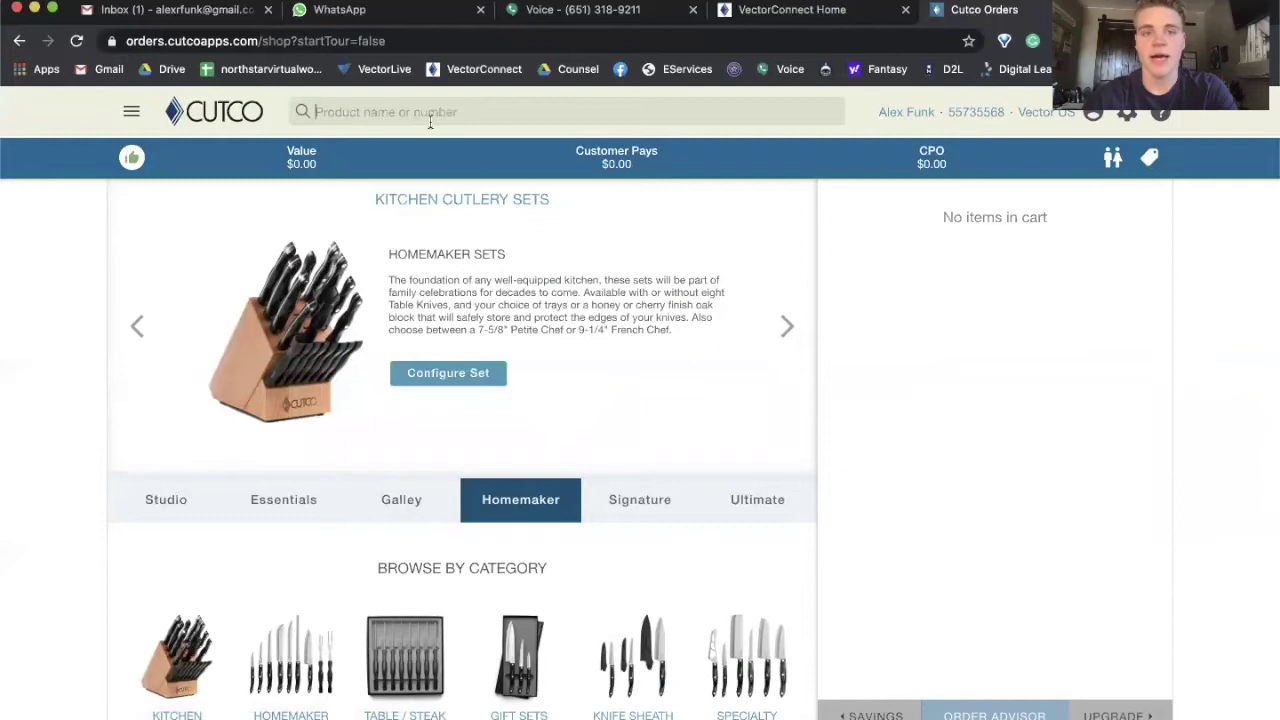
Search for the chef knife and add the 7-5/8" Petite Chef to the cart
{"action": "scroll", "coordinate": [301, 478], "scroll_direction": "down", "scroll_amount": 3}
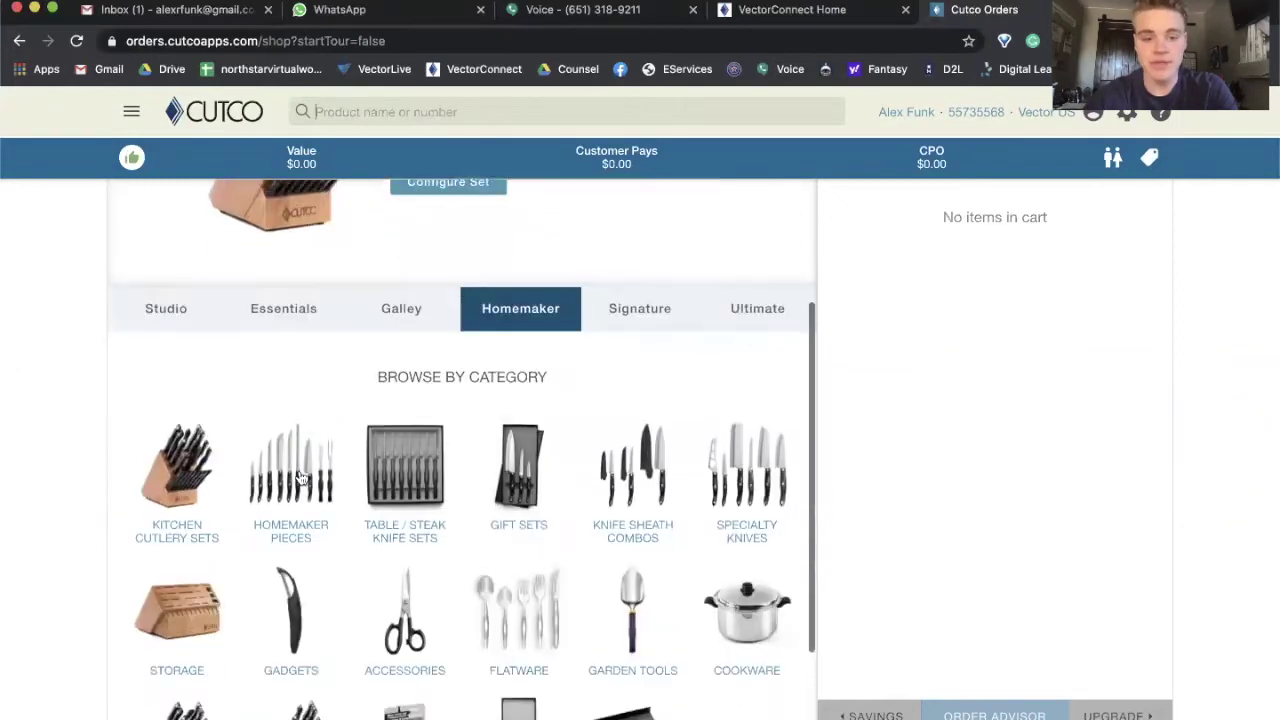
{"action": "scroll", "coordinate": [301, 478], "scroll_direction": "up", "scroll_amount": 1}
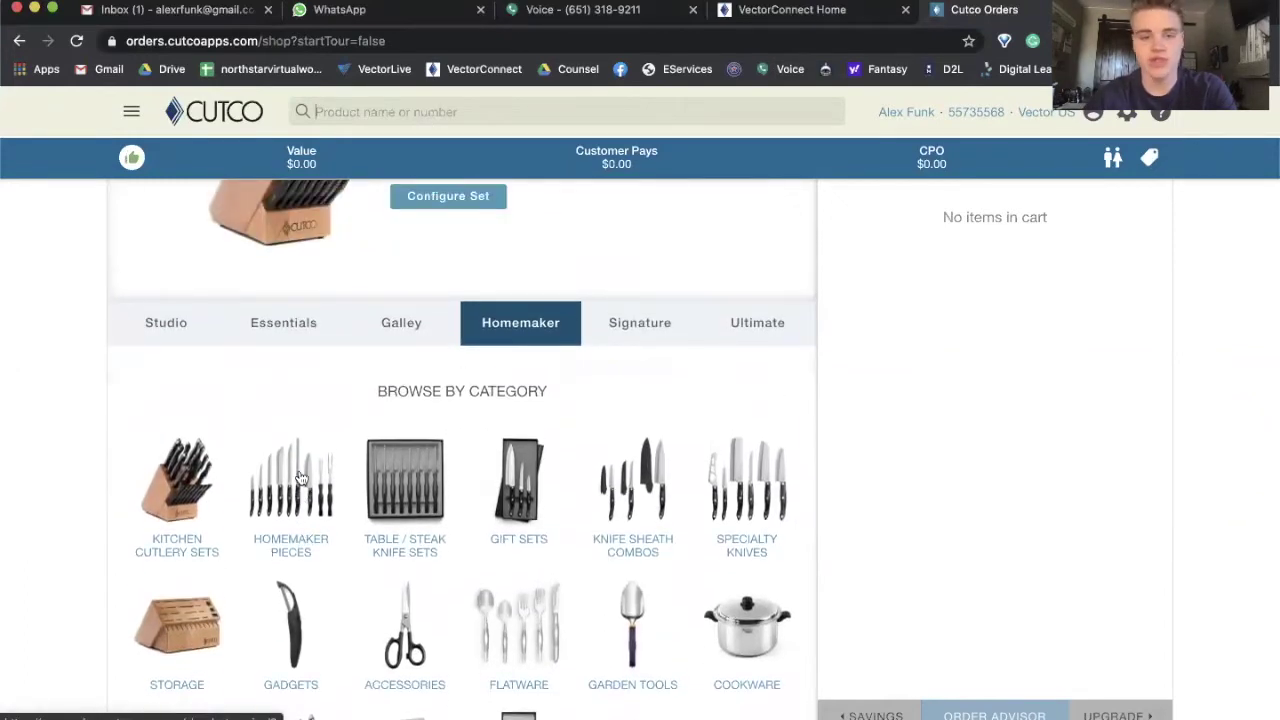
{"action": "scroll", "coordinate": [299, 478], "scroll_direction": "up", "scroll_amount": 2}
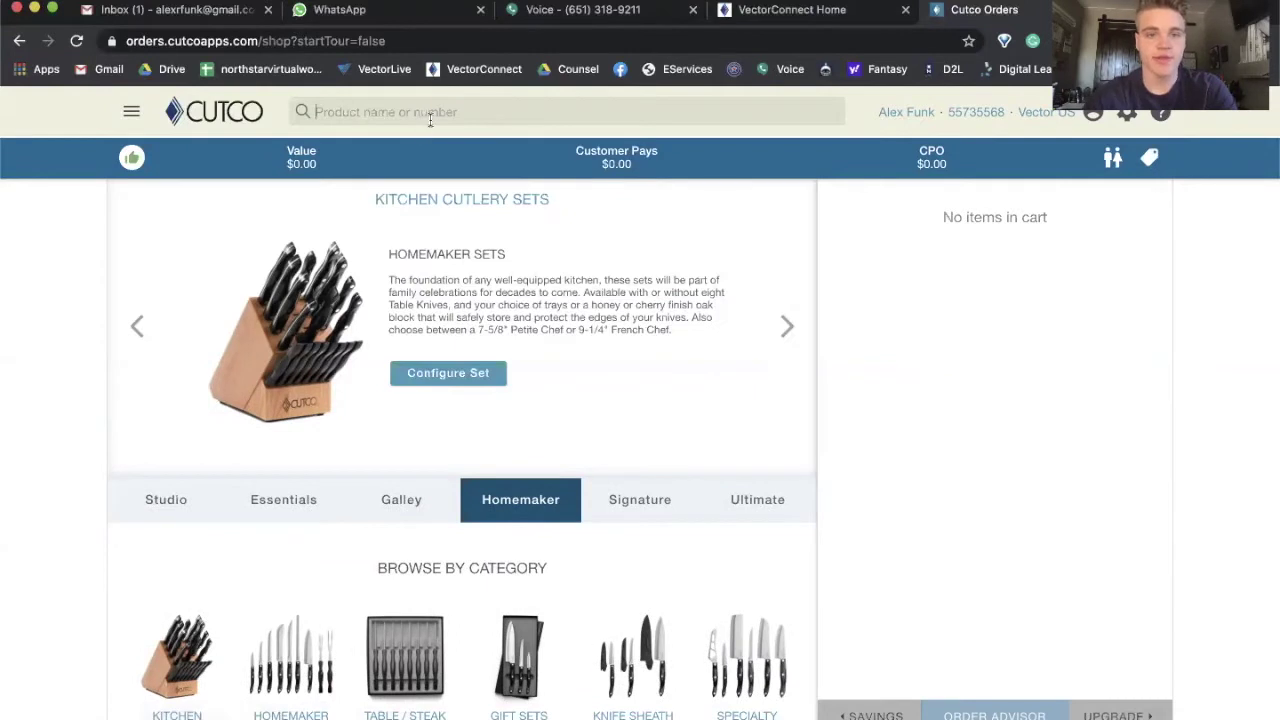
{"action": "type", "text": "chef"}
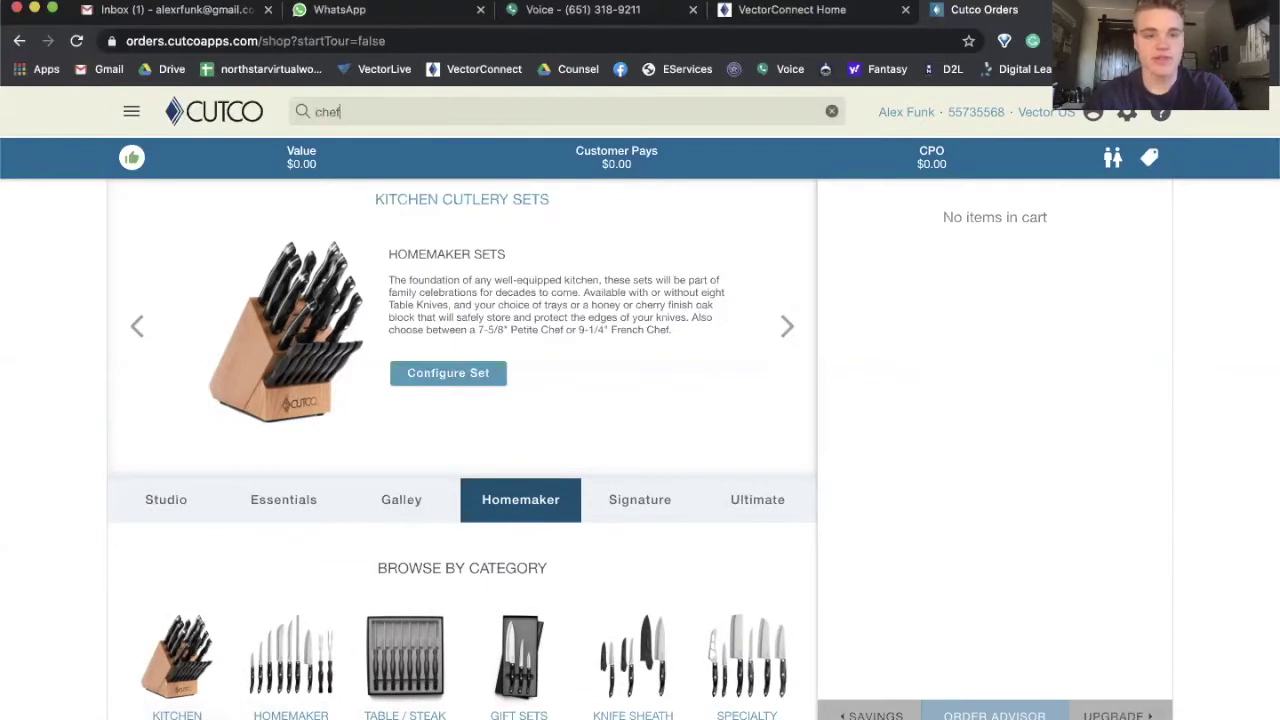
{"action": "left_click", "coordinate": [780, 196]}
Add the 2-3/4" Paring Knife and Trimmer by searching 'paring' and 'trimm'
{"action": "left_click", "coordinate": [325, 114]}
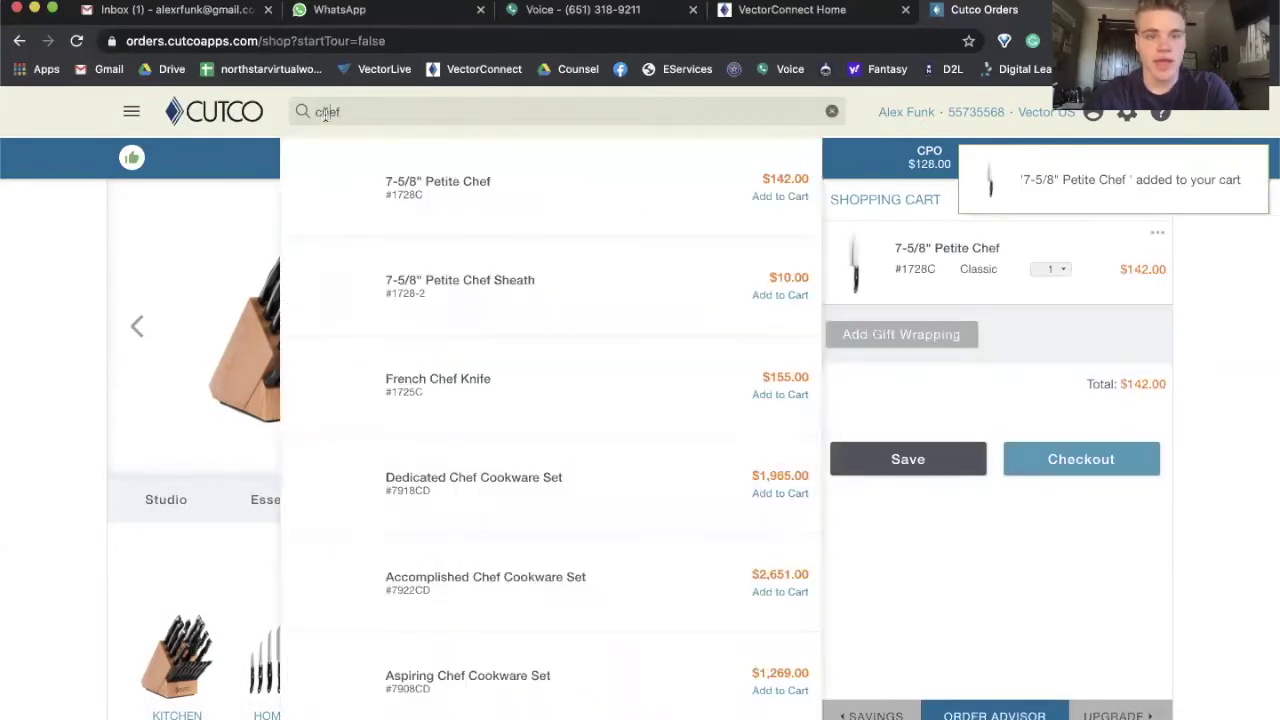
{"action": "double_click", "coordinate": [325, 114]}
{"action": "type", "text": "paring"}
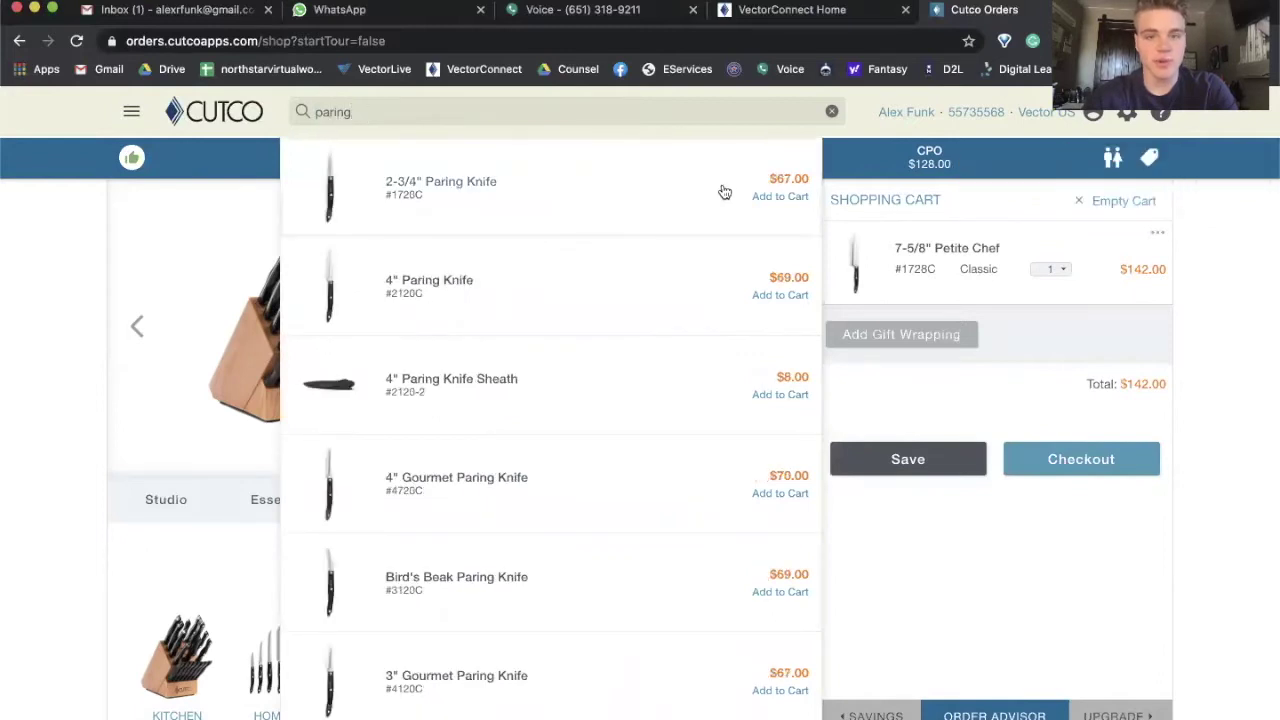
{"action": "left_click", "coordinate": [757, 196]}
{"action": "double_click", "coordinate": [350, 114]}
{"action": "type", "text": "trimm"}
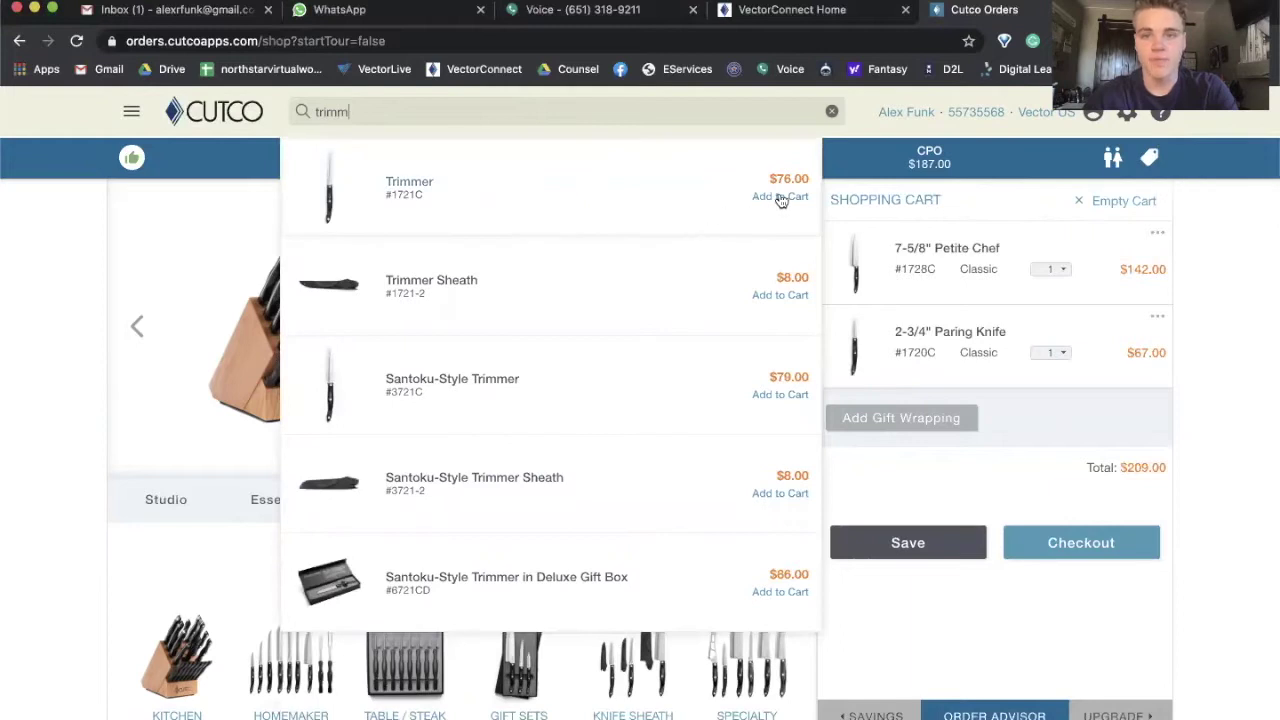
{"action": "left_click", "coordinate": [775, 197]}
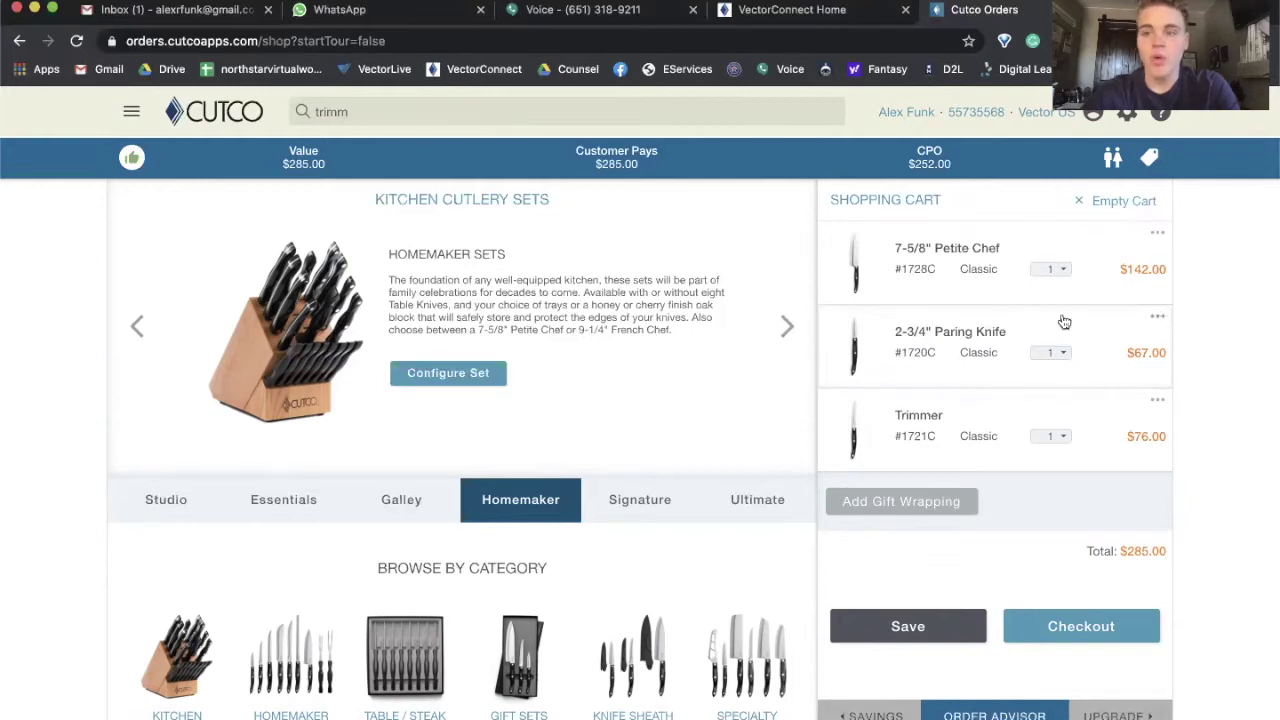
{"action": "left_click", "coordinate": [1157, 318]}
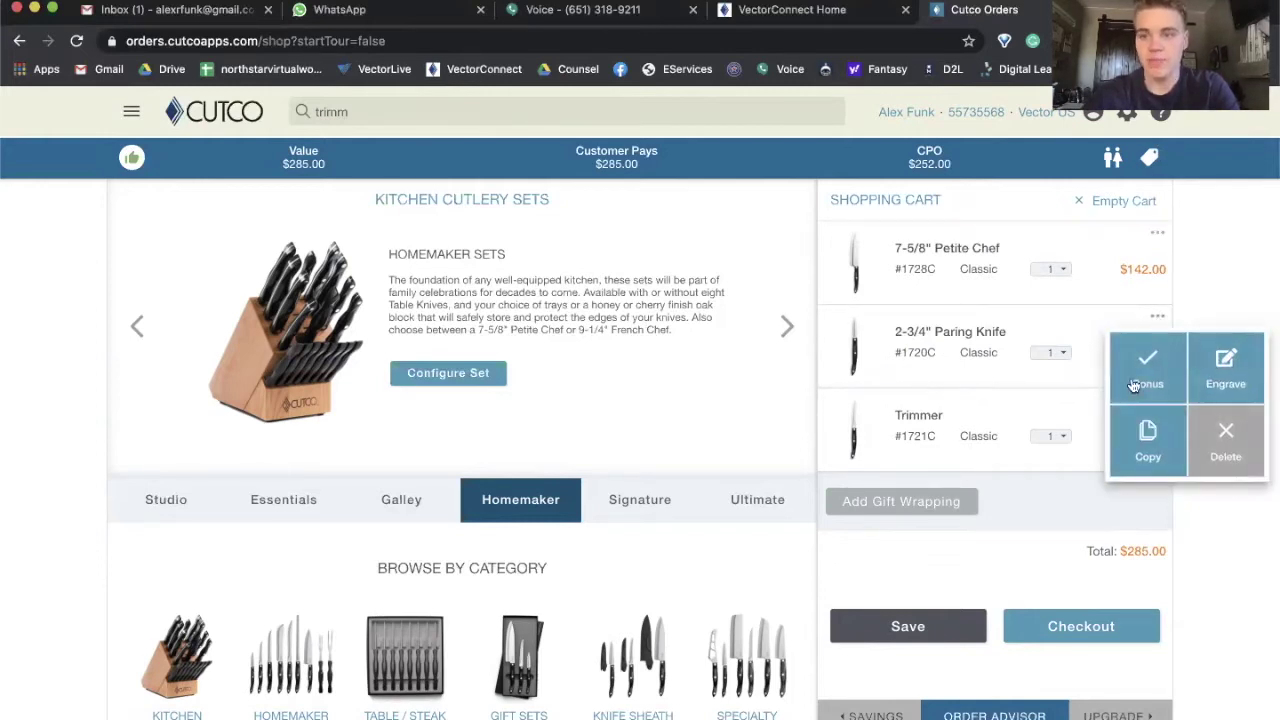
Make the Paring Knife a $0.00 bonus so Customer Pays is $218.00, and view order health
{"action": "left_click", "coordinate": [1158, 320]}
{"action": "left_click", "coordinate": [1158, 320]}
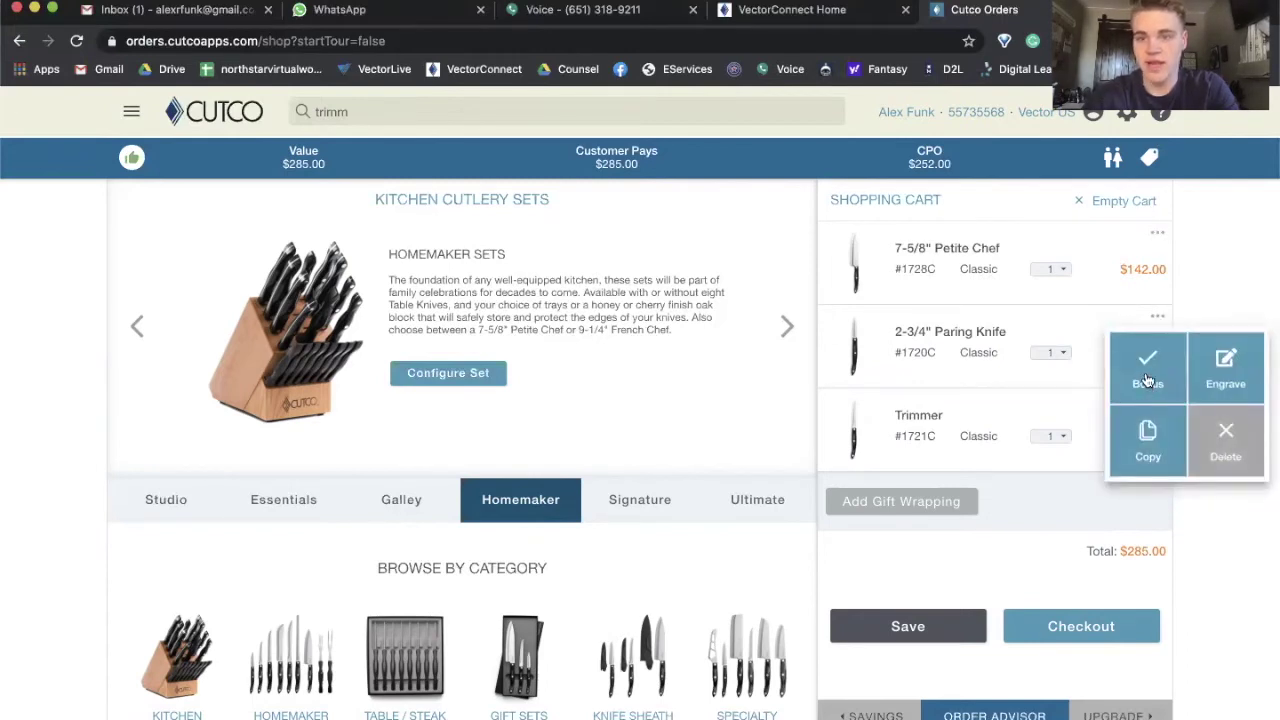
{"action": "left_click", "coordinate": [1148, 378]}
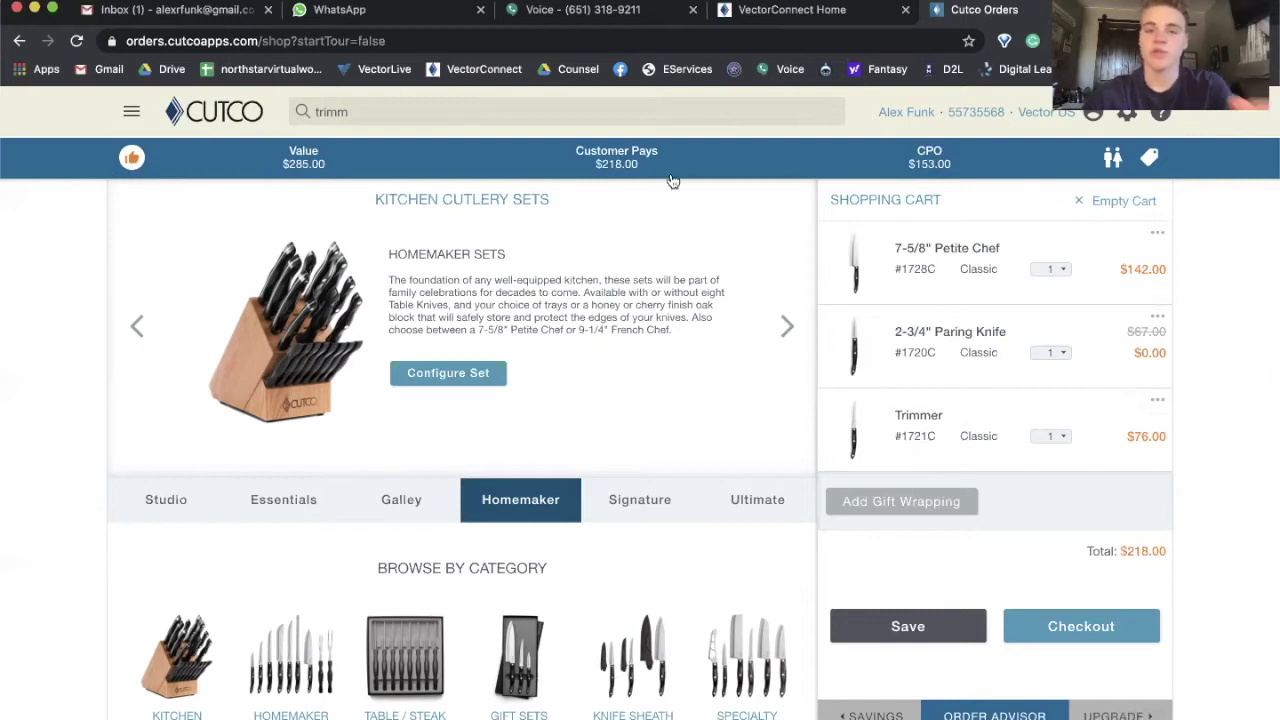
{"action": "left_click", "coordinate": [633, 166]}
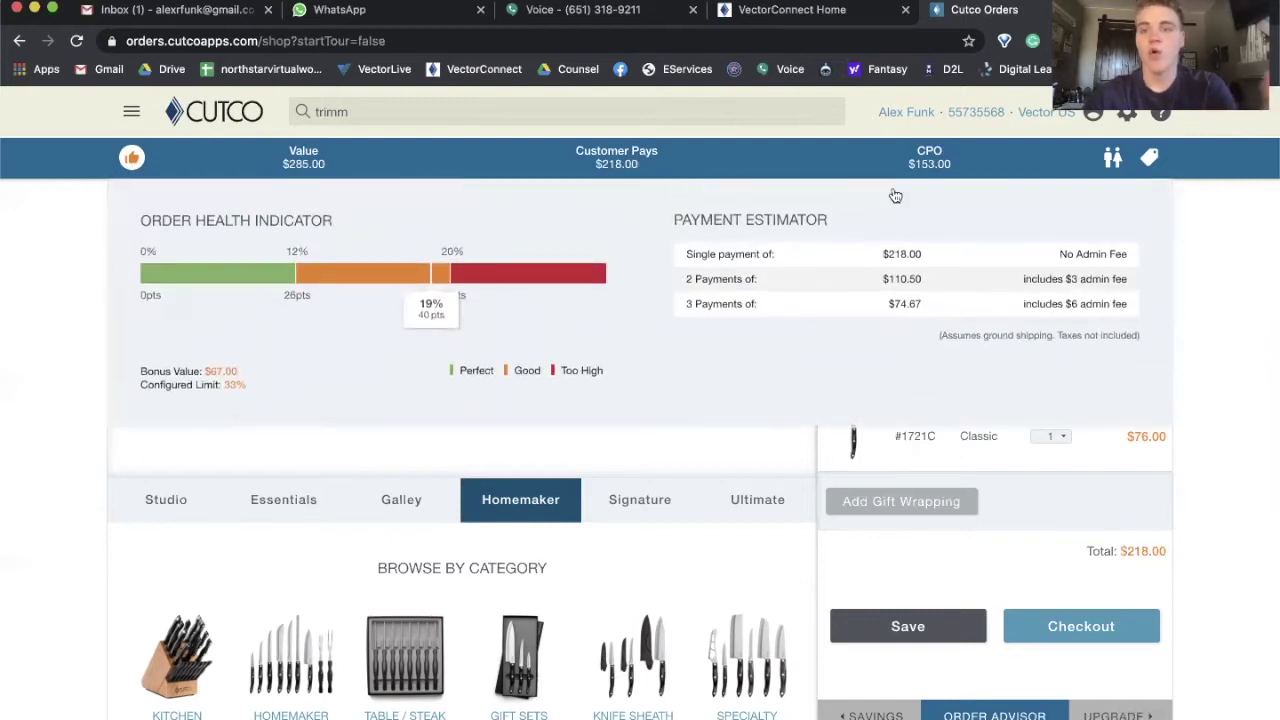
Review the order health and payment estimate panel for the $218.00 order
{"action": "left_click", "coordinate": [845, 176]}
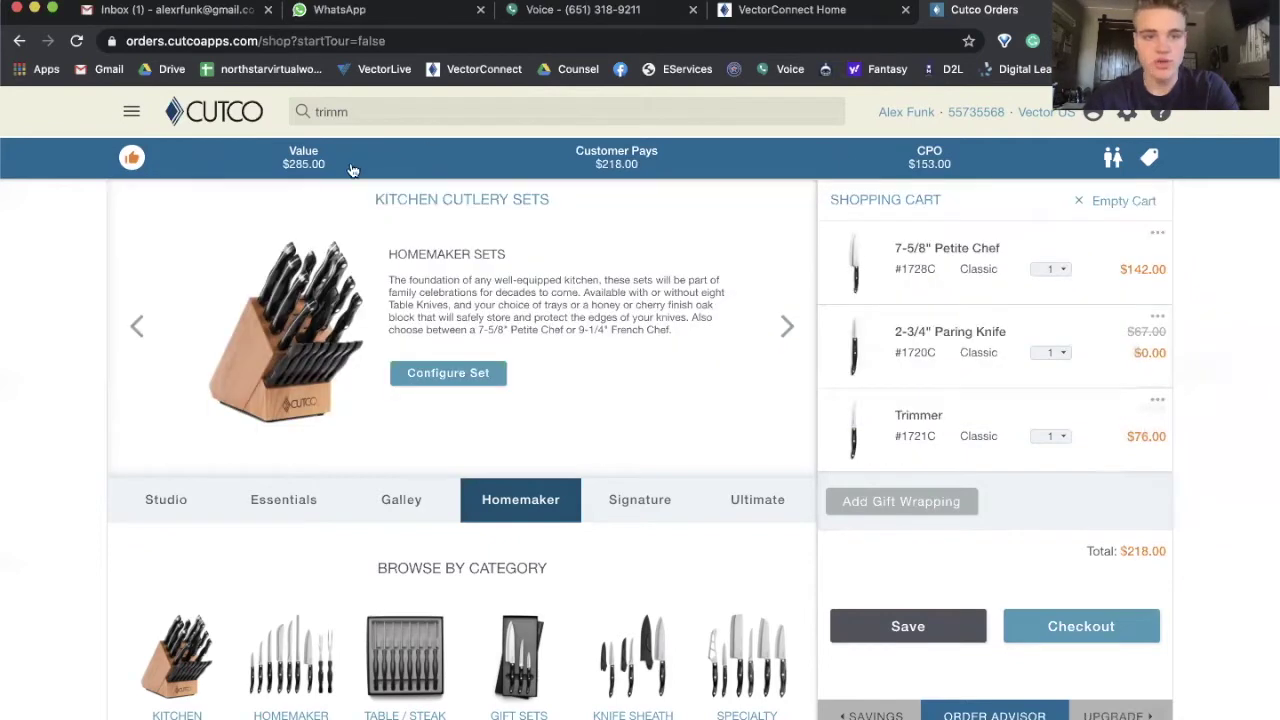
{"action": "left_click", "coordinate": [152, 163]}
{"action": "left_click", "coordinate": [560, 170]}
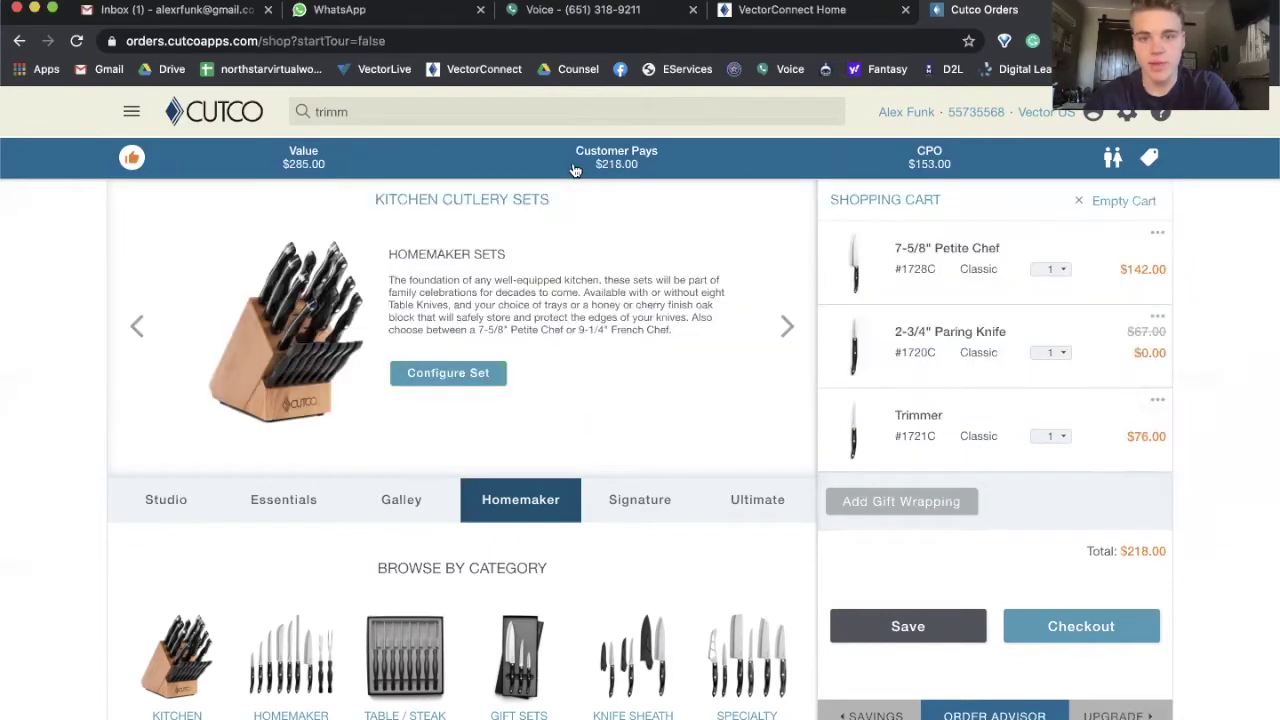
{"action": "left_click", "coordinate": [634, 175]}
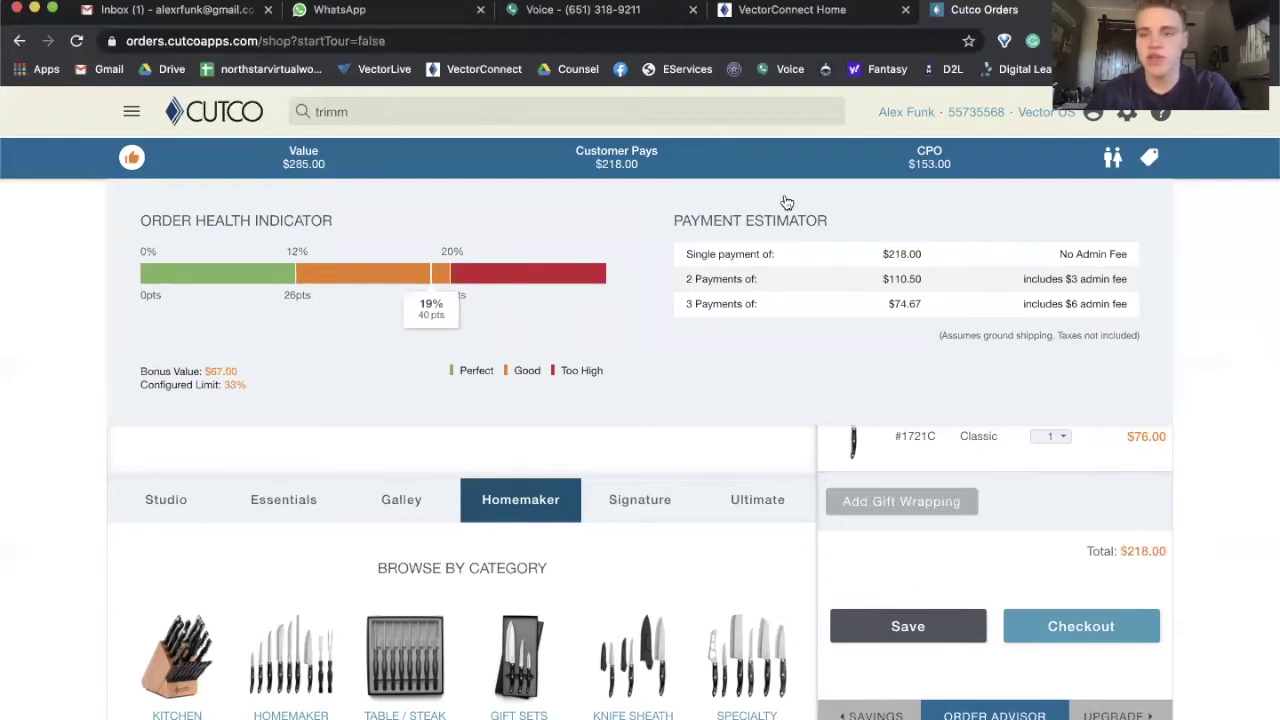
{"action": "left_click", "coordinate": [840, 165]}
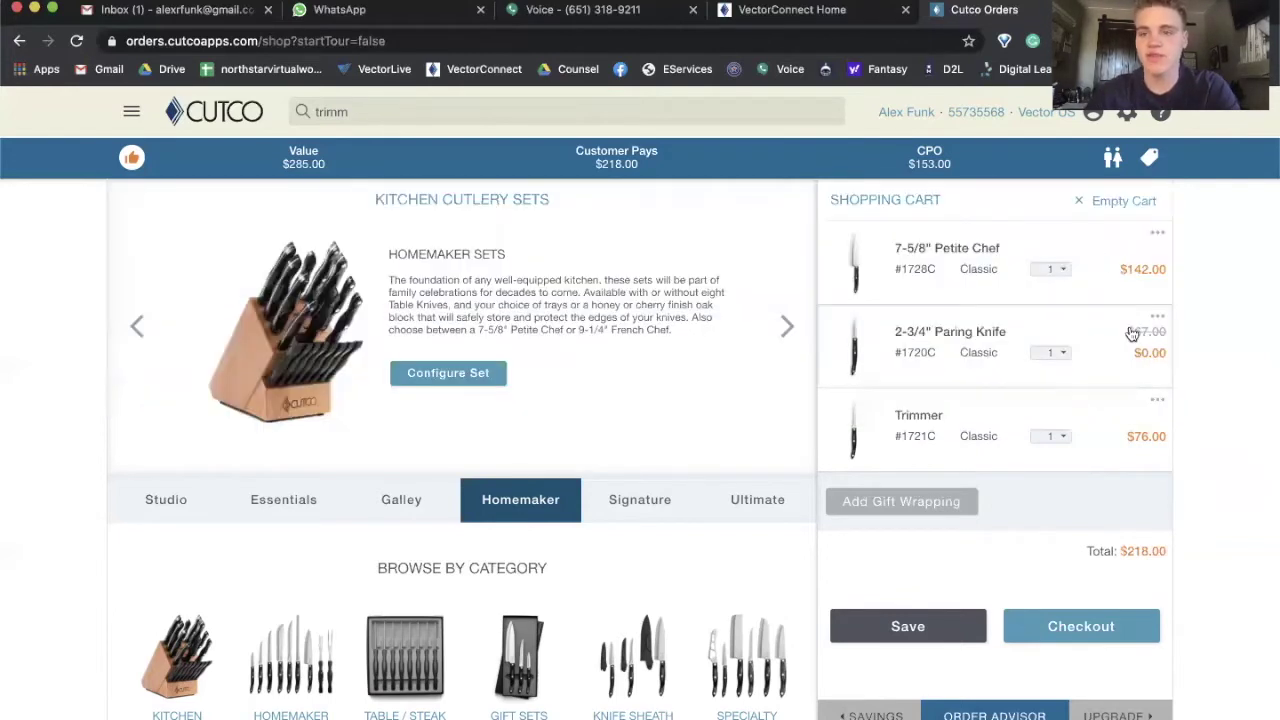
{"action": "left_click", "coordinate": [505, 166]}
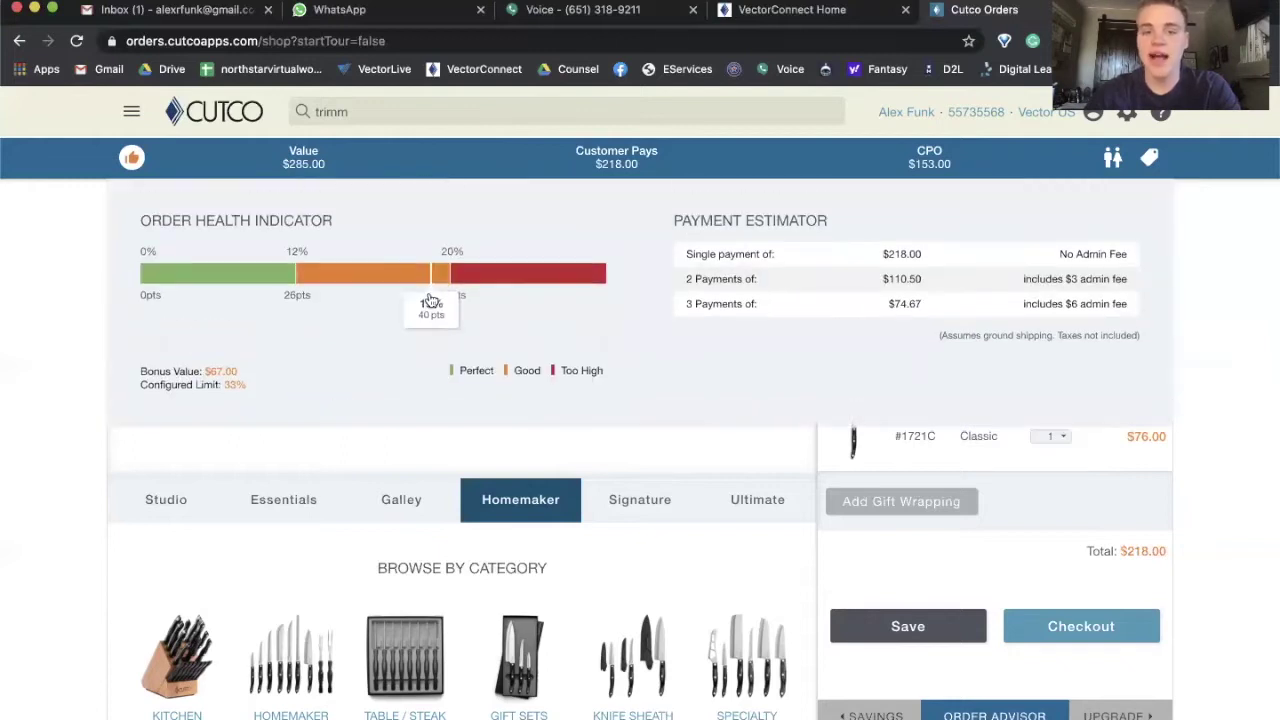
{"action": "left_click", "coordinate": [678, 152]}
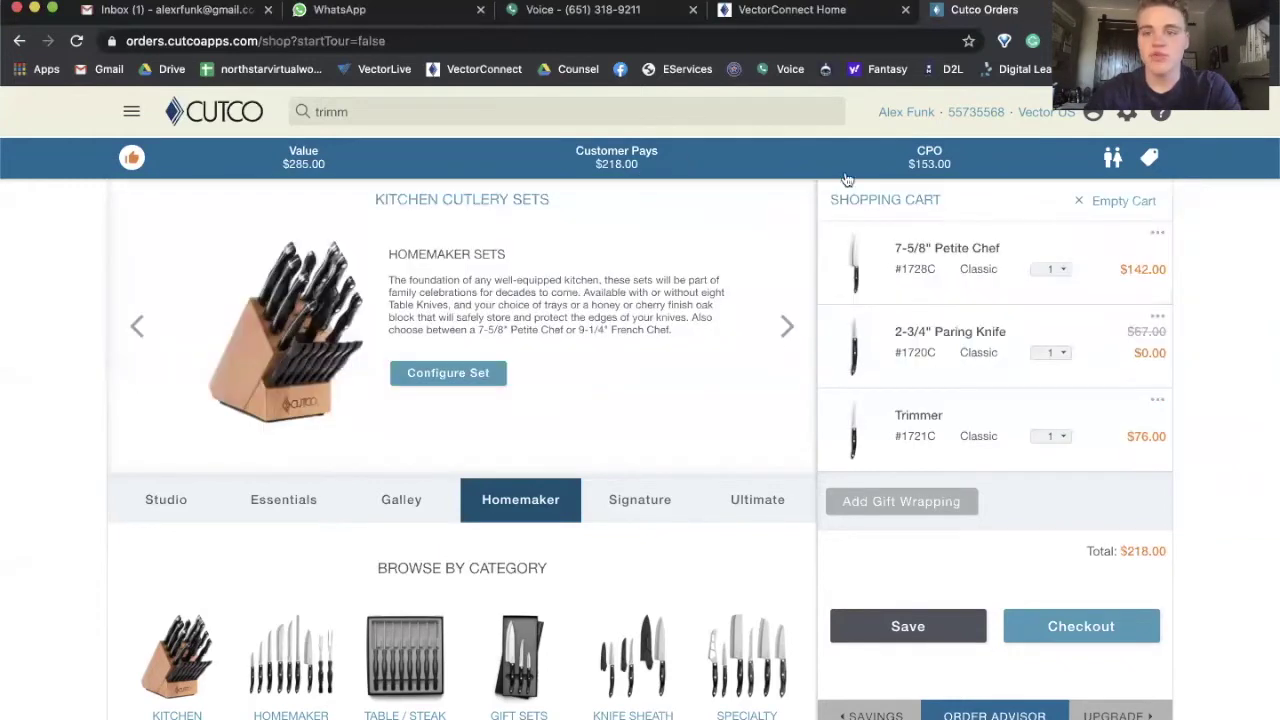
Check the Paring Knife's actions, then send the cart to checkout for validation
{"action": "left_click", "coordinate": [1157, 317]}
{"action": "left_click", "coordinate": [1161, 322]}
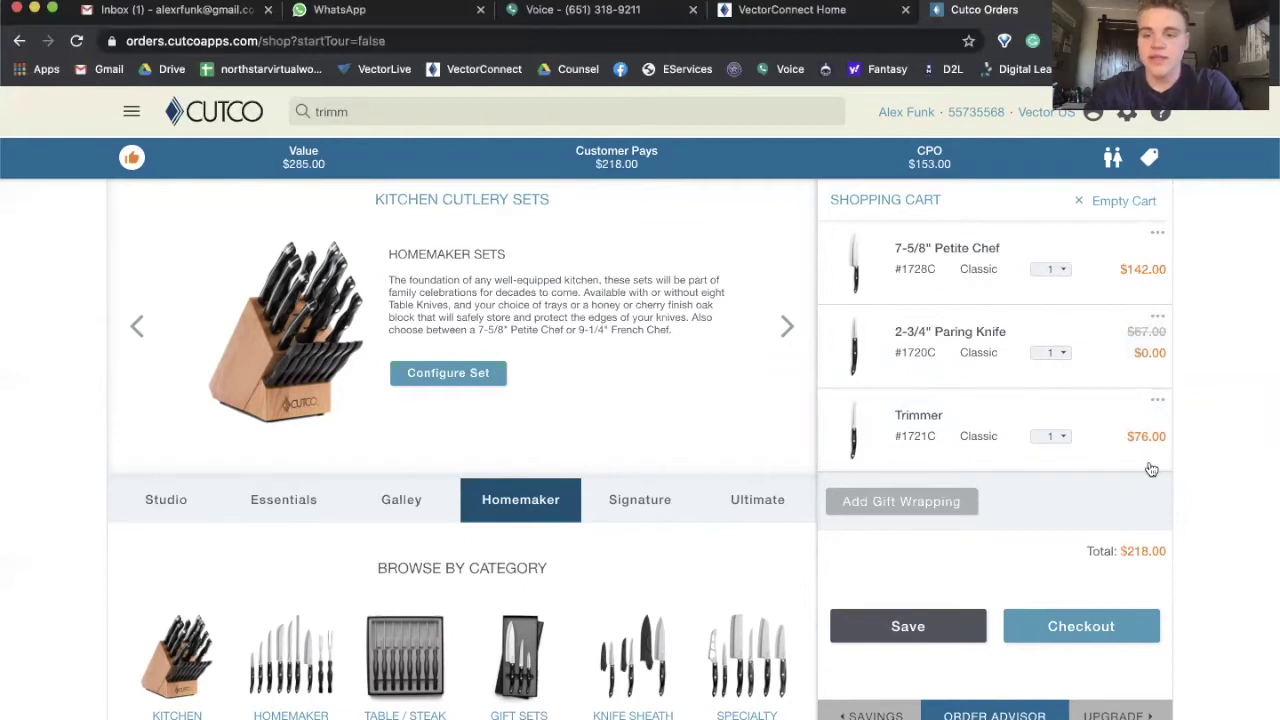
{"action": "left_click", "coordinate": [1084, 620]}
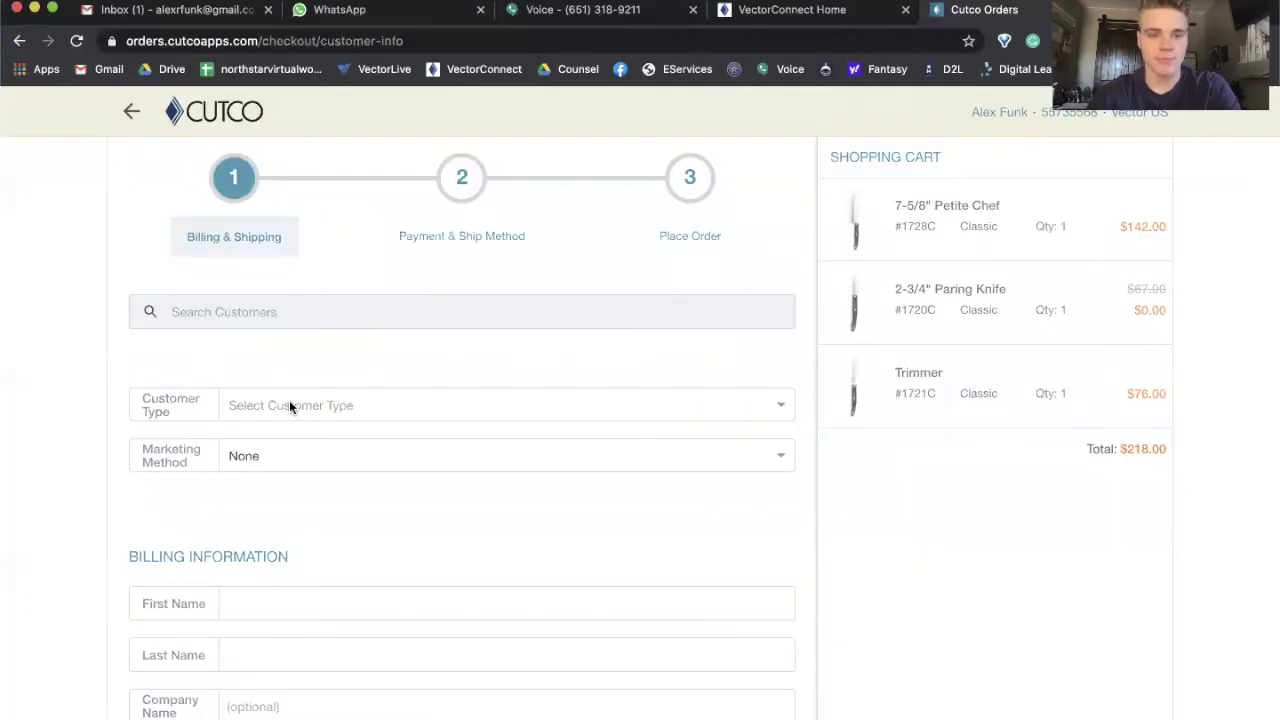
Set Customer Type to Re-Order and Marketing Method to Demo
{"action": "left_click", "coordinate": [289, 405]}
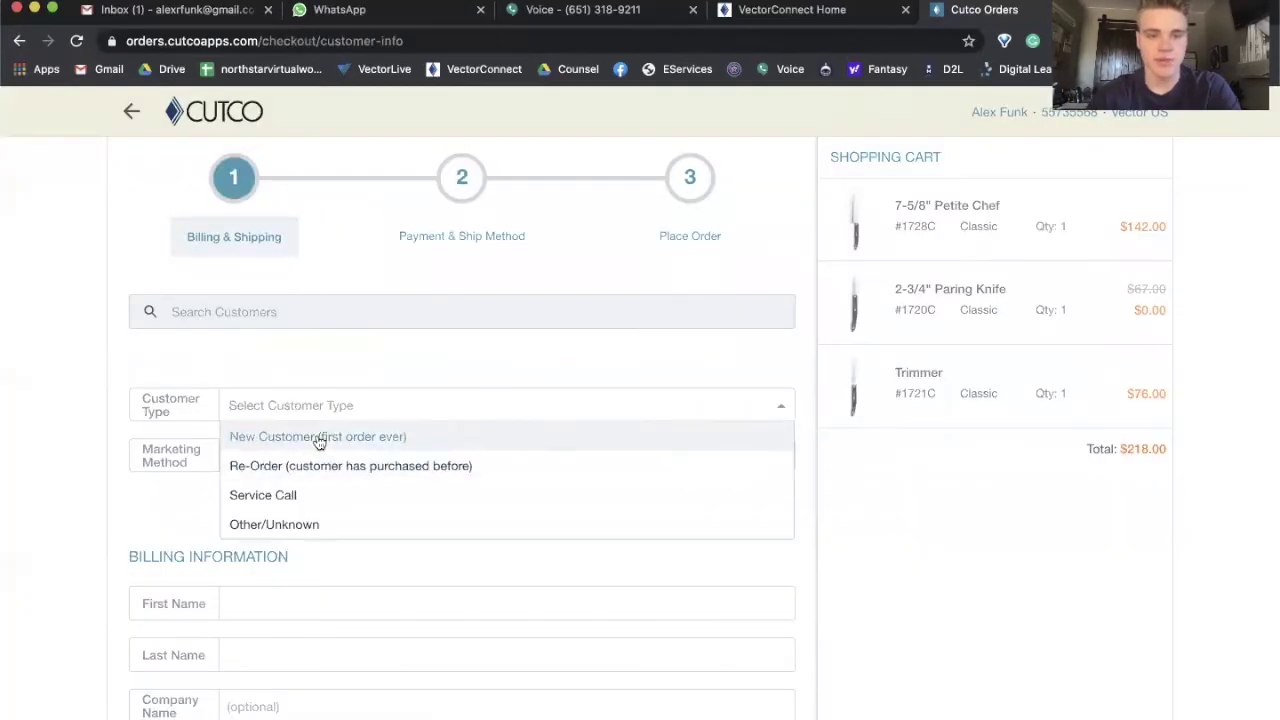
{"action": "left_click", "coordinate": [317, 437]}
{"action": "left_click", "coordinate": [303, 455]}
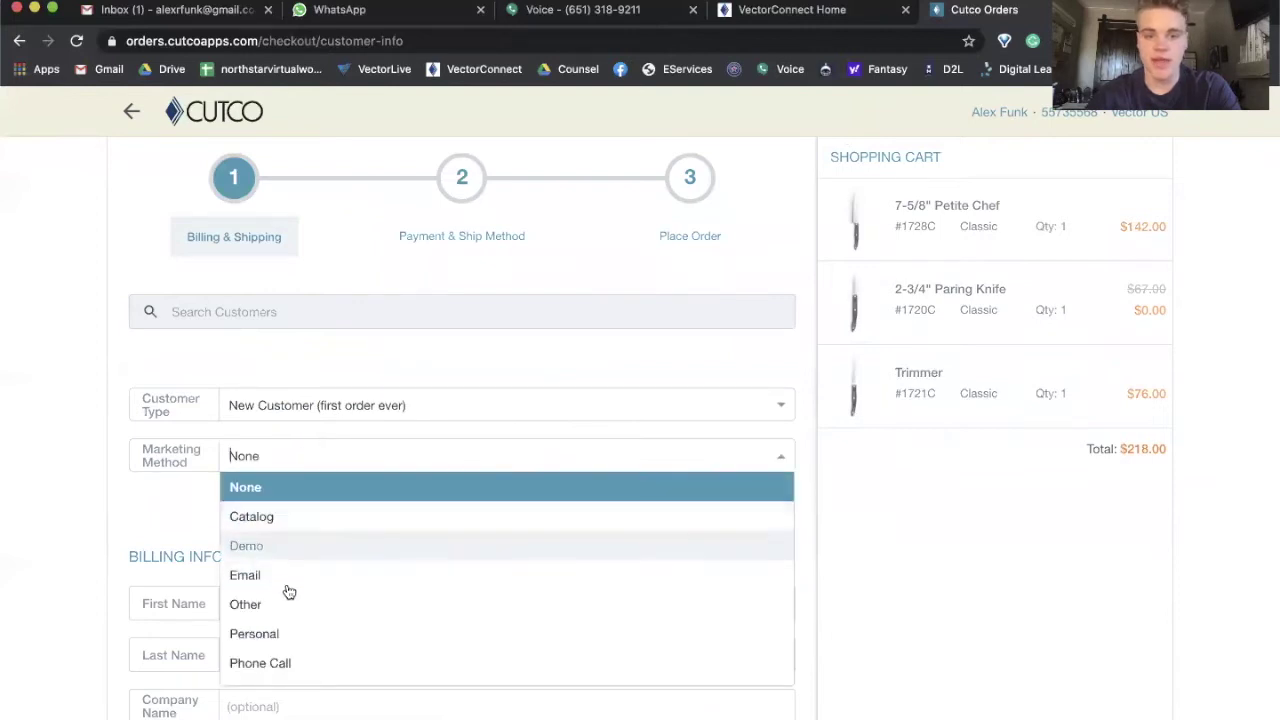
{"action": "scroll", "coordinate": [289, 596], "scroll_direction": "down", "scroll_amount": 1}
{"action": "scroll", "coordinate": [289, 596], "scroll_direction": "up", "scroll_amount": 1}
{"action": "left_click", "coordinate": [303, 545]}
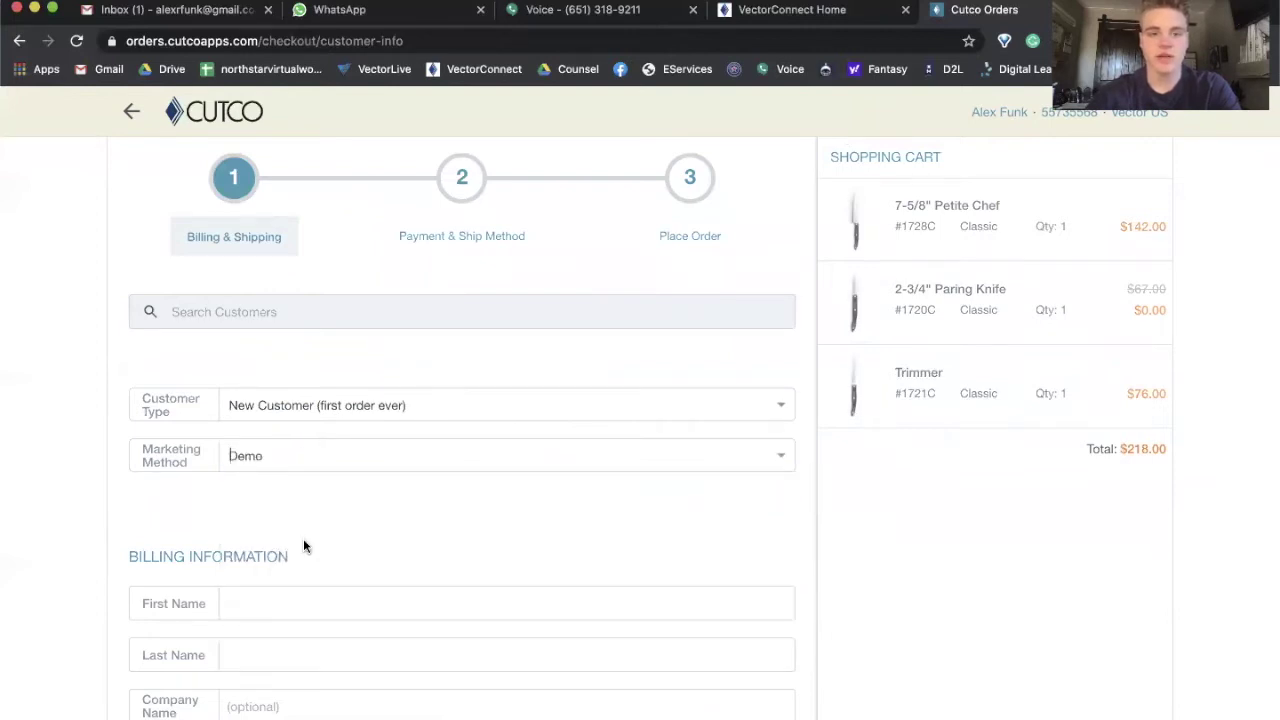
{"action": "scroll", "coordinate": [303, 543], "scroll_direction": "down", "scroll_amount": 2}
{"action": "left_click", "coordinate": [293, 469]}
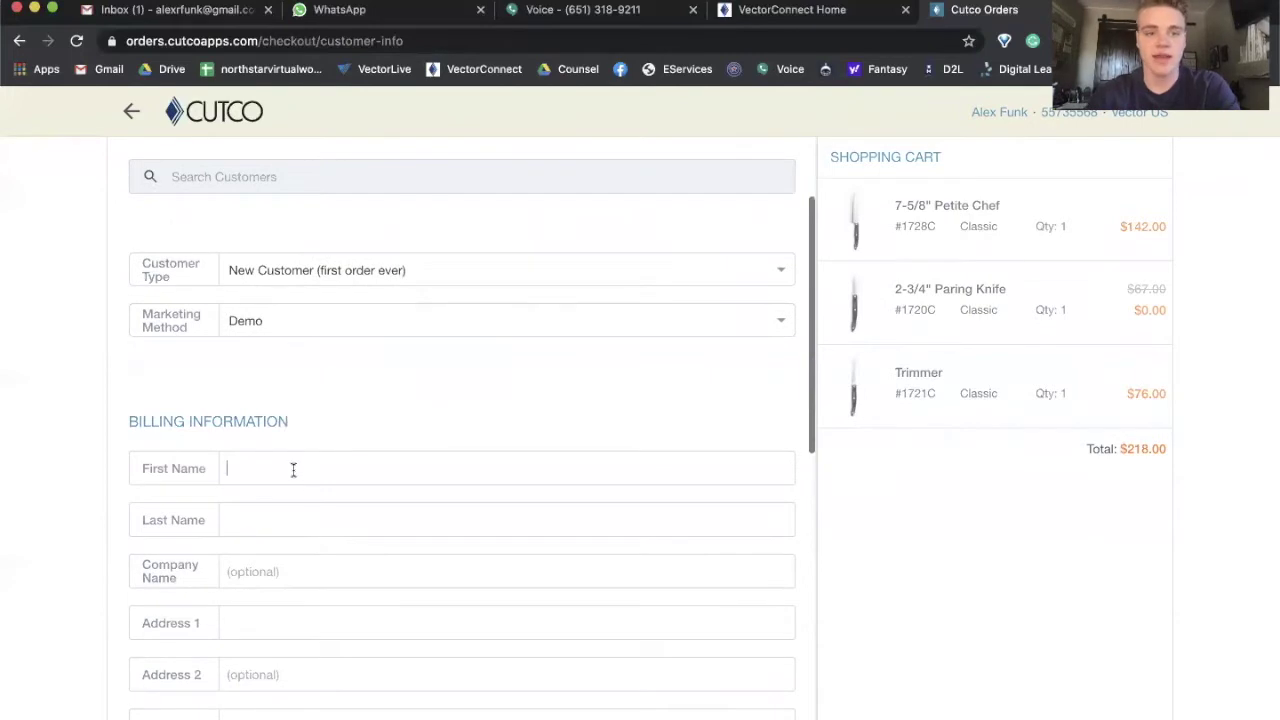
{"action": "scroll", "coordinate": [374, 341], "scroll_direction": "up", "scroll_amount": 2}
{"action": "left_click", "coordinate": [318, 418]}
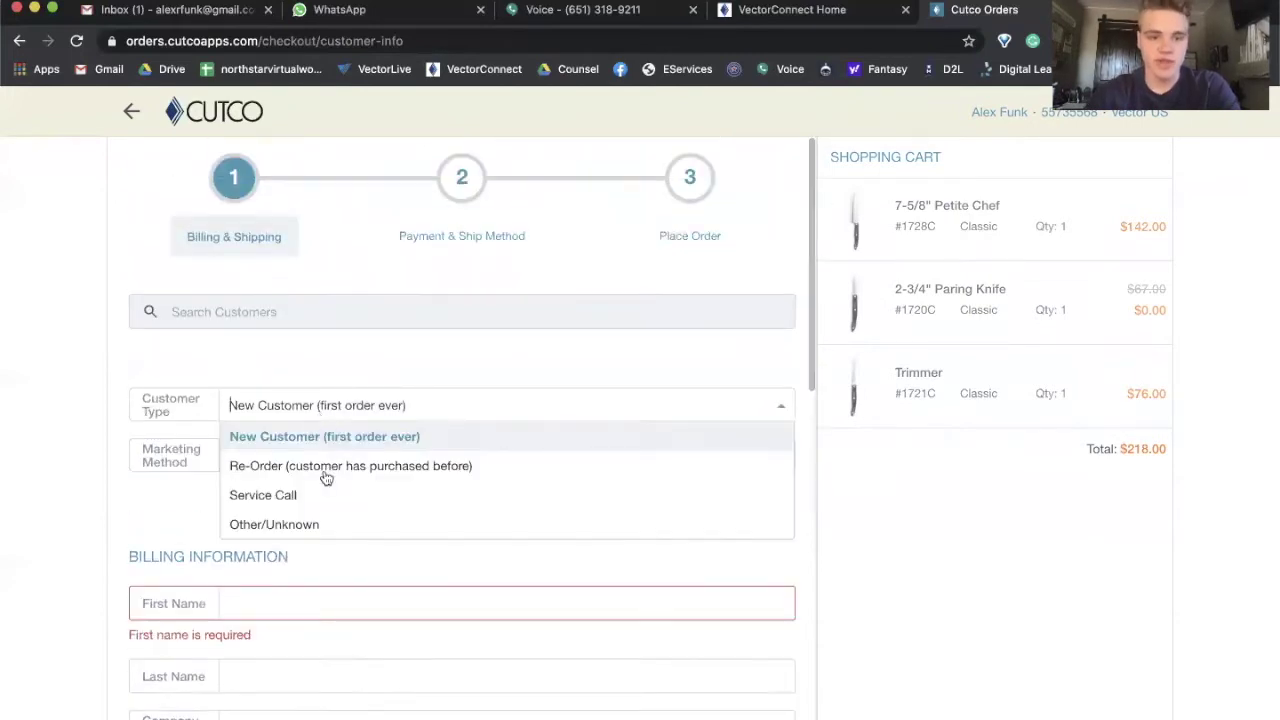
{"action": "left_click", "coordinate": [326, 468]}
Search for the existing customer by last name, fill billing from the match, and continue
{"action": "type", "text": "F"}
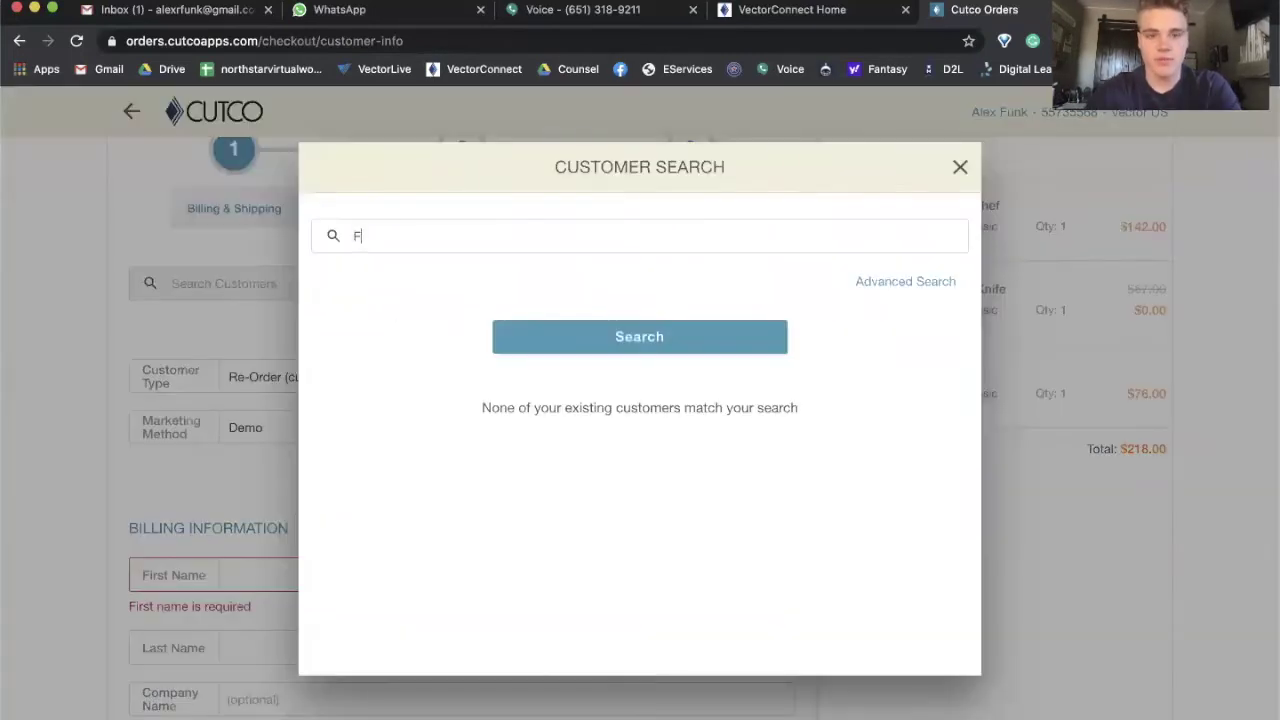
{"action": "type", "text": "unk"}
{"action": "left_click", "coordinate": [559, 337]}
{"action": "scroll", "coordinate": [491, 457], "scroll_direction": "down", "scroll_amount": 3}
{"action": "scroll", "coordinate": [493, 459], "scroll_direction": "up", "scroll_amount": 1}
{"action": "left_click", "coordinate": [543, 337]}
{"action": "scroll", "coordinate": [371, 506], "scroll_direction": "down", "scroll_amount": 4}
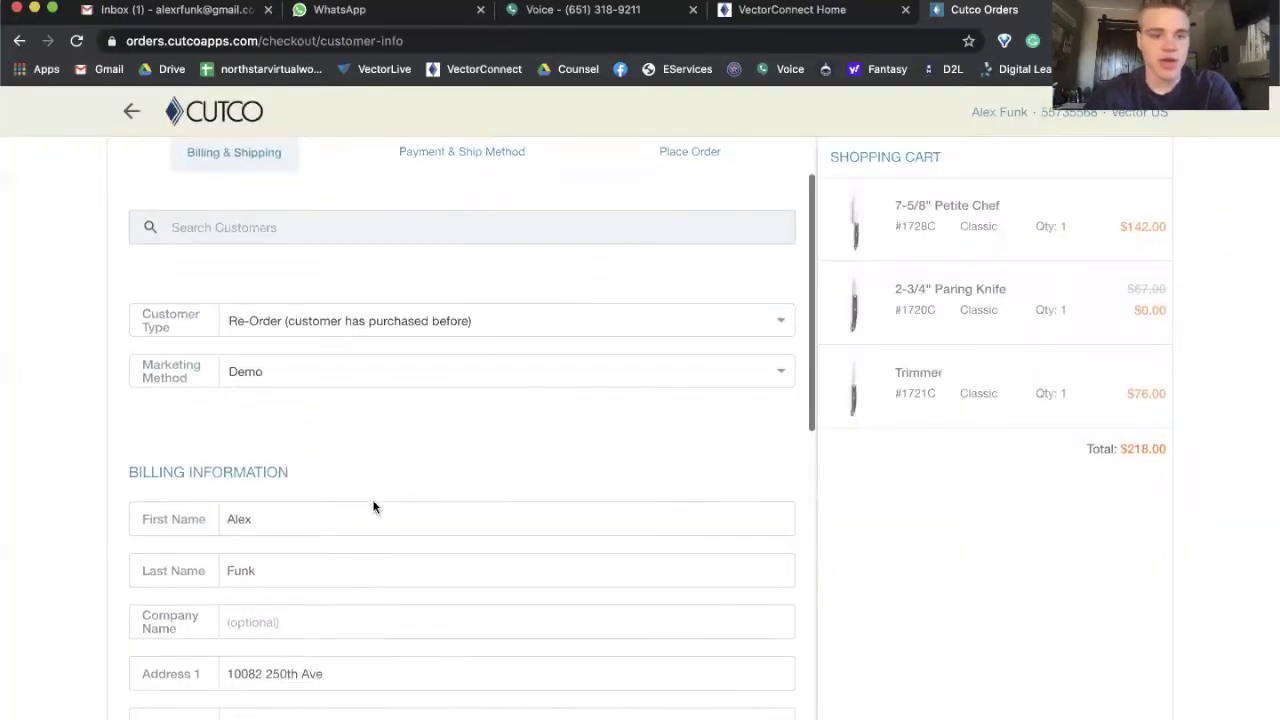
{"action": "scroll", "coordinate": [374, 507], "scroll_direction": "down", "scroll_amount": 10}
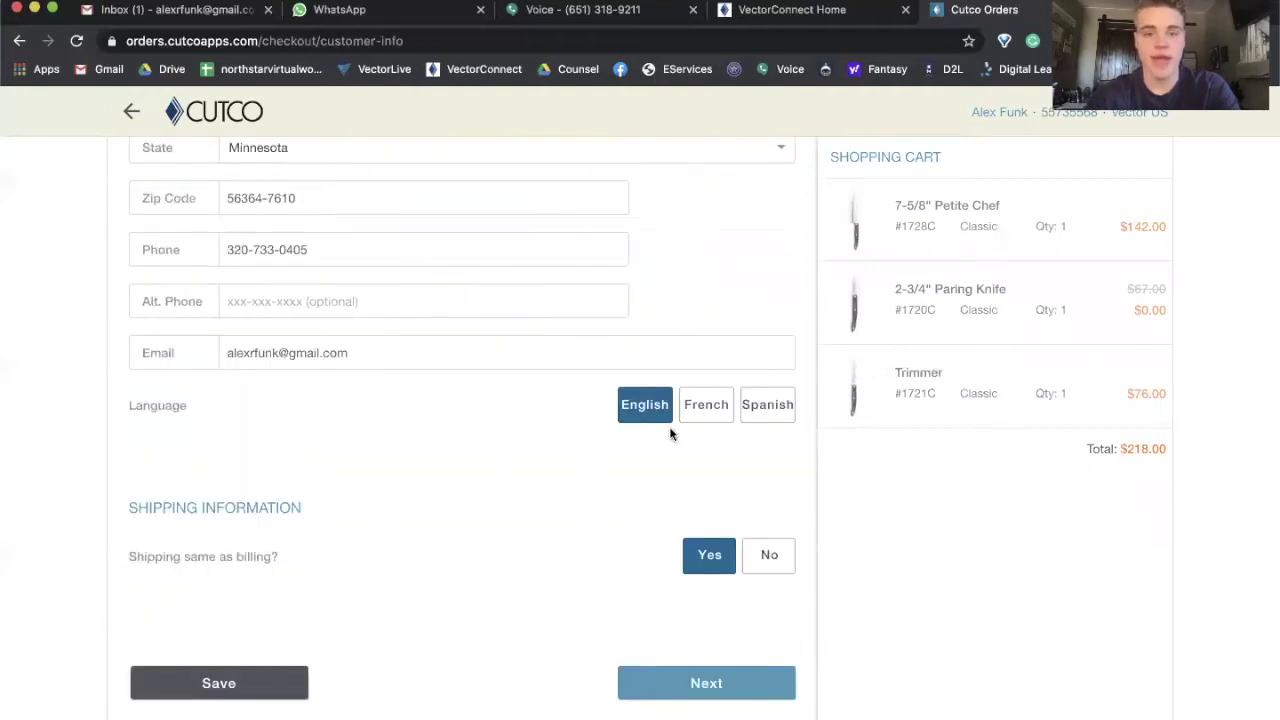
{"action": "left_click", "coordinate": [655, 690]}
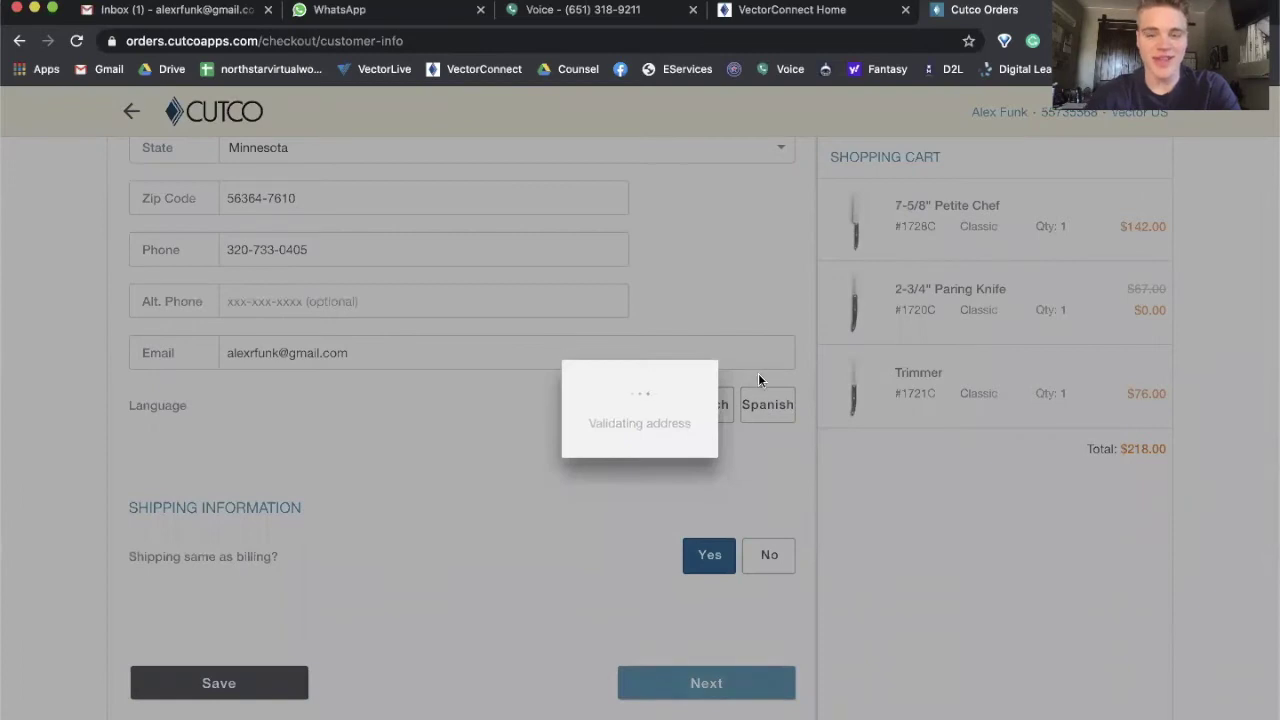
{"action": "scroll", "coordinate": [677, 456], "scroll_direction": "down", "scroll_amount": 2}
Keep Ground, Credit/Debit Card, Taxable and 1 Payment, then advance to Place Order review
{"action": "scroll", "coordinate": [677, 456], "scroll_direction": "down", "scroll_amount": 2}
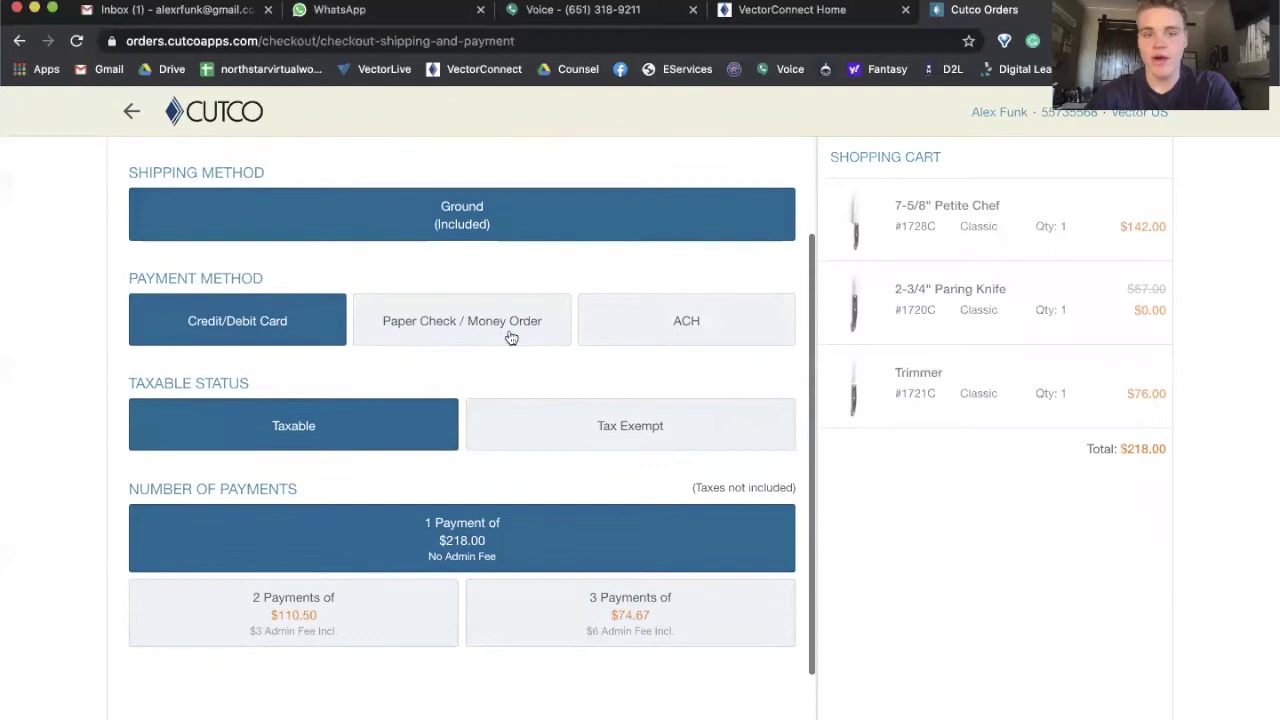
{"action": "scroll", "coordinate": [445, 521], "scroll_direction": "down", "scroll_amount": 2}
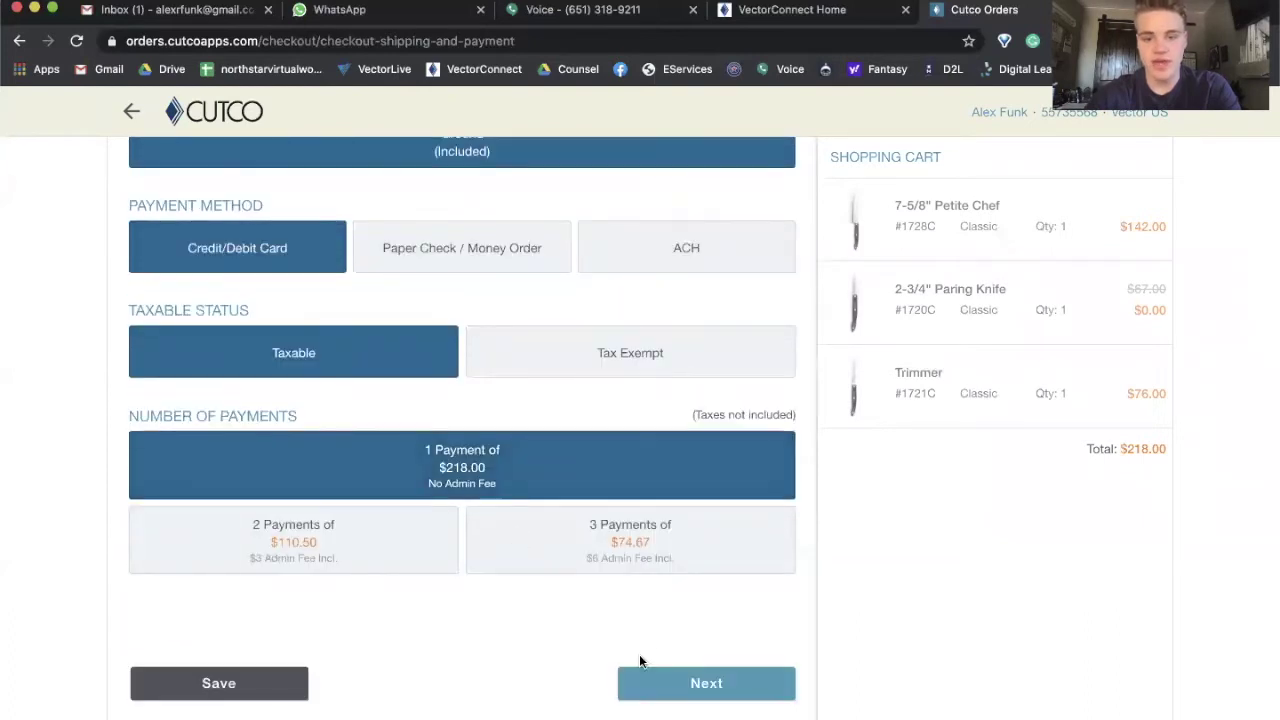
{"action": "left_click", "coordinate": [683, 686]}
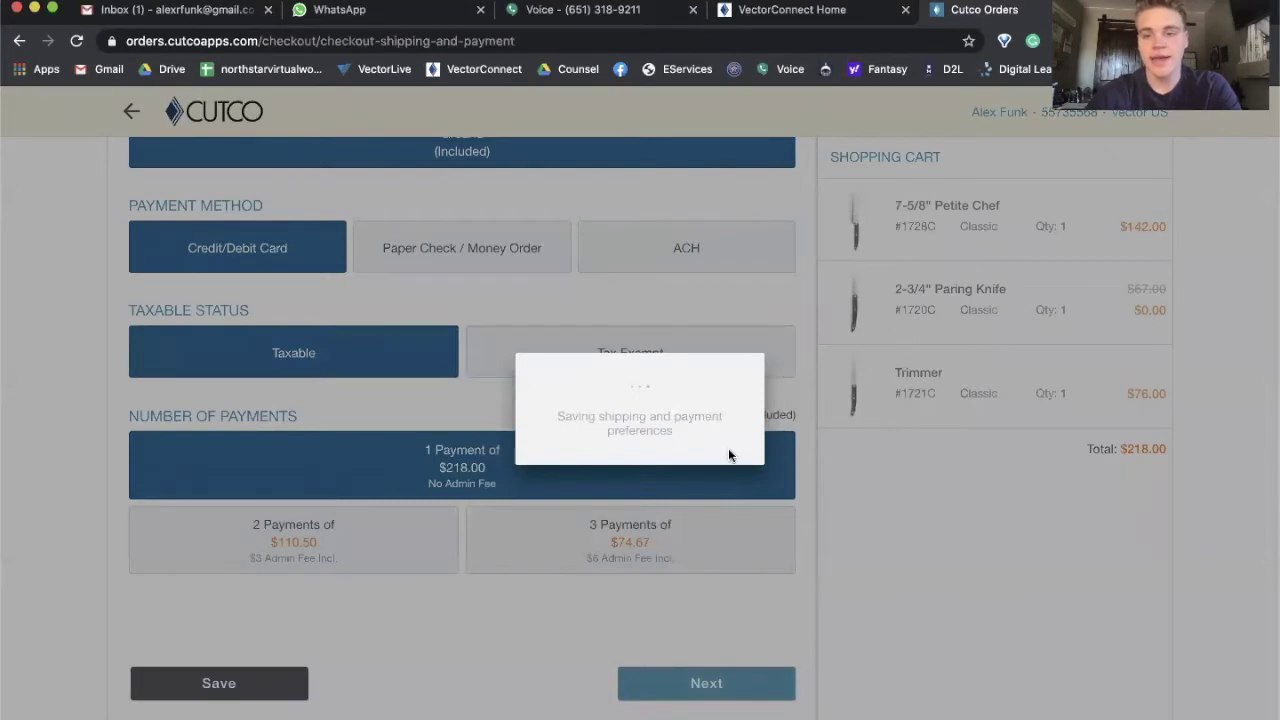
{"action": "scroll", "coordinate": [540, 342], "scroll_direction": "down", "scroll_amount": 3}
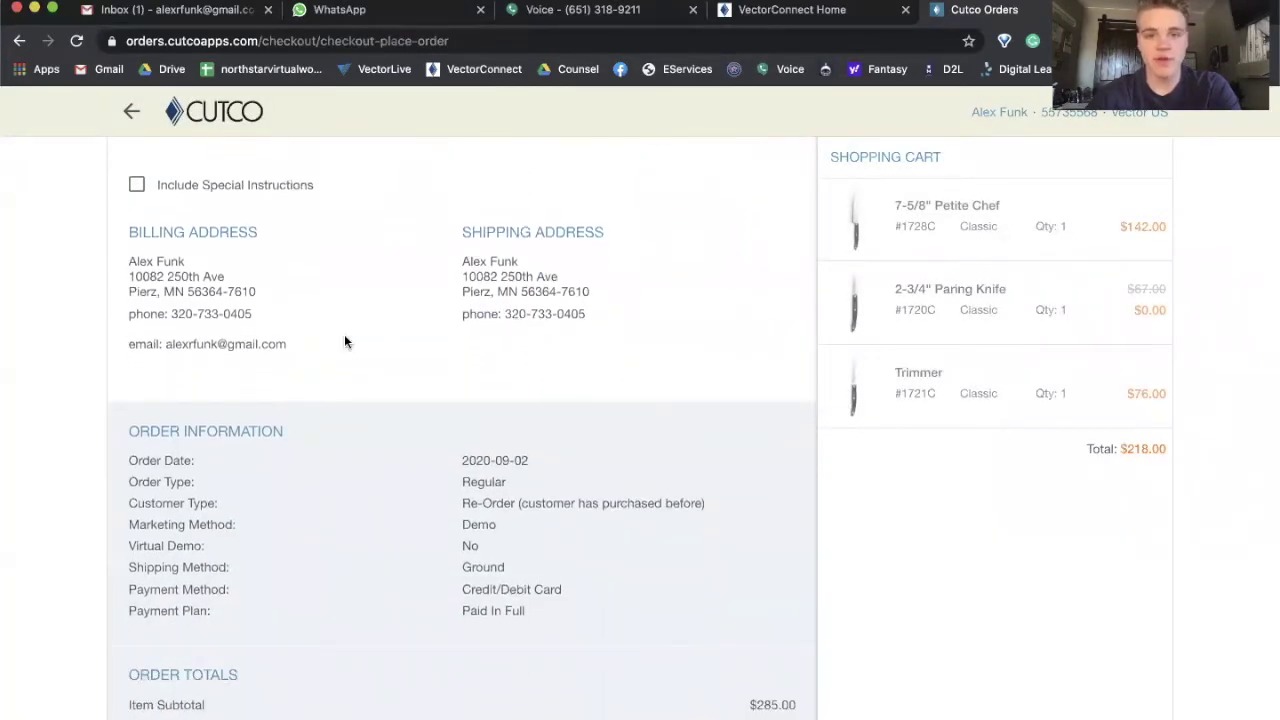
{"action": "left_click_drag", "start_coordinate": [287, 343], "coordinate": [173, 343]}
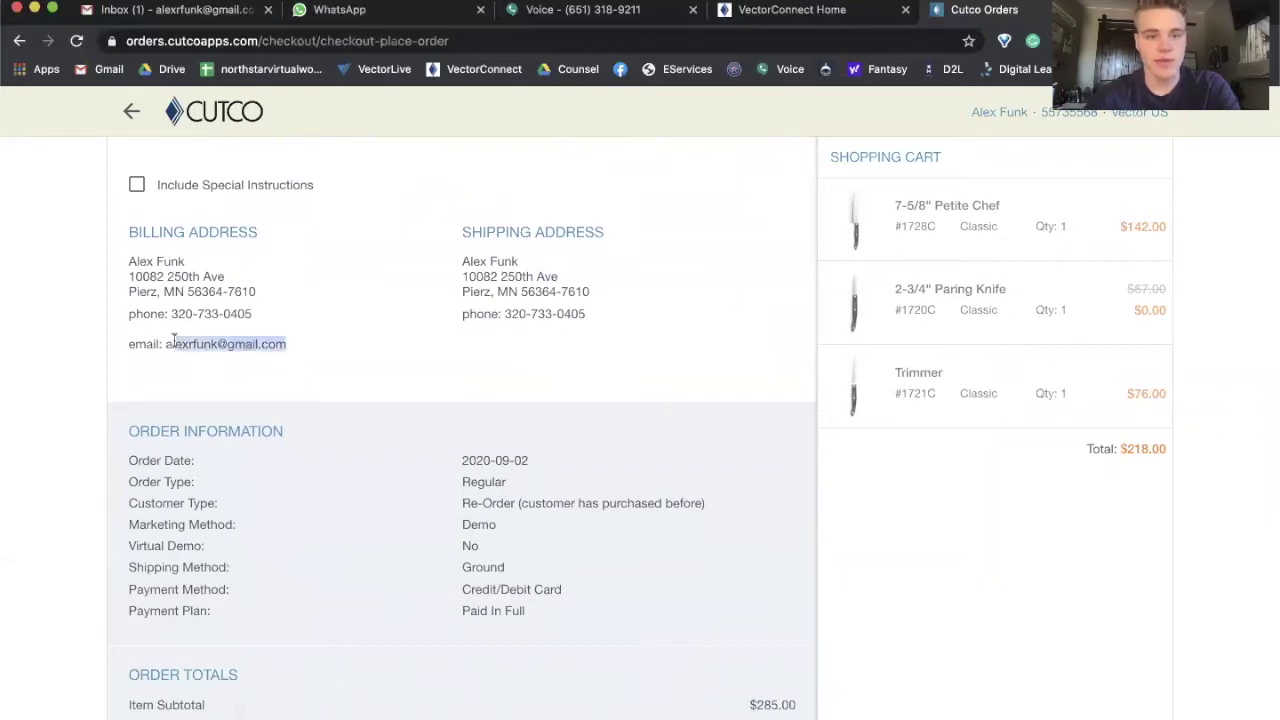
{"action": "left_click", "coordinate": [273, 338]}
{"action": "scroll", "coordinate": [273, 338], "scroll_direction": "down", "scroll_amount": 6}
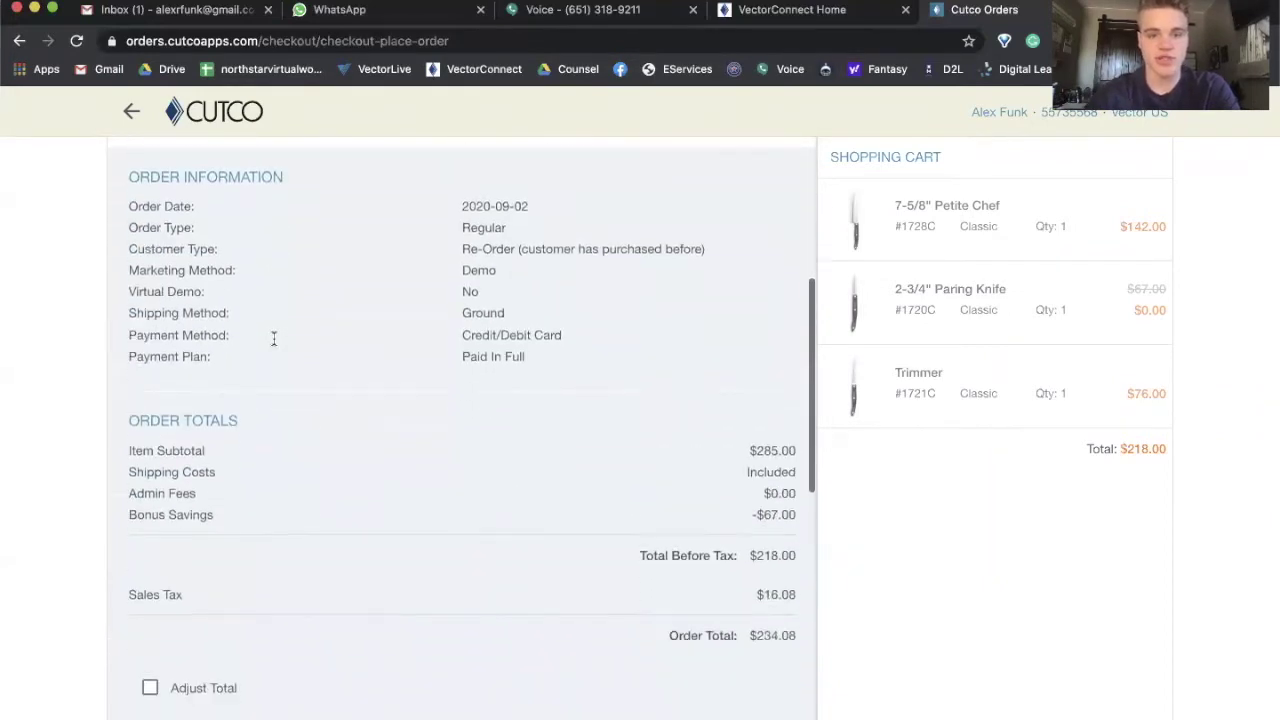
{"action": "scroll", "coordinate": [273, 346], "scroll_direction": "down", "scroll_amount": 3}
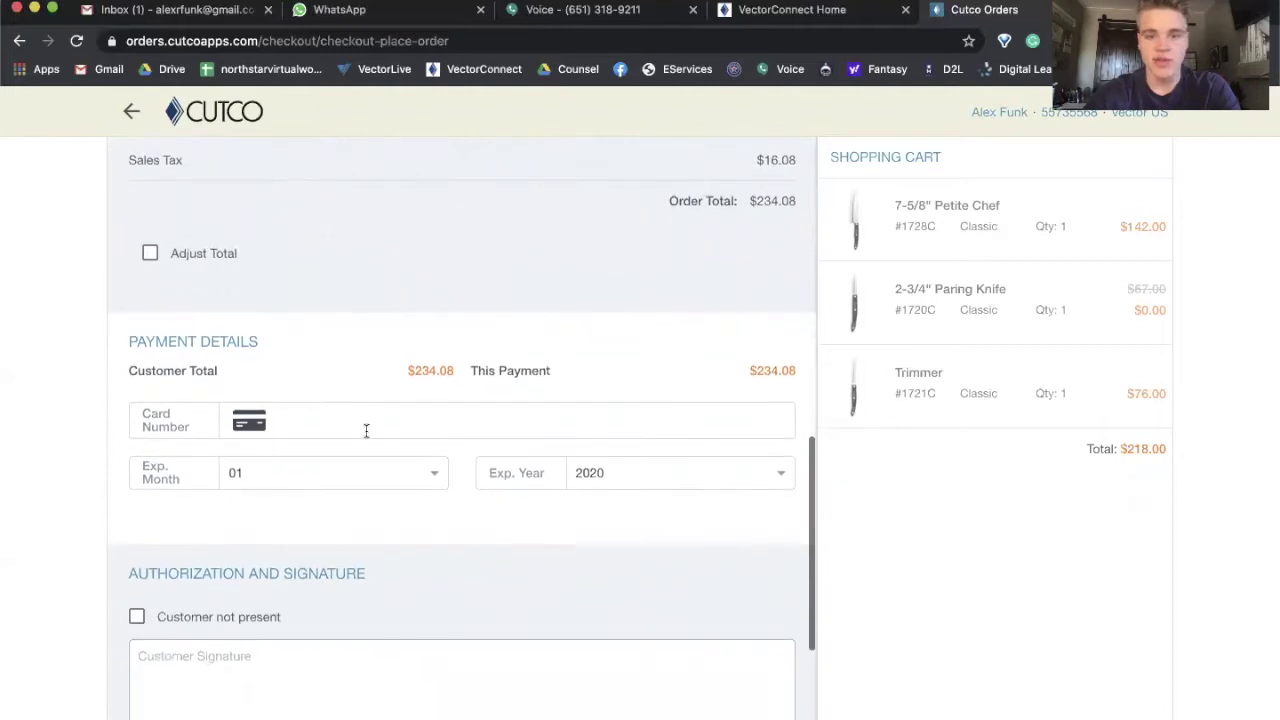
{"action": "scroll", "coordinate": [486, 427], "scroll_direction": "down", "scroll_amount": 3}
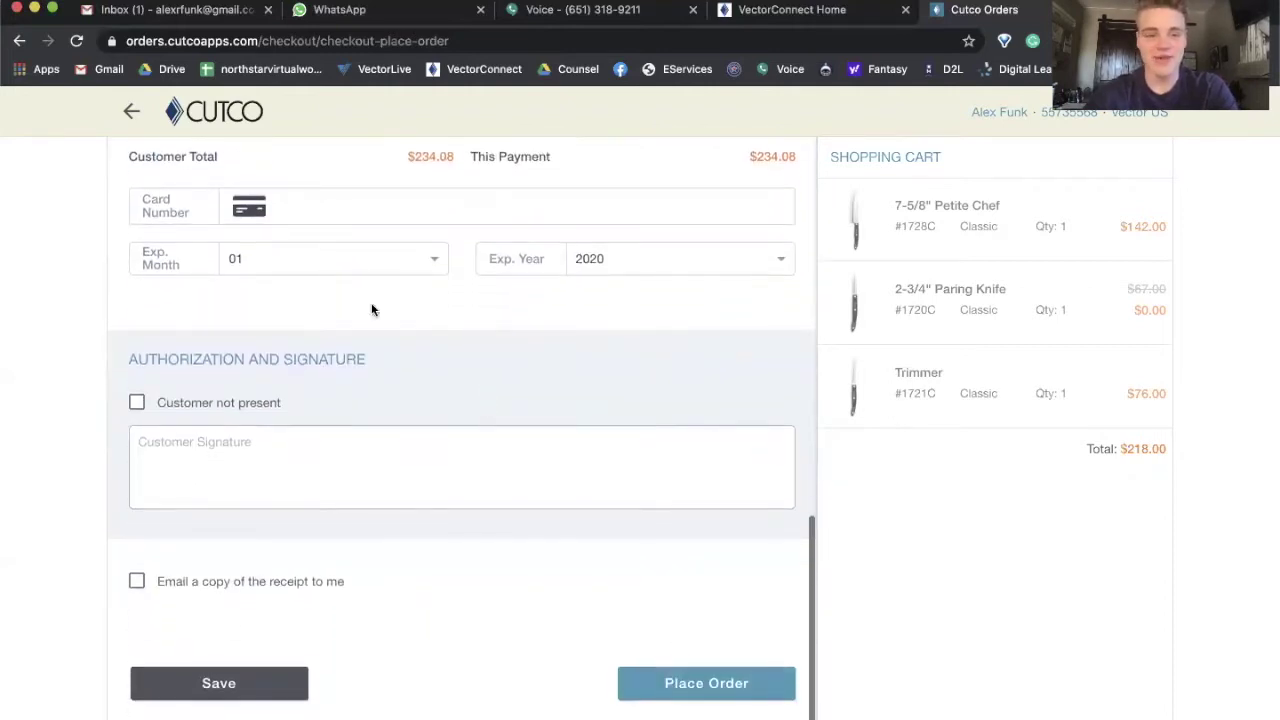
{"action": "left_click", "coordinate": [145, 396]}
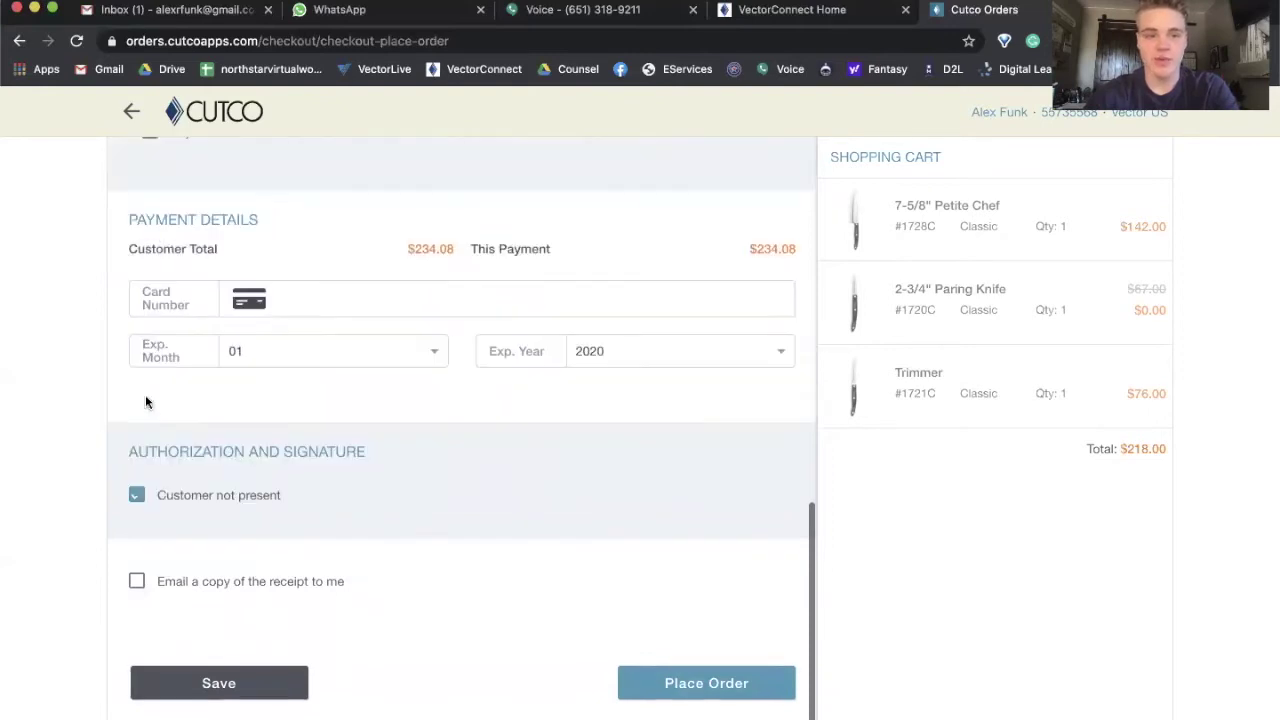
{"action": "left_click", "coordinate": [141, 492]}
{"action": "scroll", "coordinate": [375, 507], "scroll_direction": "up", "scroll_amount": 1}
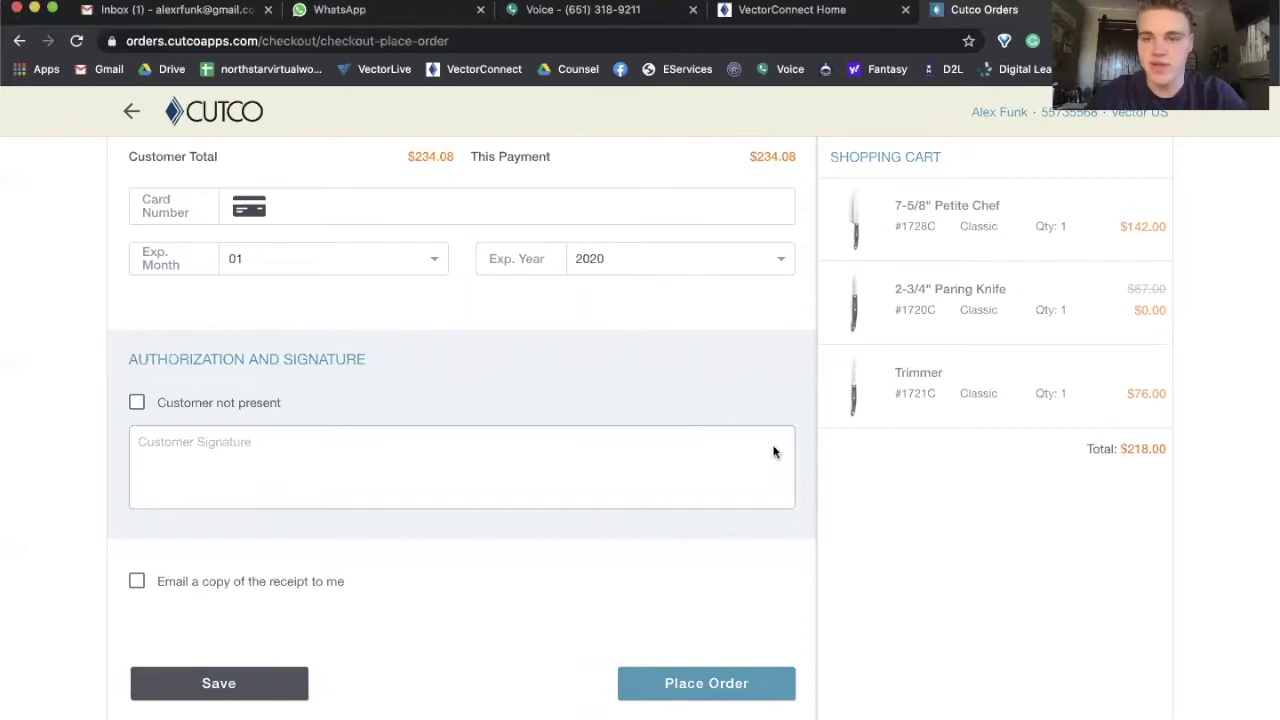
{"action": "scroll", "coordinate": [757, 449], "scroll_direction": "up", "scroll_amount": 10}
{"action": "scroll", "coordinate": [757, 449], "scroll_direction": "up", "scroll_amount": 2}
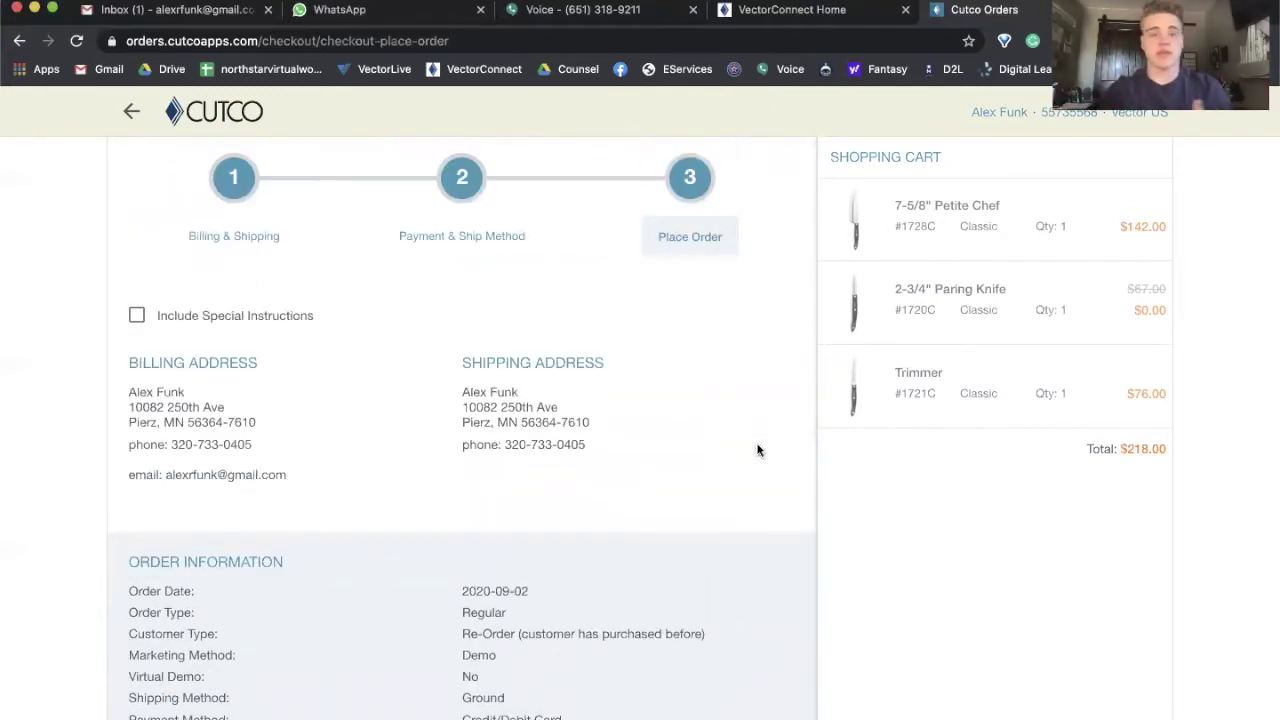
Back out of checkout to the shop page and close the side menu
{"action": "left_click", "coordinate": [132, 114]}
{"action": "left_click", "coordinate": [132, 114]}
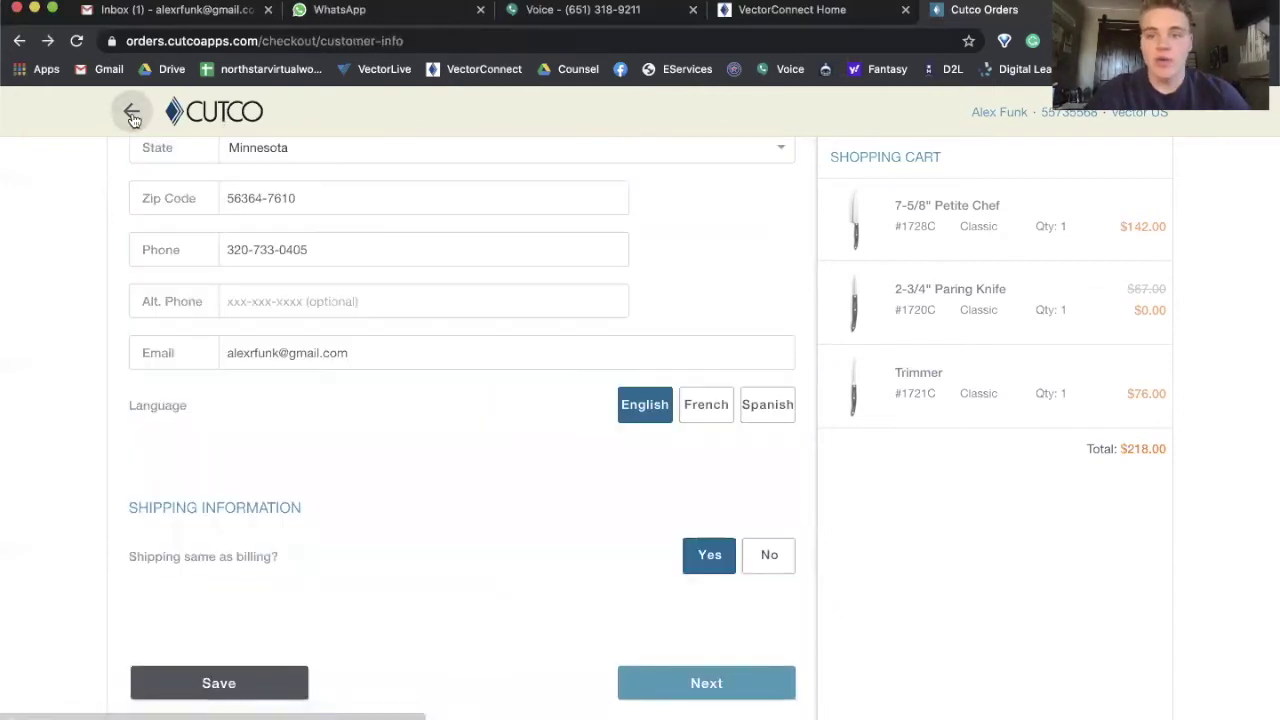
{"action": "left_click", "coordinate": [122, 115]}
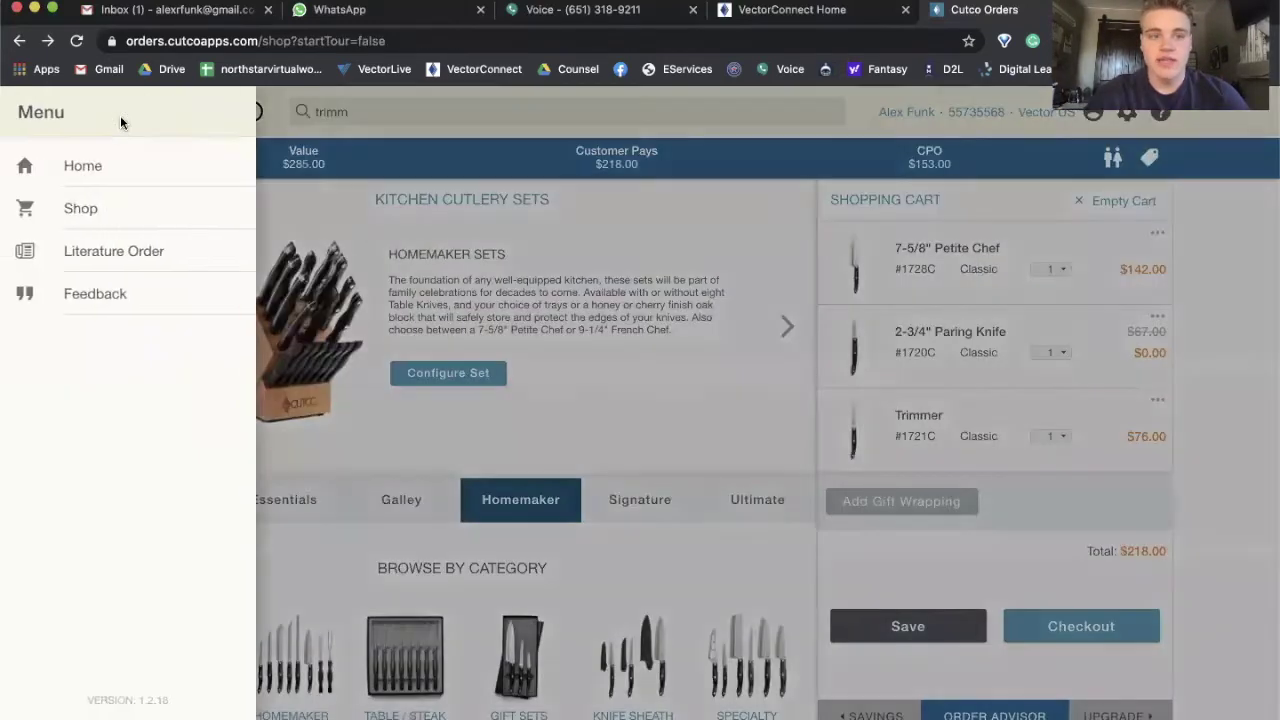
{"action": "left_click", "coordinate": [982, 206]}
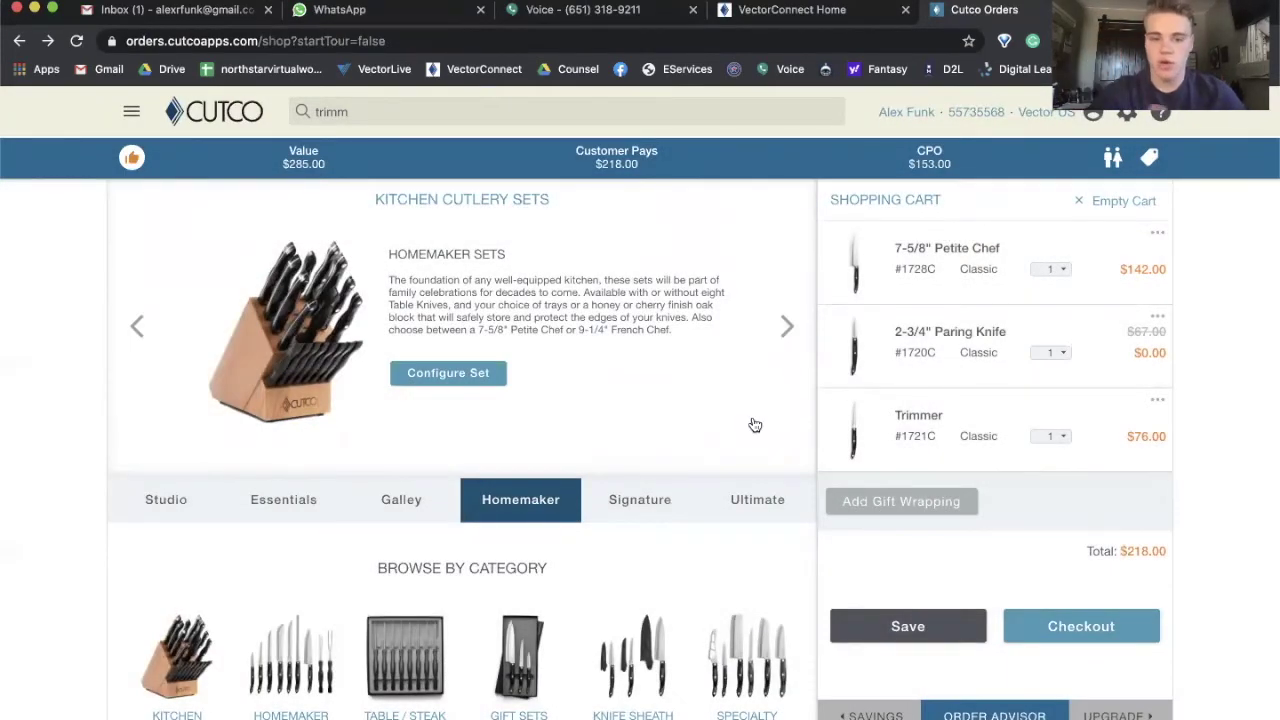
Empty the shopping cart so all totals show $0.00
{"action": "left_click", "coordinate": [1107, 203]}
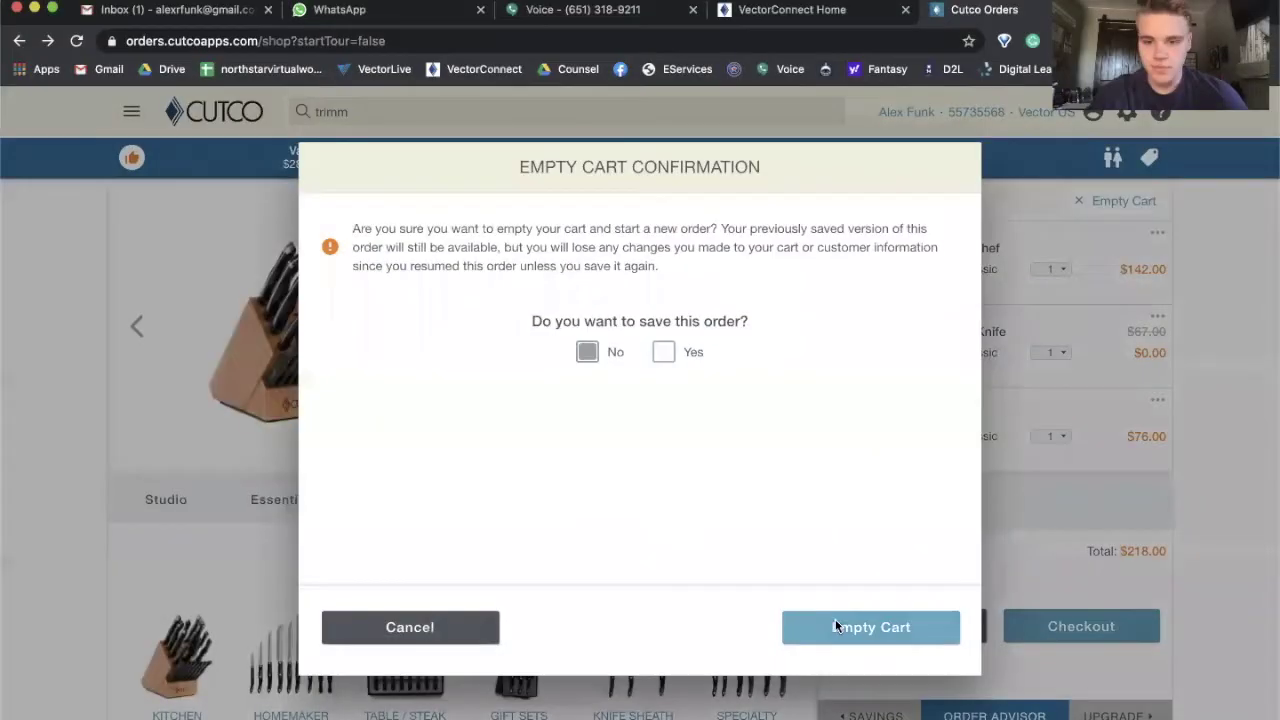
{"action": "left_click", "coordinate": [835, 622]}
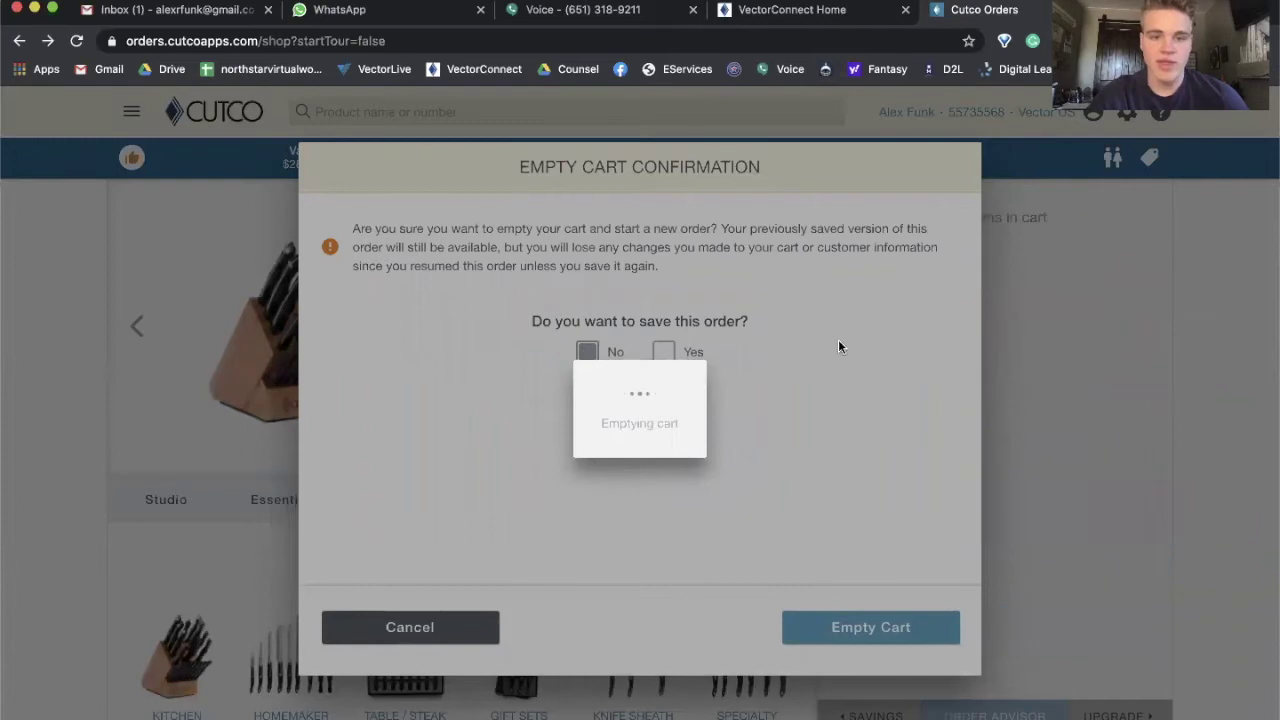
{"action": "scroll", "coordinate": [538, 457], "scroll_direction": "down", "scroll_amount": 2}
{"action": "scroll", "coordinate": [538, 457], "scroll_direction": "down", "scroll_amount": 2}
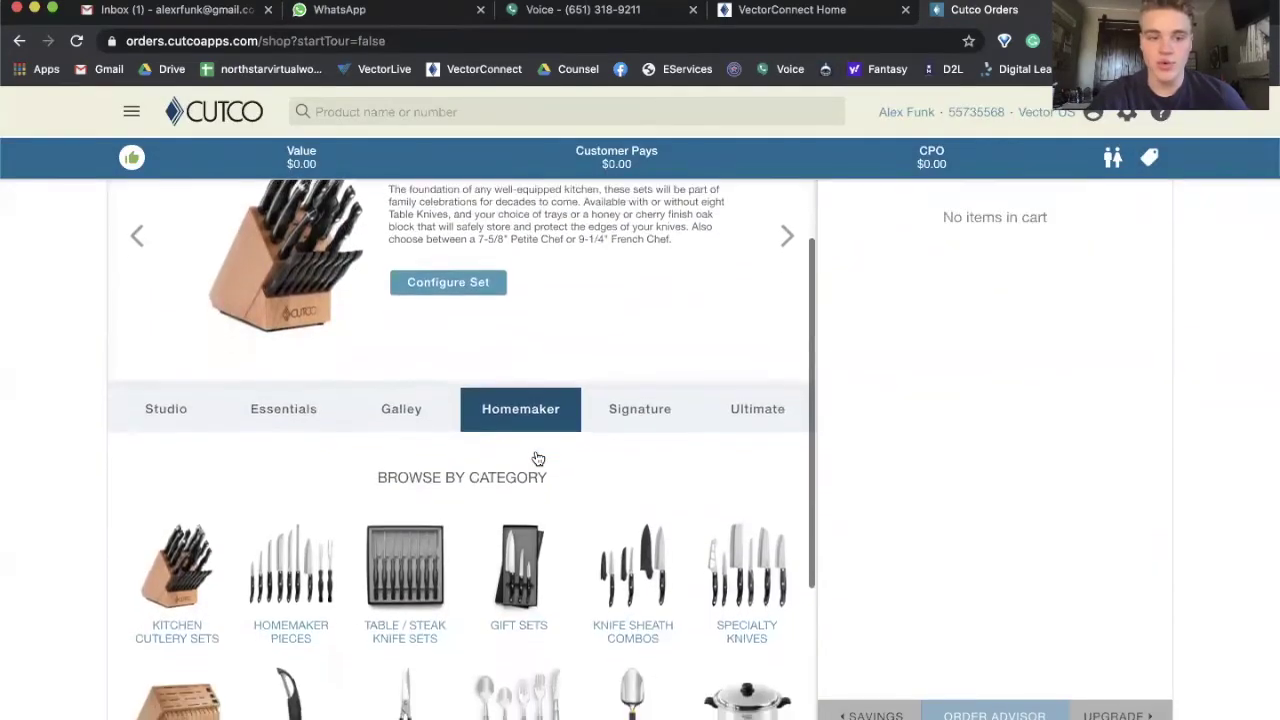
Add the Homemaker Set B Block (#2001CB) from B-Block Sets, bringing the cart to $1,049.00
{"action": "scroll", "coordinate": [538, 457], "scroll_direction": "up", "scroll_amount": 3}
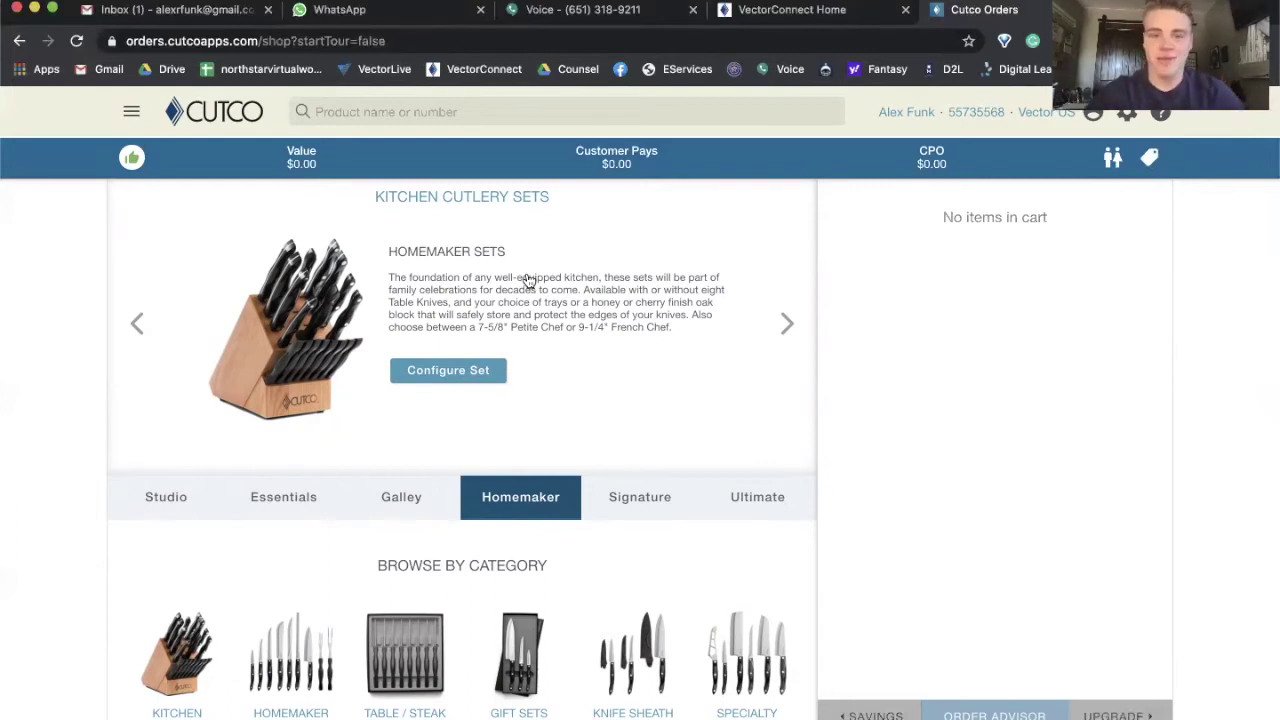
{"action": "scroll", "coordinate": [606, 386], "scroll_direction": "down", "scroll_amount": 1}
{"action": "scroll", "coordinate": [609, 389], "scroll_direction": "up", "scroll_amount": 1}
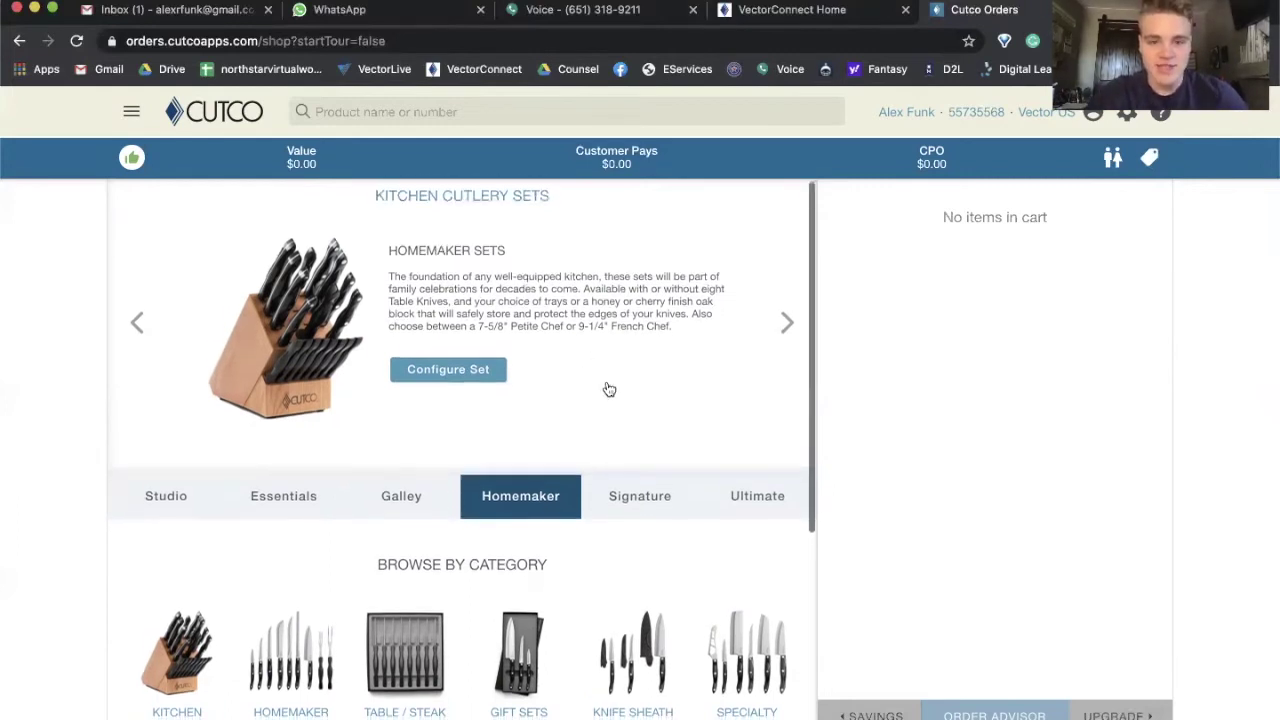
{"action": "scroll", "coordinate": [607, 386], "scroll_direction": "down", "scroll_amount": 5}
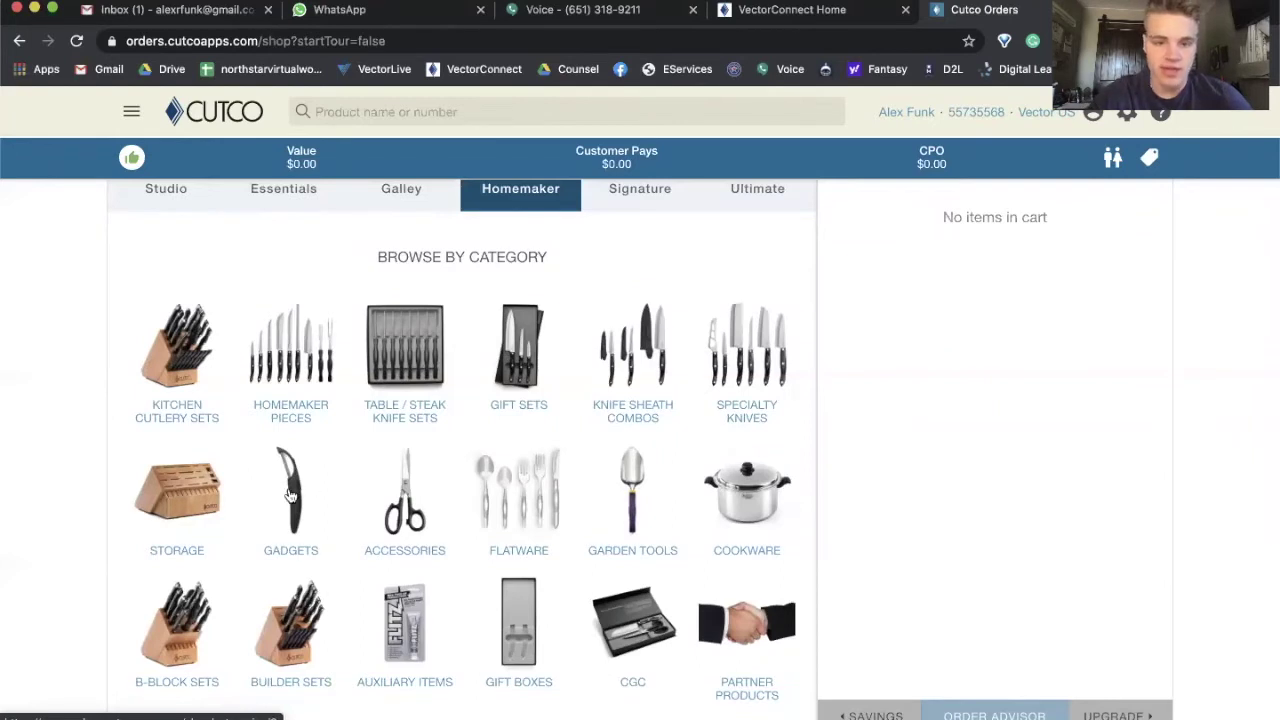
{"action": "left_click", "coordinate": [178, 655]}
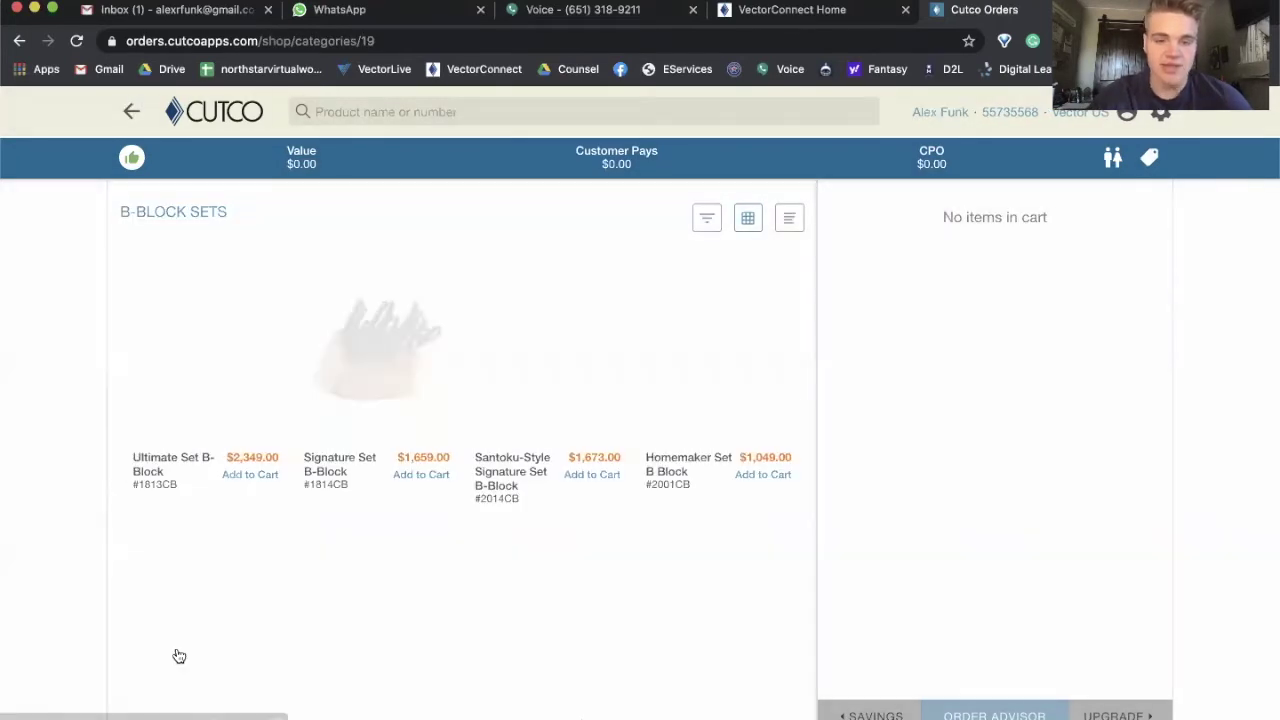
{"action": "scroll", "coordinate": [577, 484], "scroll_direction": "down", "scroll_amount": 2}
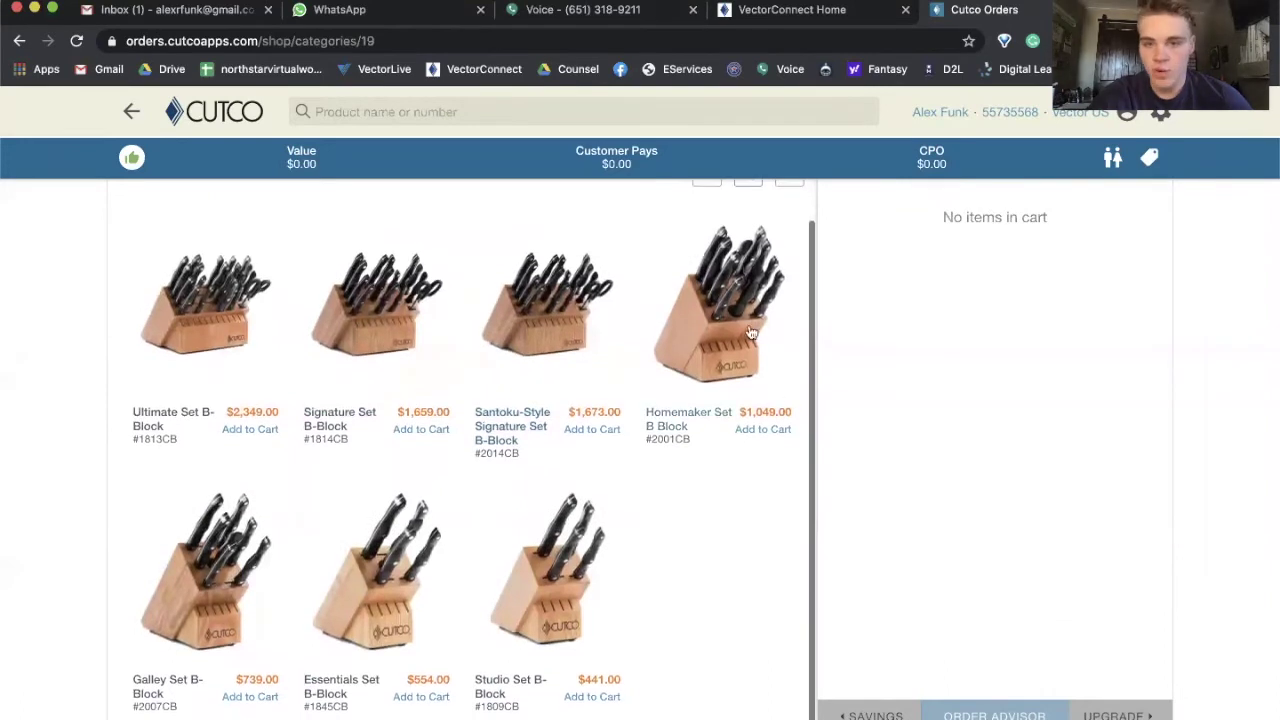
{"action": "left_click", "coordinate": [757, 438]}
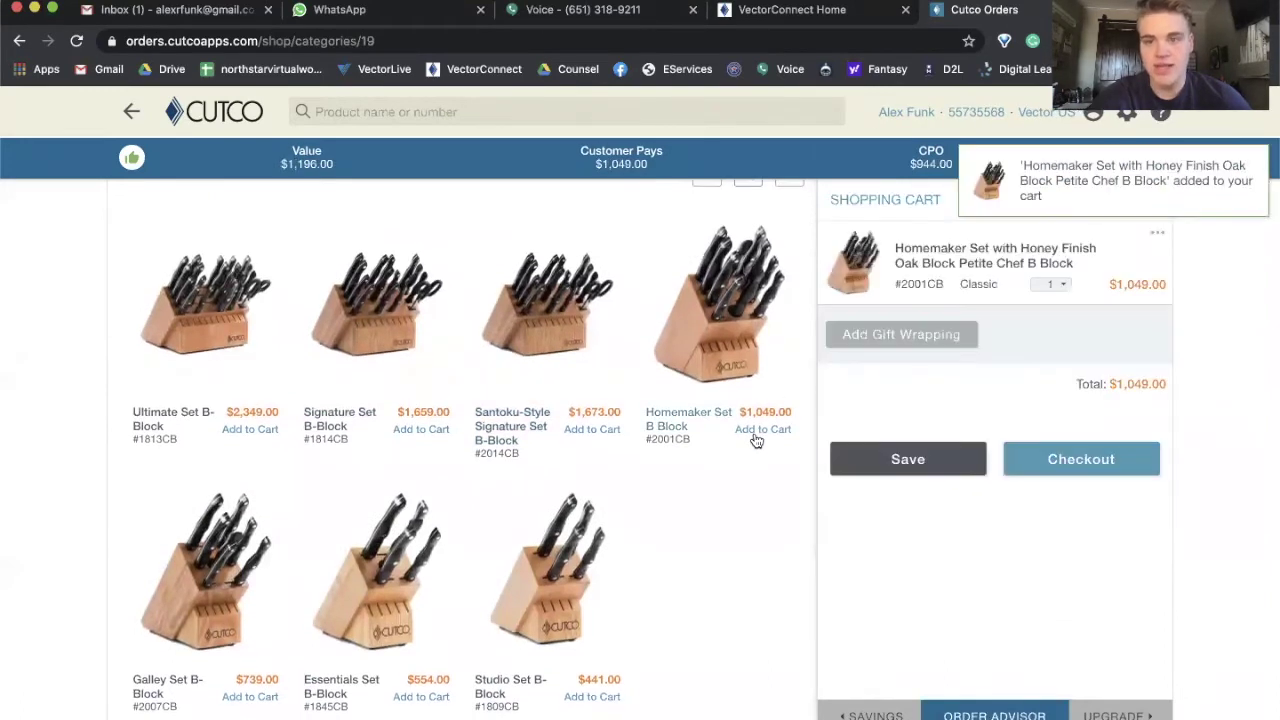
{"action": "scroll", "coordinate": [757, 438], "scroll_direction": "up", "scroll_amount": 1}
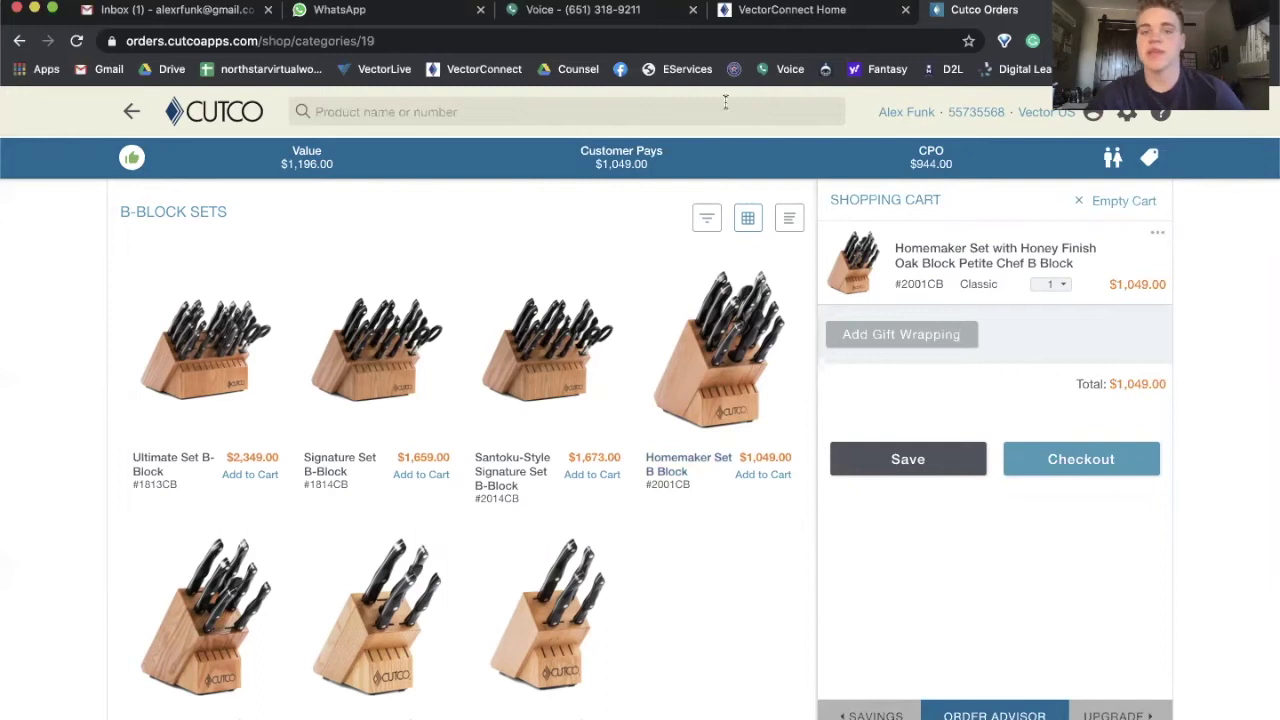
Search 'table' and add two Table Knives to the cart
{"action": "type", "text": "ta"}
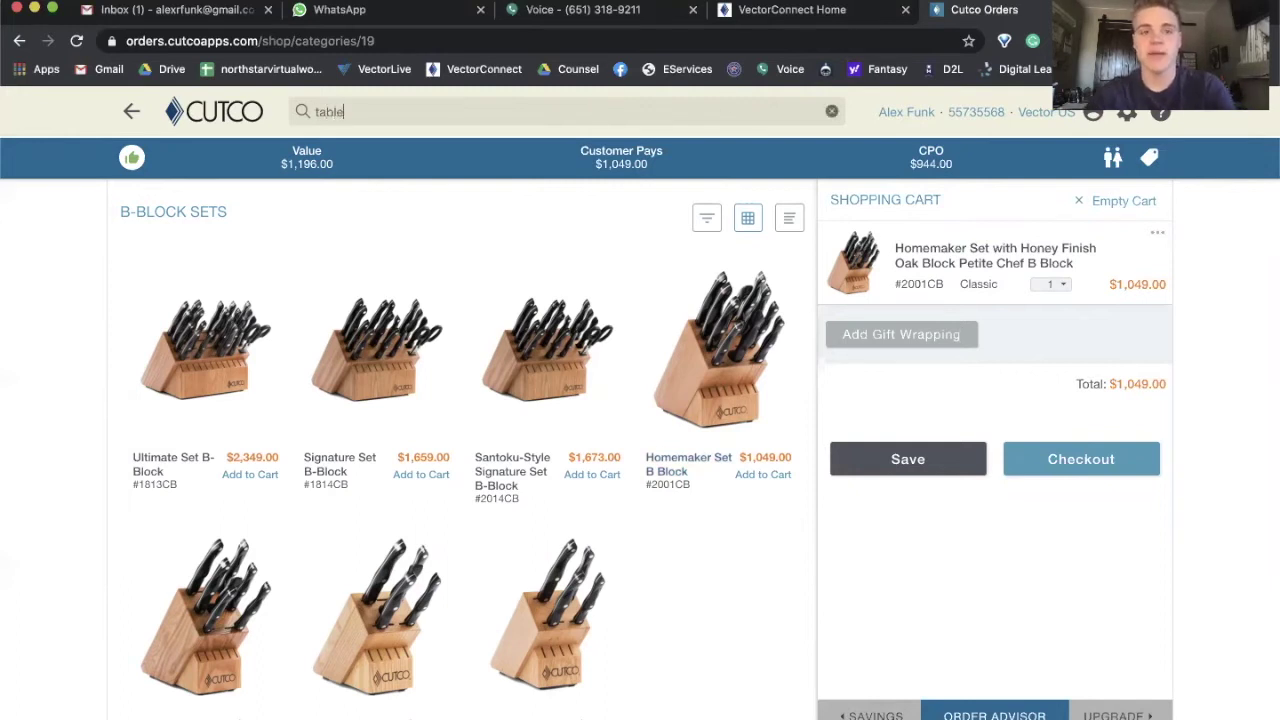
{"action": "type", "text": "ble"}
{"action": "left_click", "coordinate": [782, 211]}
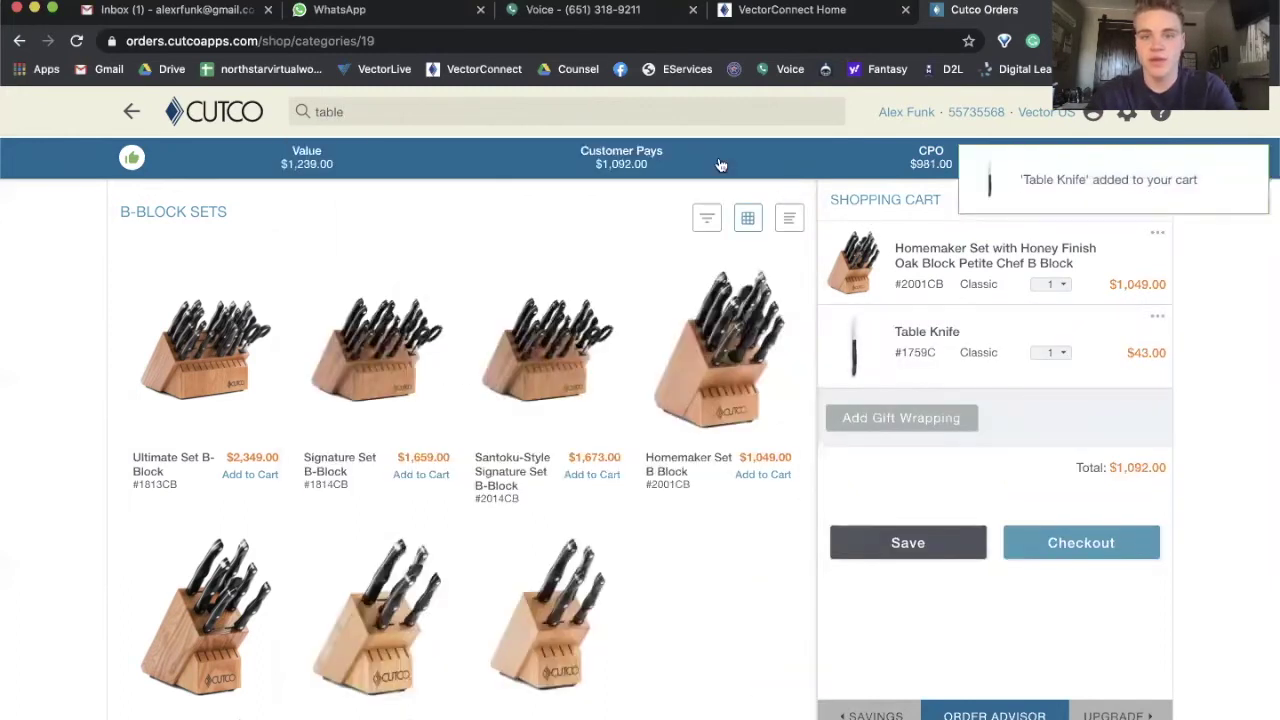
{"action": "left_click", "coordinate": [709, 121]}
{"action": "left_click", "coordinate": [762, 200]}
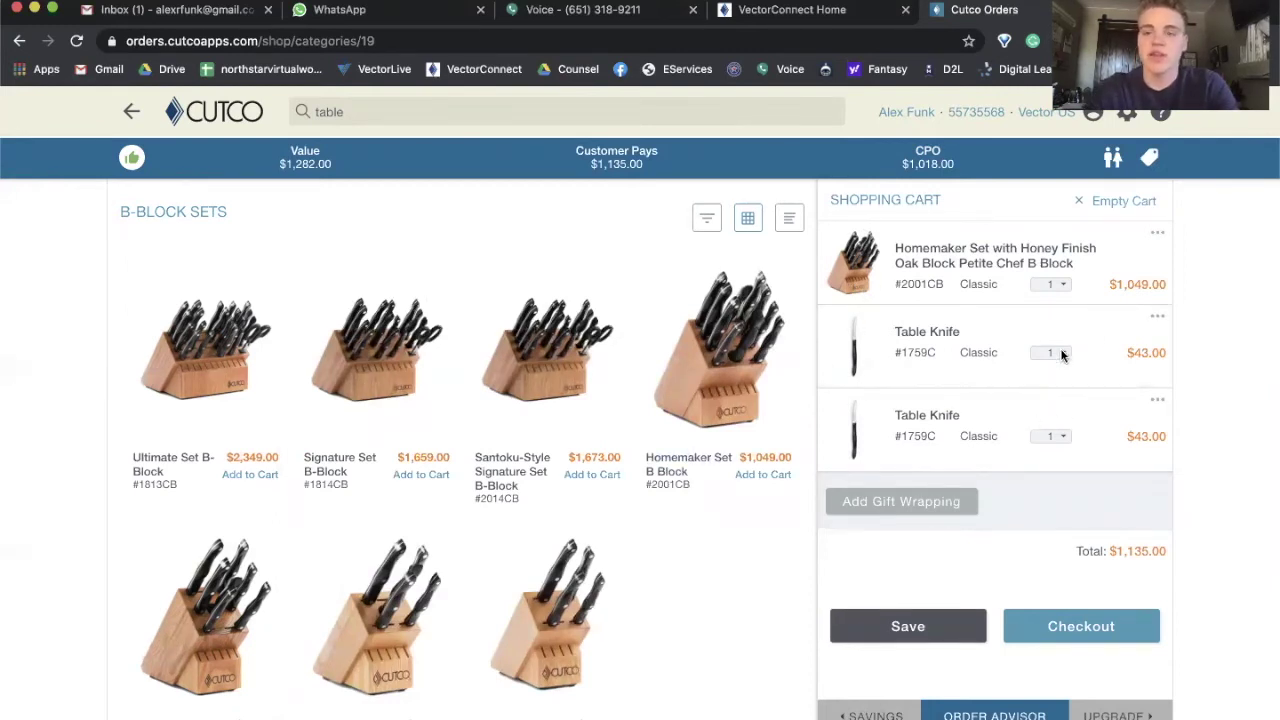
Waive one Table Knife at quantity 7, then show the order health and payment estimate
{"action": "left_click", "coordinate": [1156, 318]}
{"action": "left_click", "coordinate": [1145, 374]}
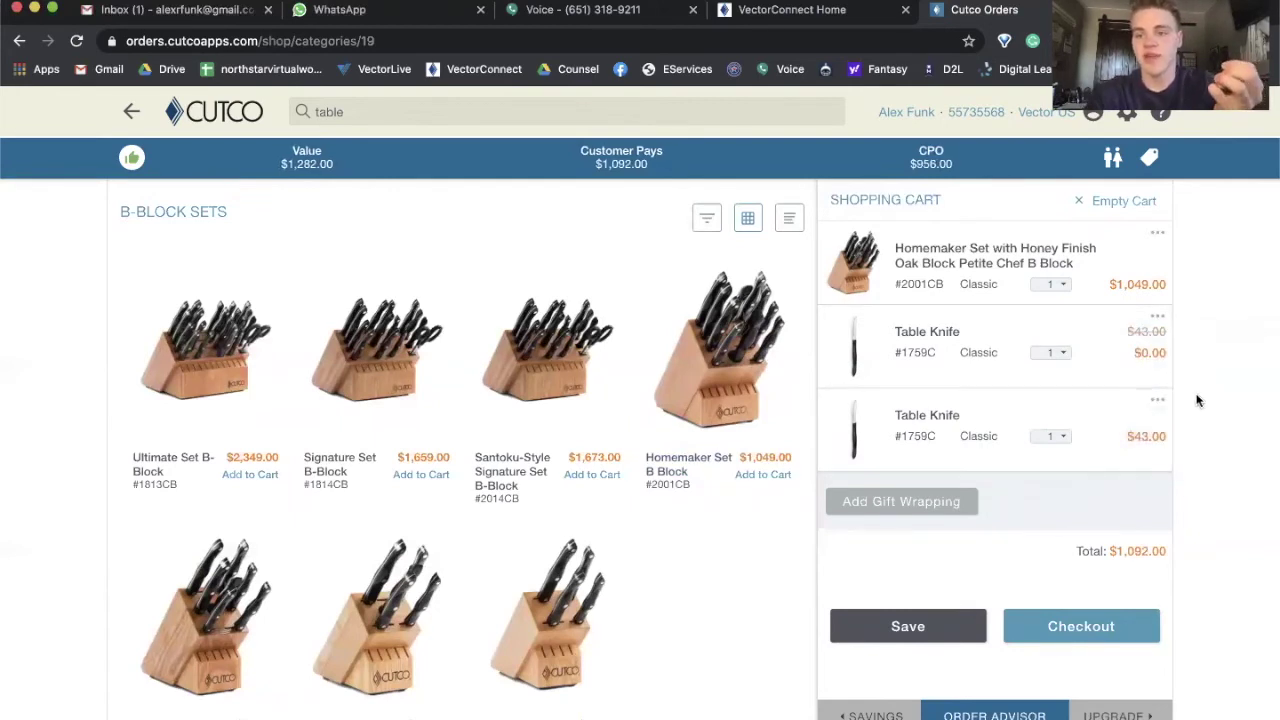
{"action": "left_click", "coordinate": [1050, 355]}
{"action": "left_click", "coordinate": [588, 448]}
{"action": "left_click", "coordinate": [735, 670]}
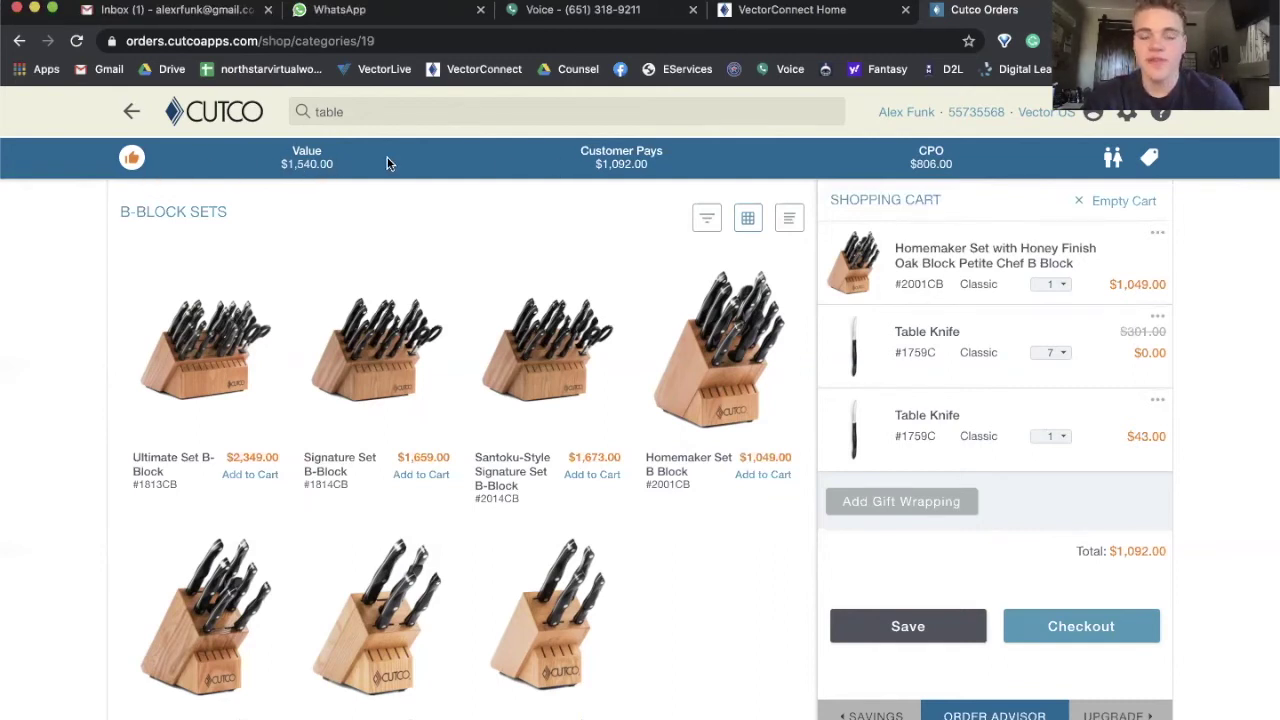
{"action": "left_click", "coordinate": [685, 168]}
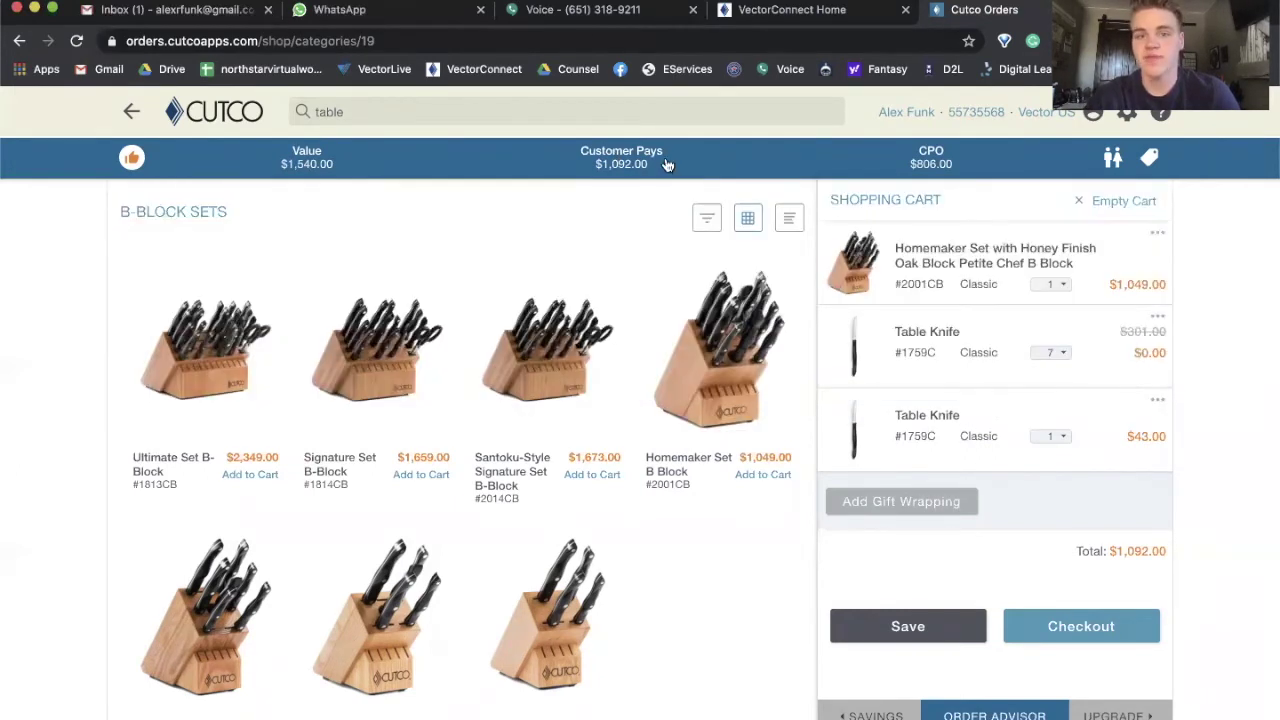
{"action": "left_click", "coordinate": [632, 172]}
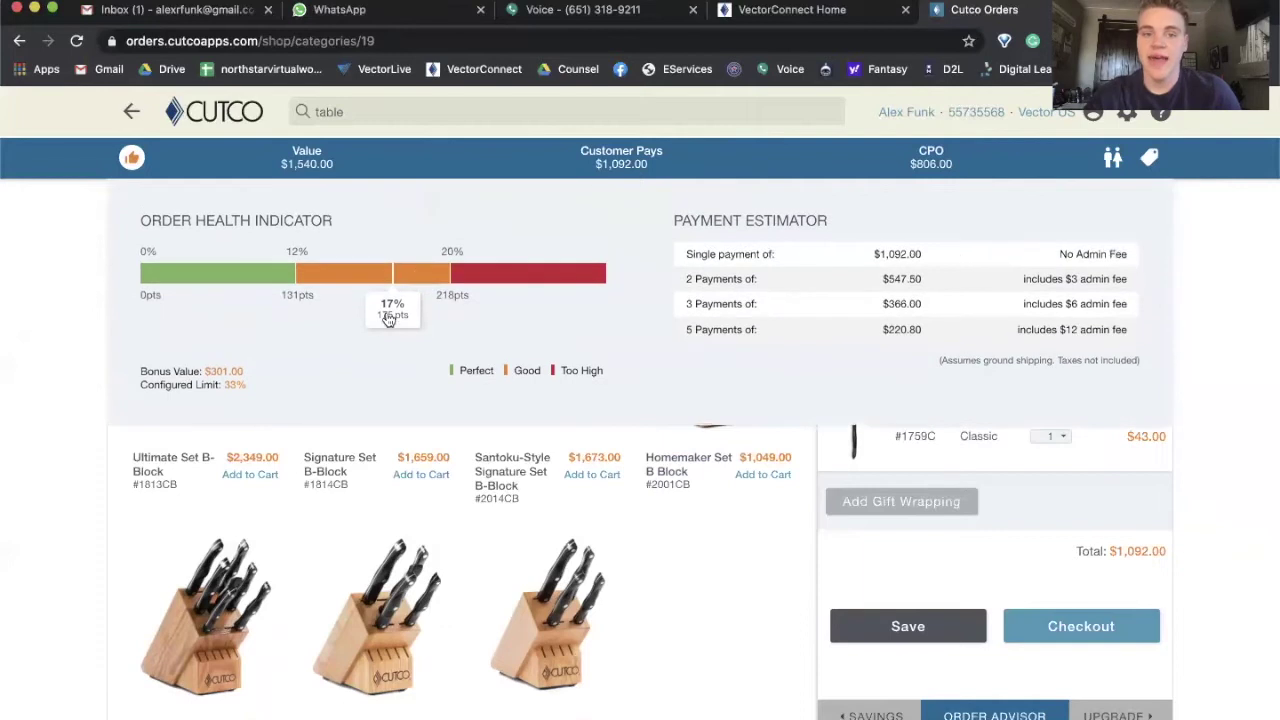
Collapse the Order Health Indicator / Payment Estimator panel to see the cart again
{"action": "left_click", "coordinate": [711, 174]}
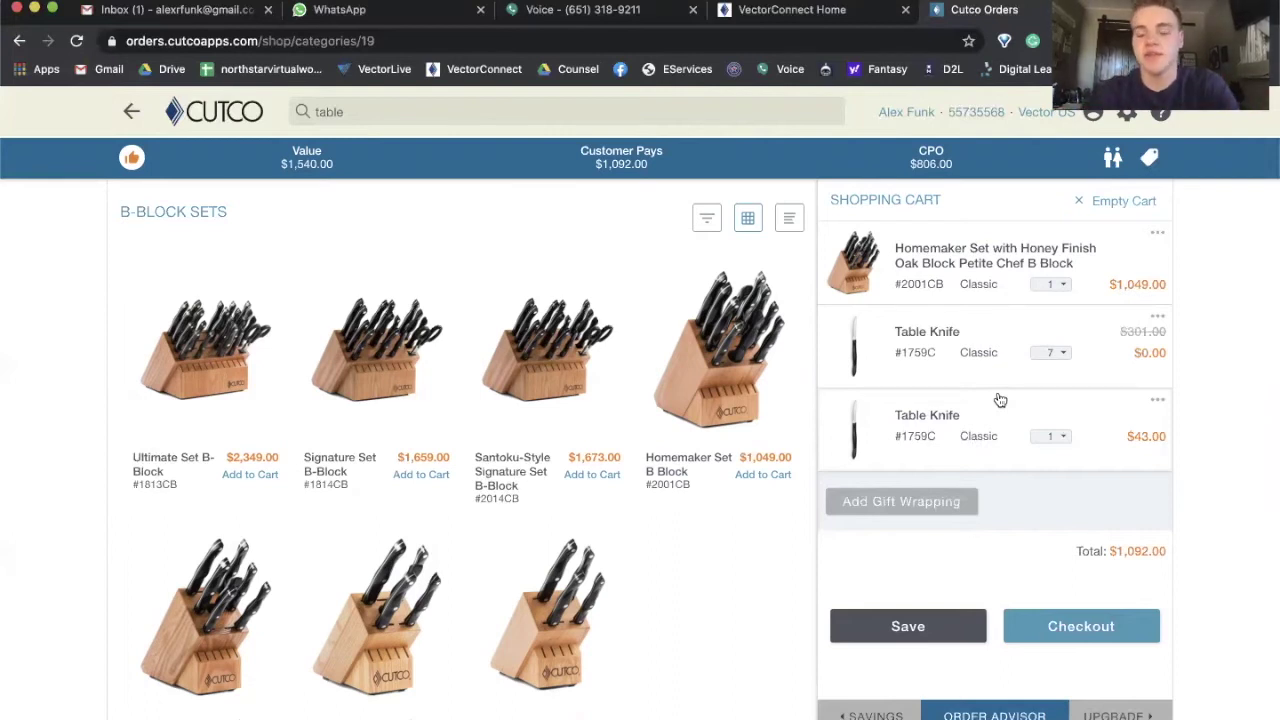
Raise the free Table Knife to quantity 8 and delete the paid Table Knife
{"action": "left_click", "coordinate": [1051, 352]}
{"action": "left_click", "coordinate": [620, 494]}
{"action": "left_click", "coordinate": [733, 670]}
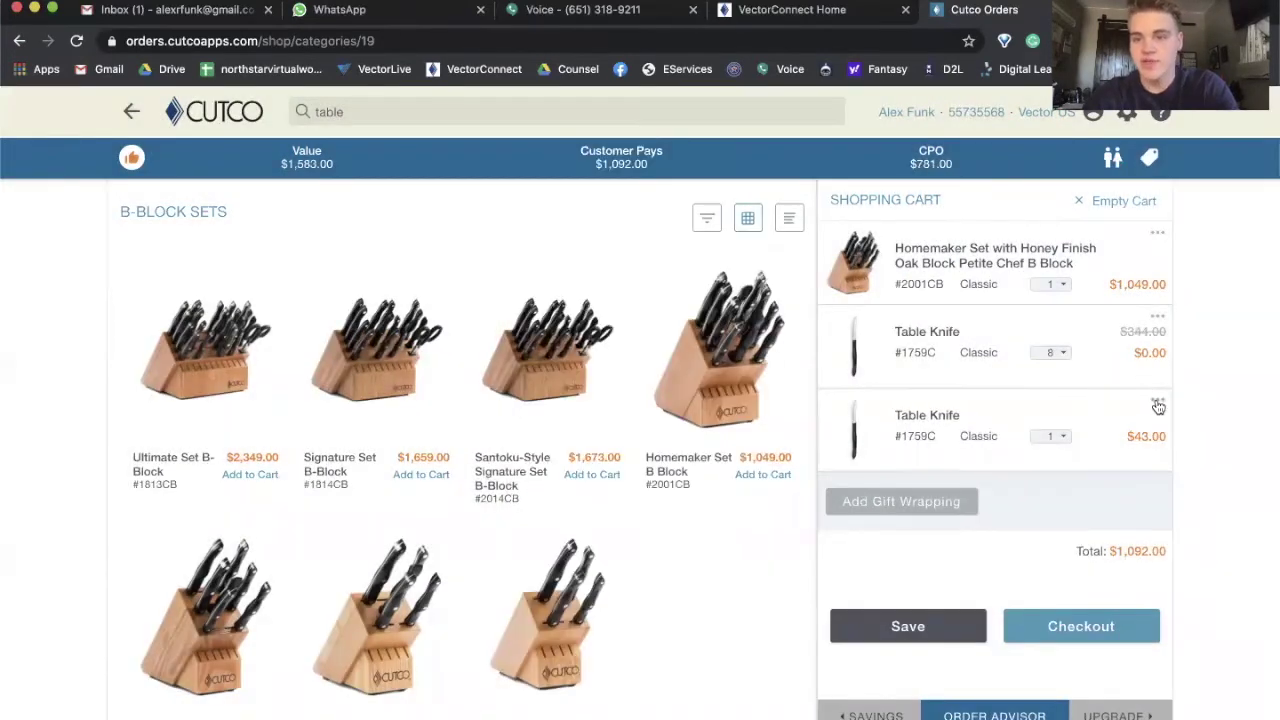
{"action": "left_click", "coordinate": [1157, 399]}
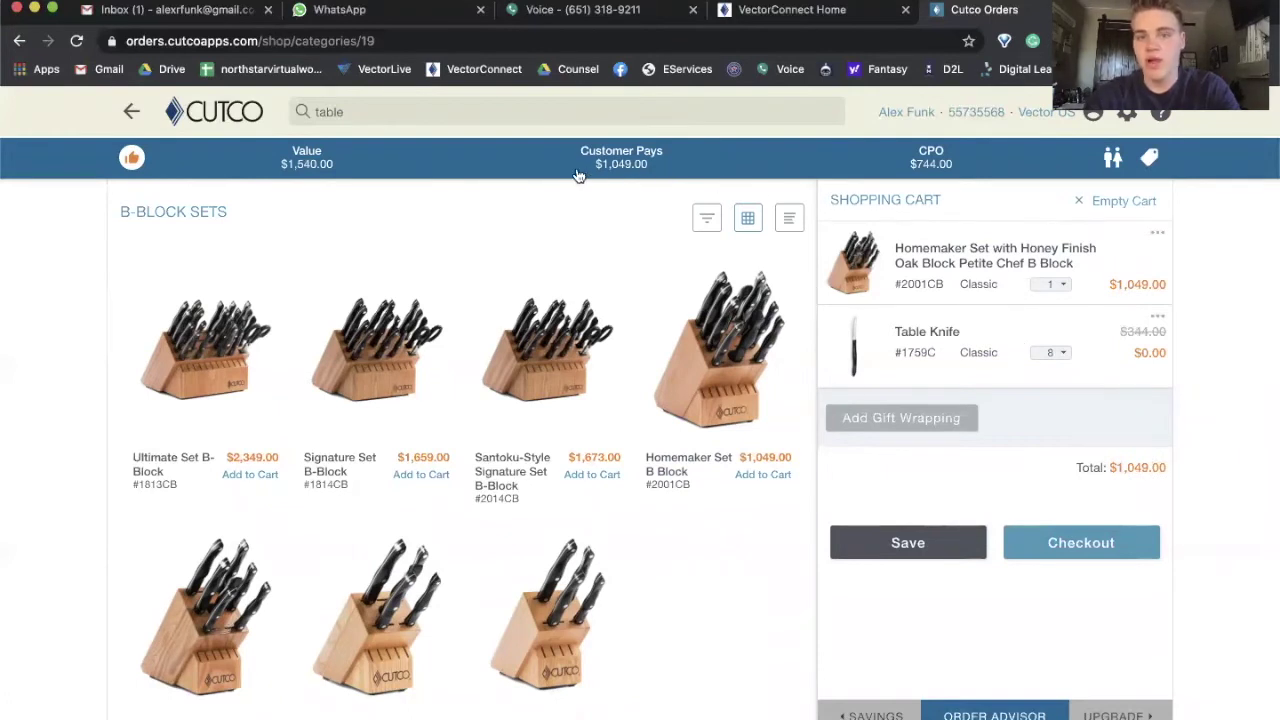
Empty the whole cart, then view Knife Sheath Combos and return to browse-by-category
{"action": "left_click", "coordinate": [1121, 197]}
{"action": "left_click", "coordinate": [911, 630]}
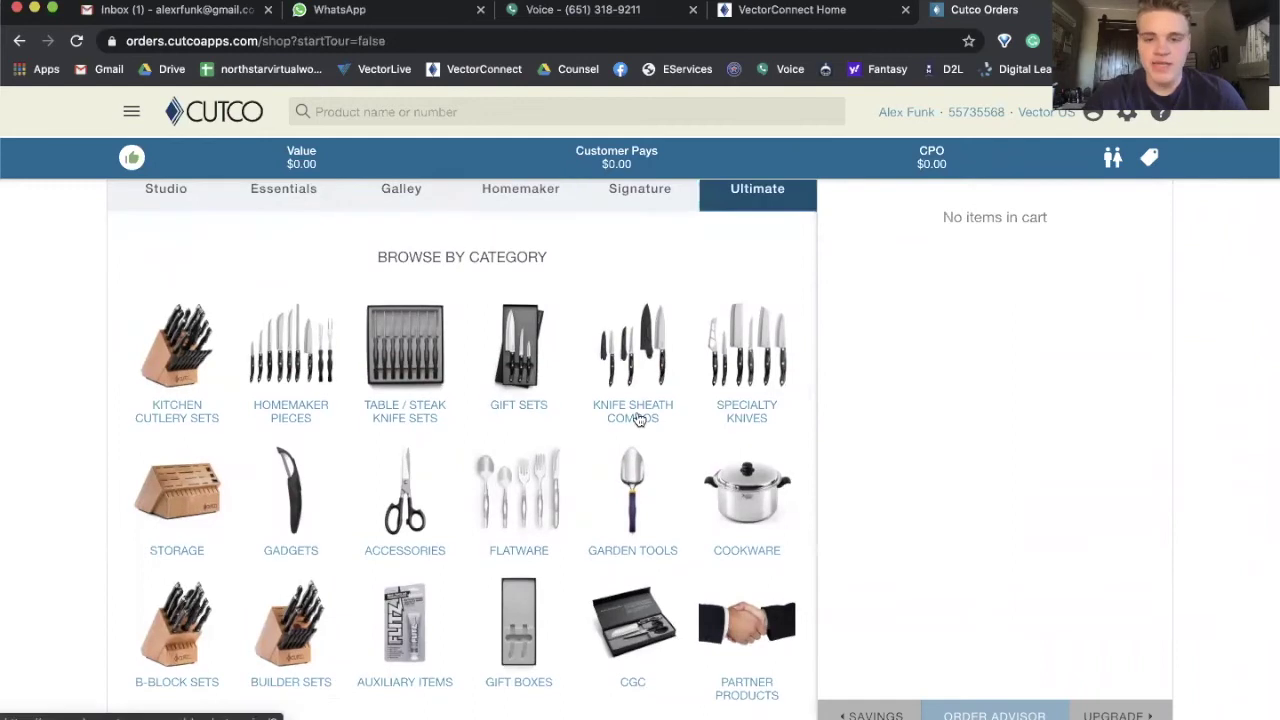
{"action": "left_click", "coordinate": [633, 345]}
{"action": "left_click", "coordinate": [131, 111]}
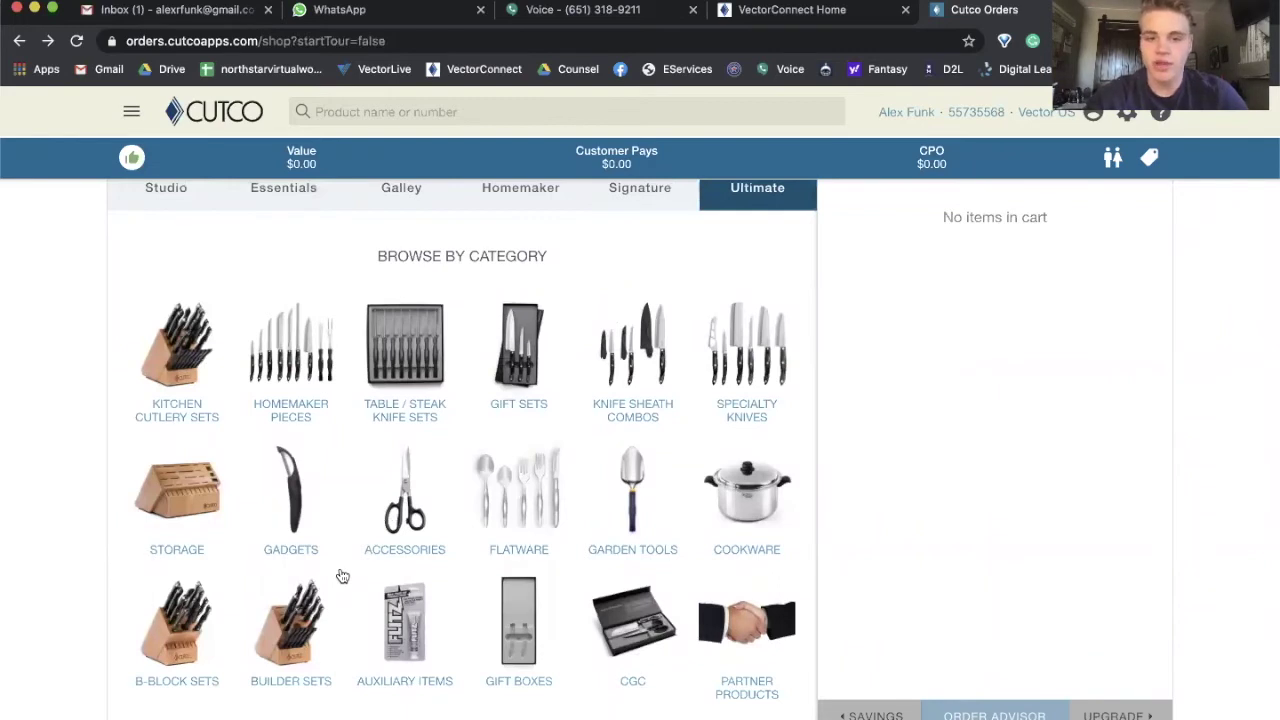
{"action": "left_click", "coordinate": [405, 527]}
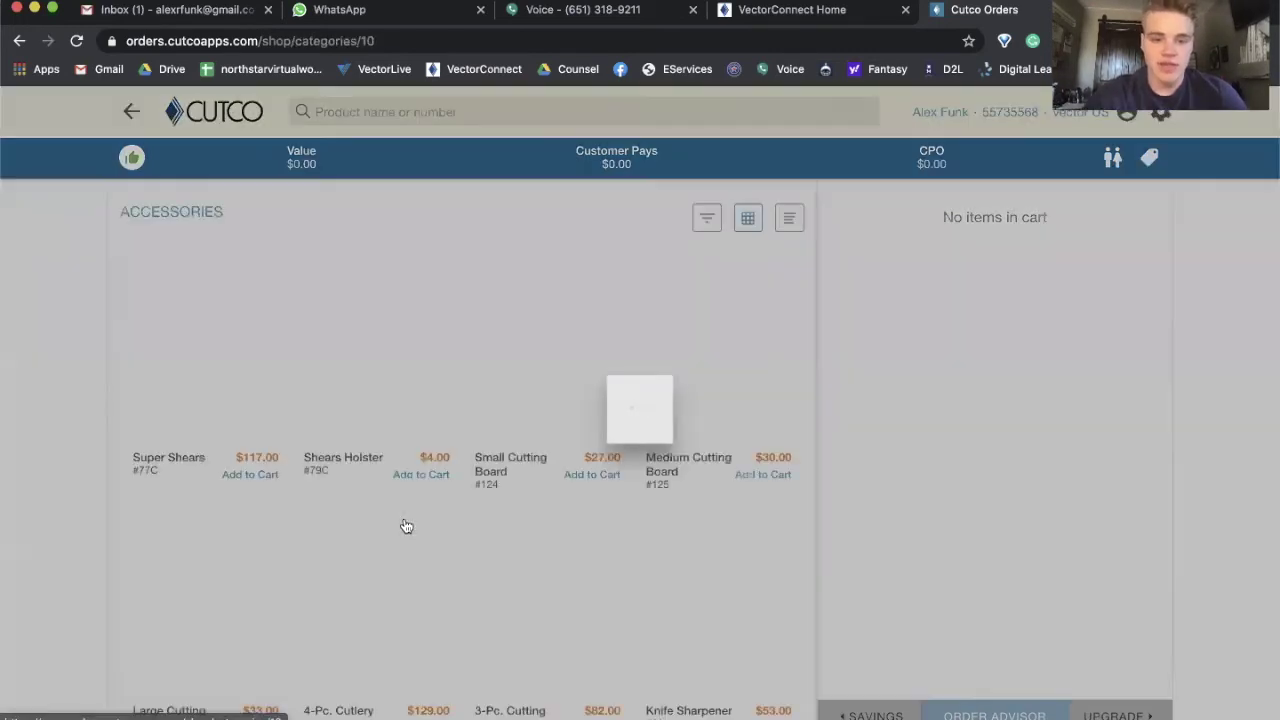
{"action": "scroll", "coordinate": [405, 525], "scroll_direction": "down", "scroll_amount": 5}
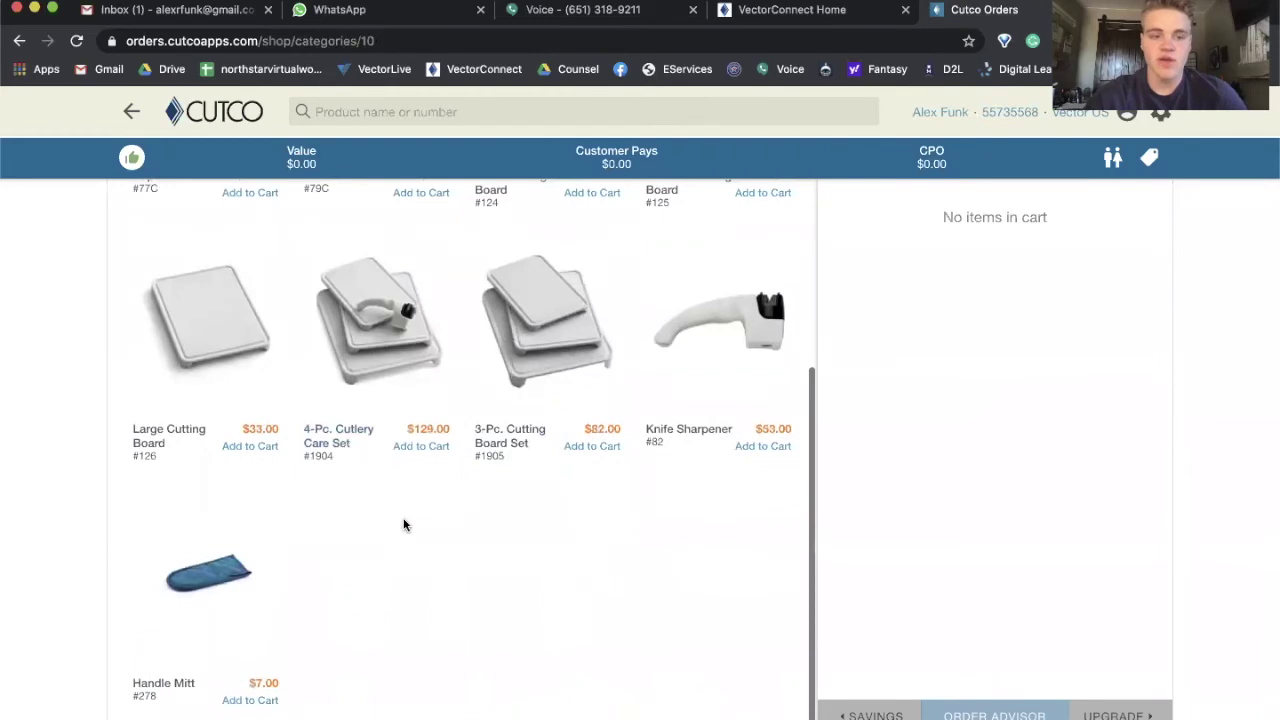
{"action": "scroll", "coordinate": [405, 525], "scroll_direction": "up", "scroll_amount": 3}
{"action": "scroll", "coordinate": [406, 527], "scroll_direction": "down", "scroll_amount": 1}
{"action": "scroll", "coordinate": [403, 525], "scroll_direction": "down", "scroll_amount": 3}
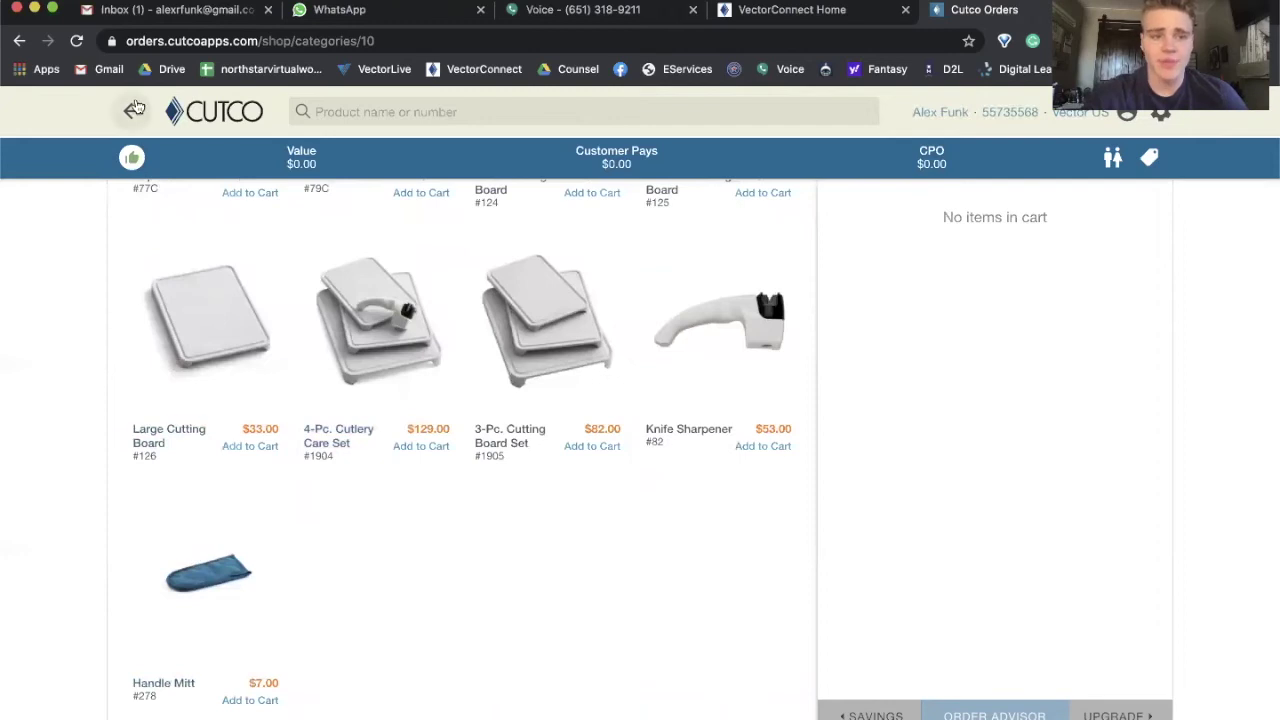
{"action": "left_click", "coordinate": [131, 111]}
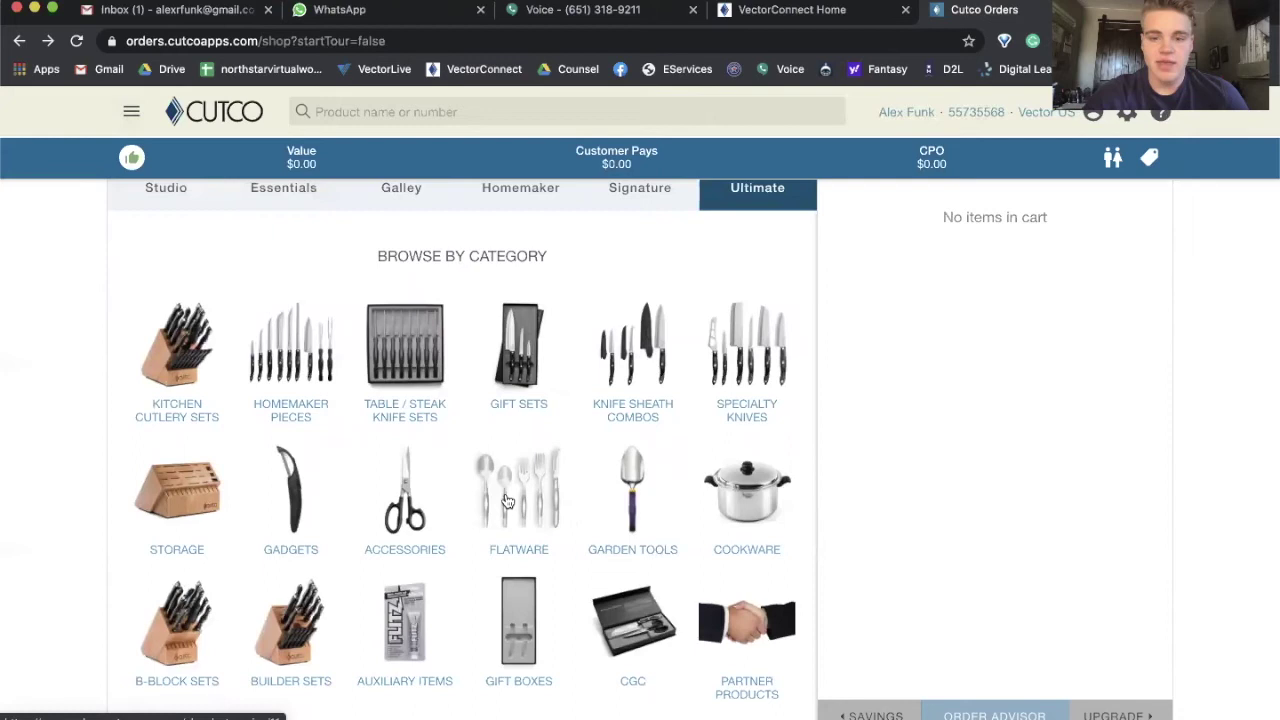
{"action": "scroll", "coordinate": [471, 512], "scroll_direction": "up", "scroll_amount": 3}
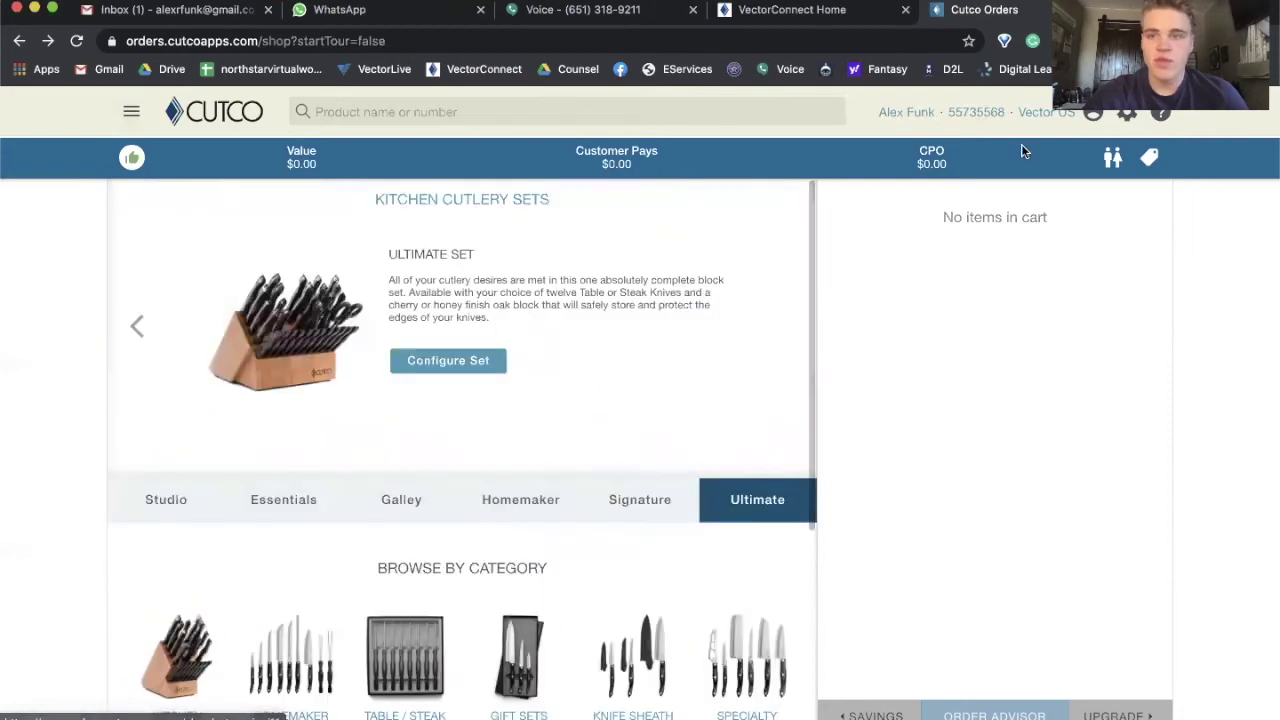
{"action": "scroll", "coordinate": [643, 481], "scroll_direction": "down", "scroll_amount": 2}
{"action": "scroll", "coordinate": [643, 481], "scroll_direction": "up", "scroll_amount": 3}
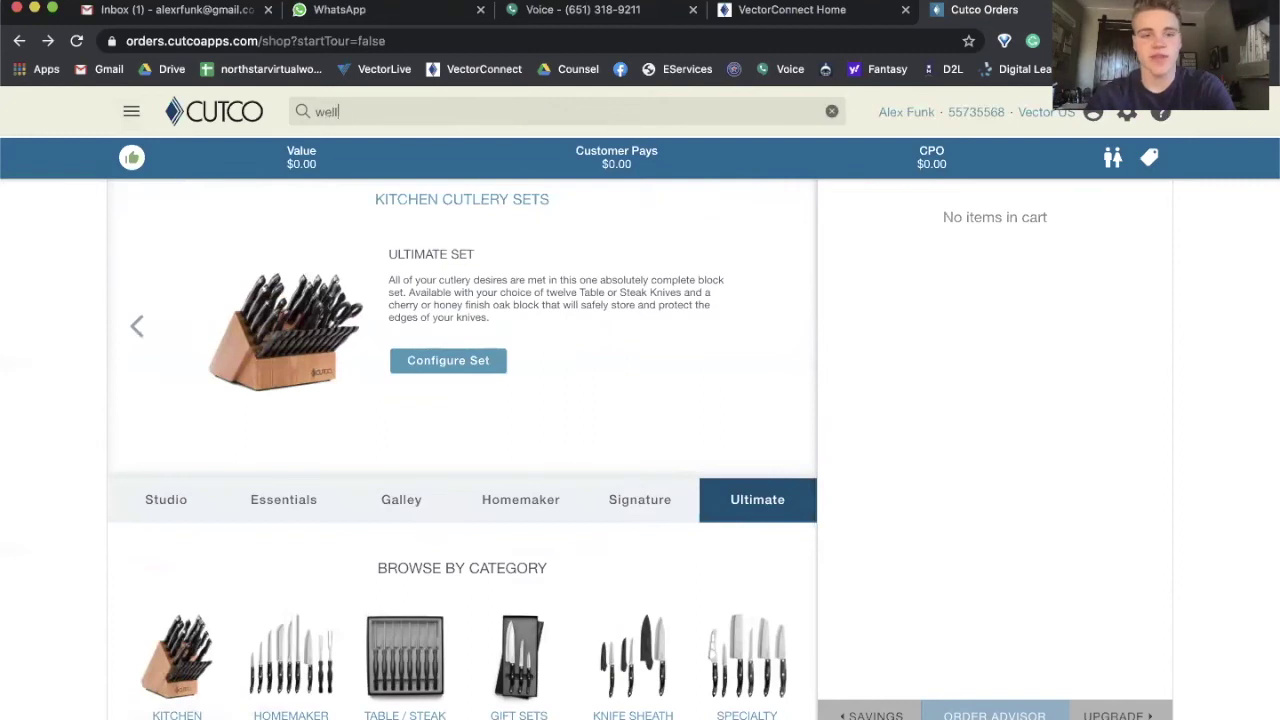
Search 'wellness' and open the Wellness Mats page showing the 3x2 Antique Trellis Dark Brown mat
{"action": "type", "text": "nes"}
{"action": "left_click", "coordinate": [457, 180]}
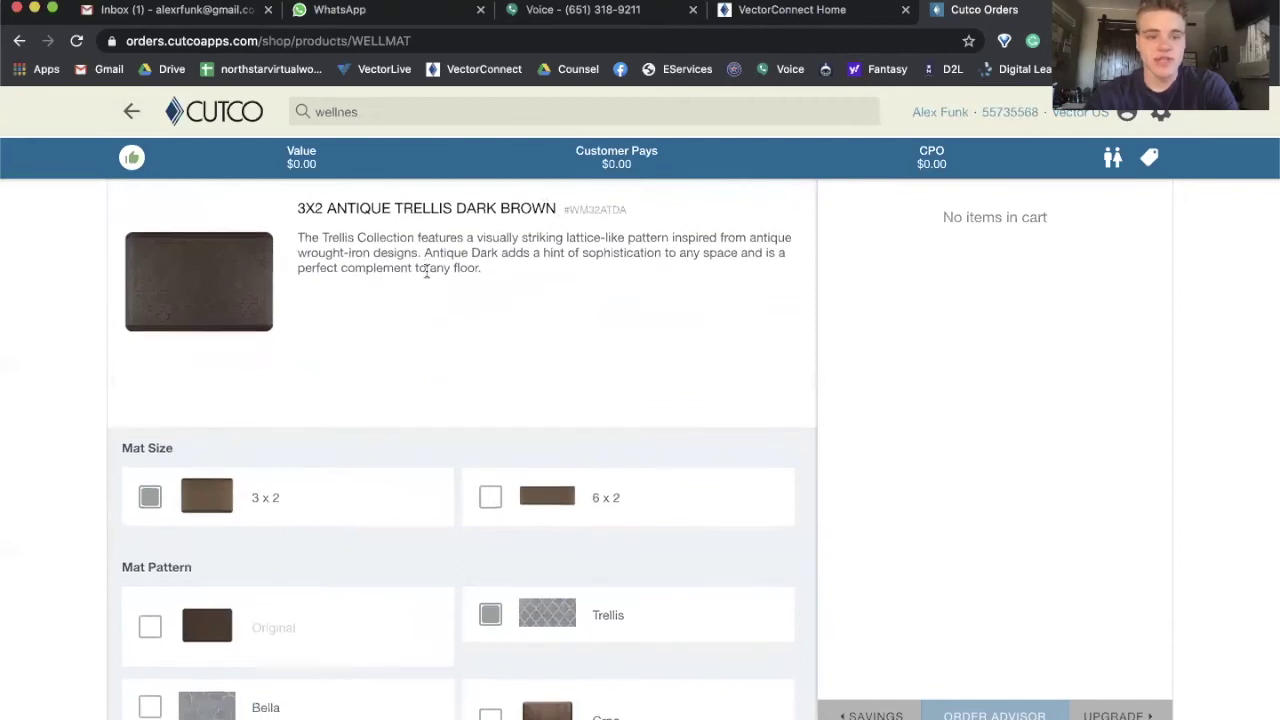
{"action": "scroll", "coordinate": [424, 268], "scroll_direction": "down", "scroll_amount": 5}
{"action": "scroll", "coordinate": [426, 270], "scroll_direction": "up", "scroll_amount": 5}
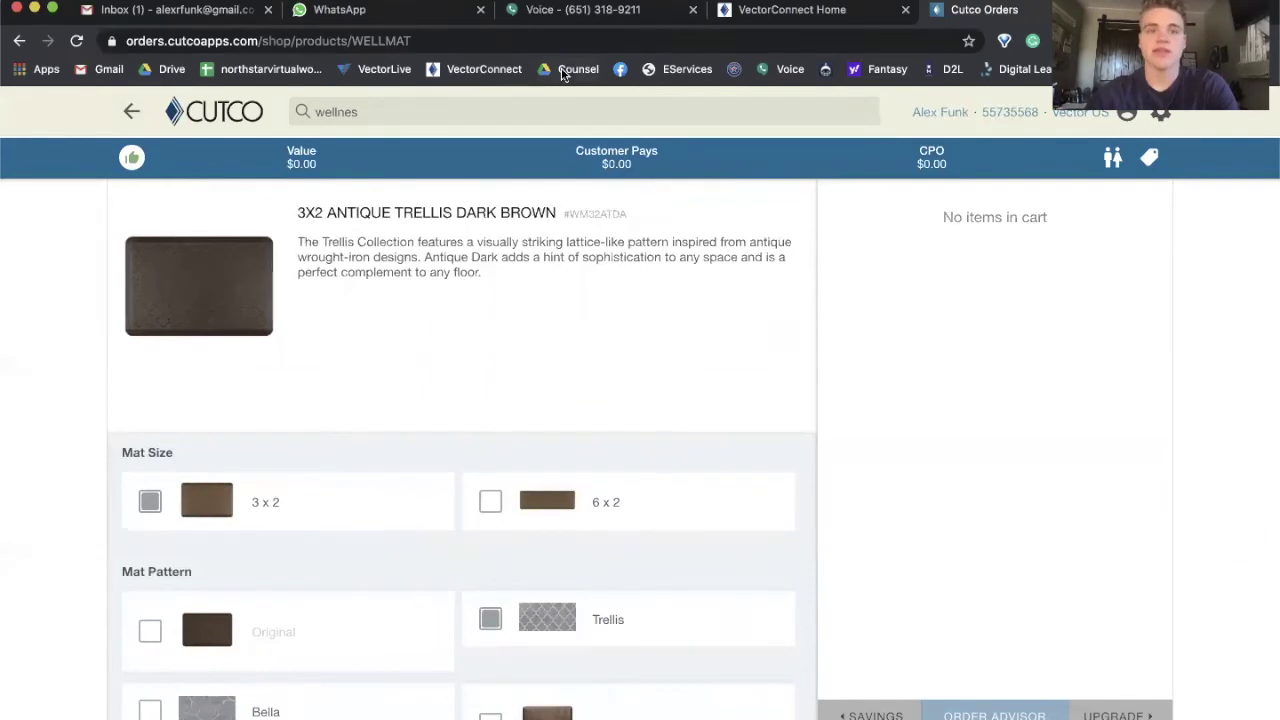
{"action": "left_click", "coordinate": [501, 42]}
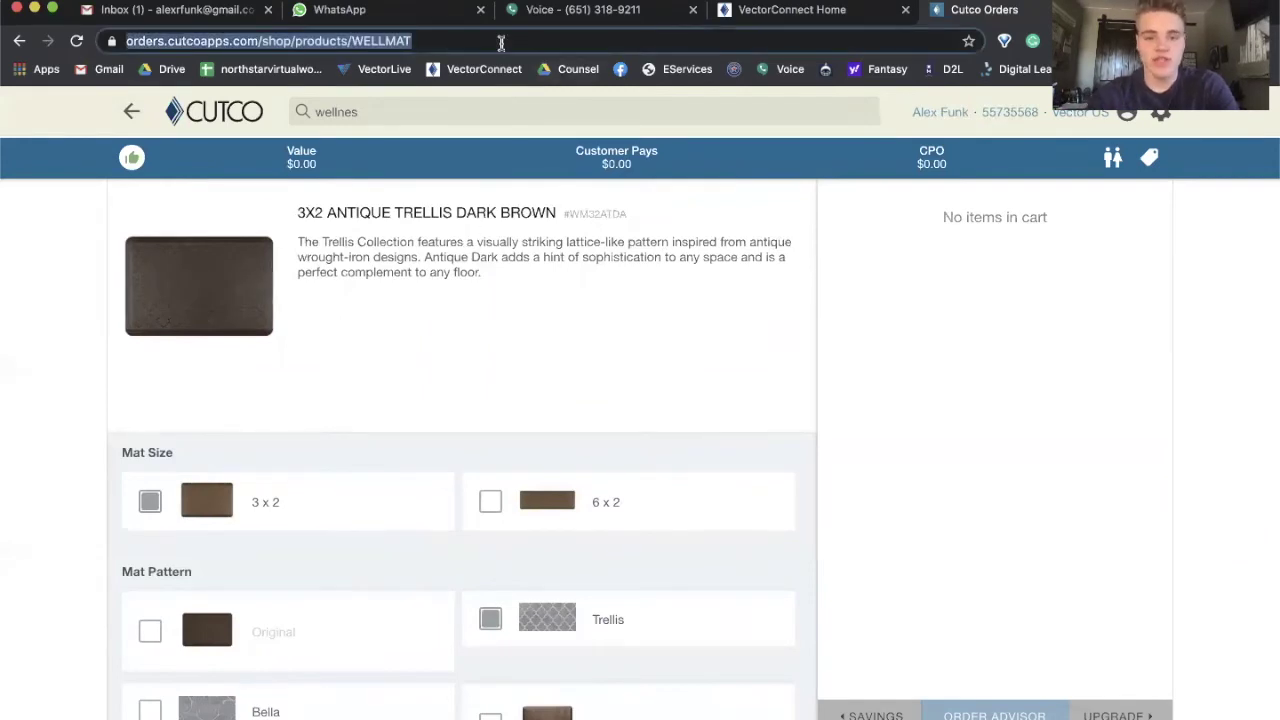
Load cutco.com and open the Ultimate Set Block (32-Slot) product page
{"action": "type", "text": "cutco.com"}
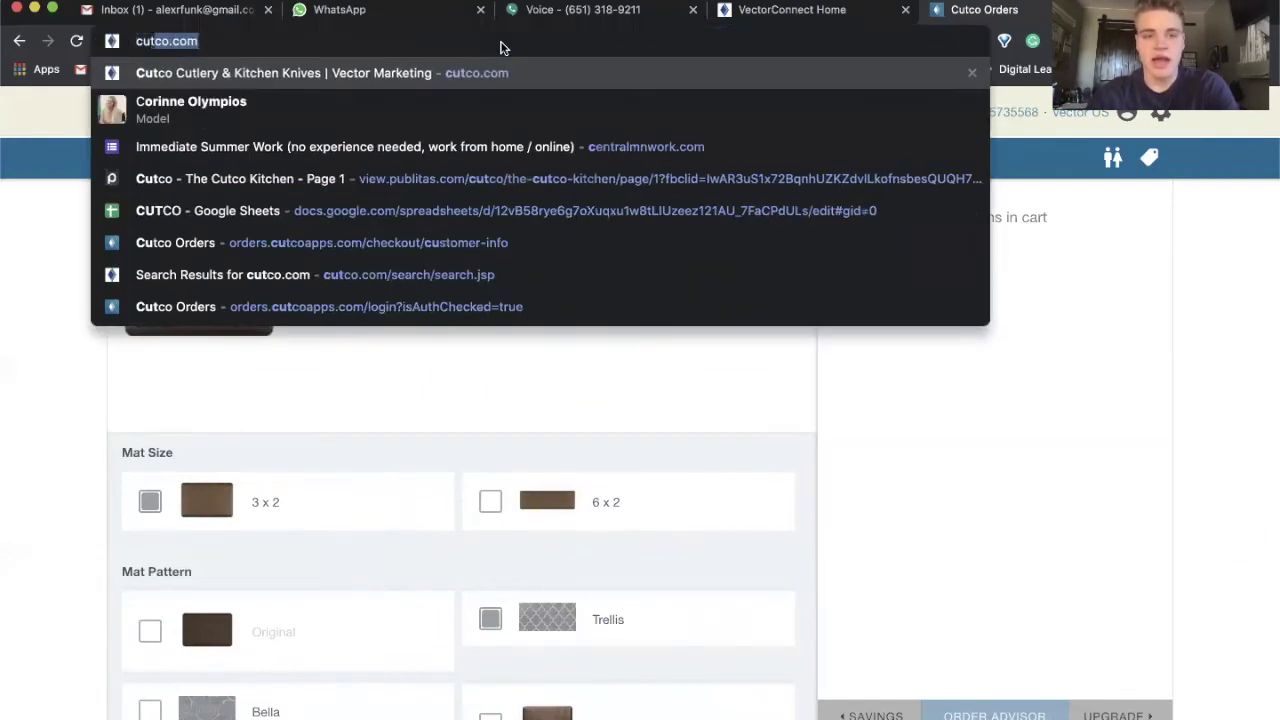
{"action": "key", "text": "Return"}
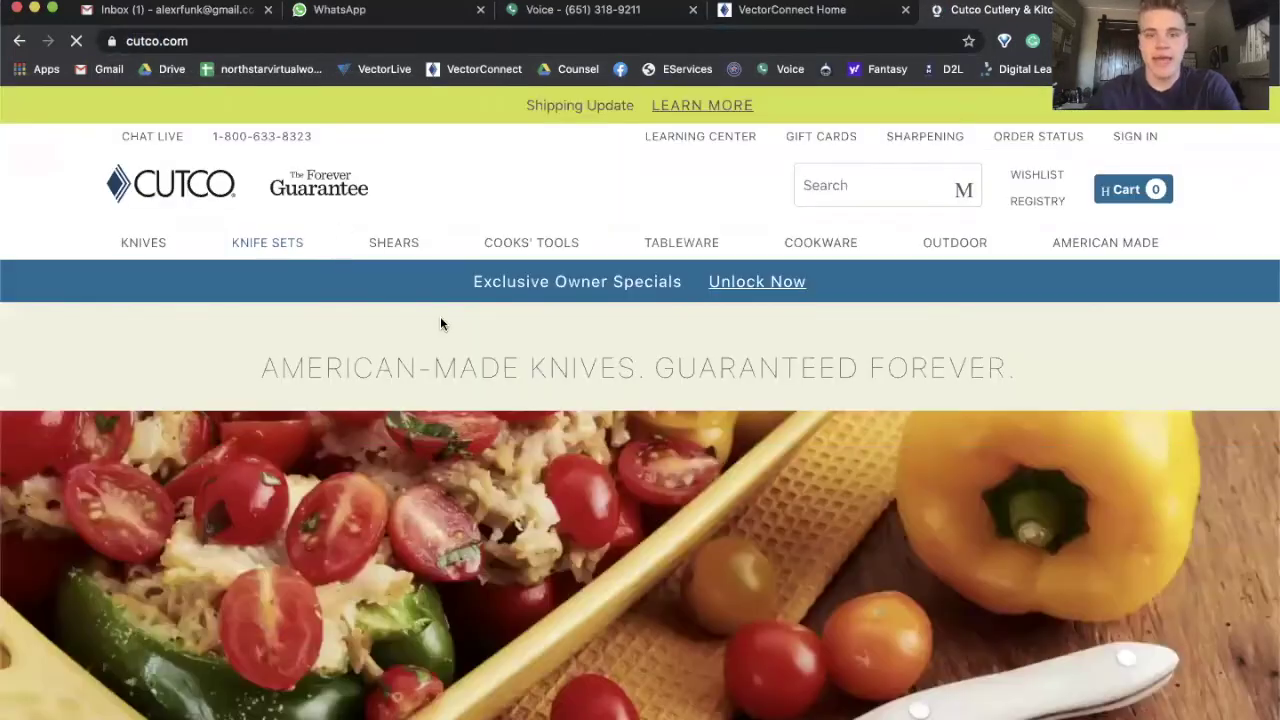
{"action": "left_click", "coordinate": [848, 189]}
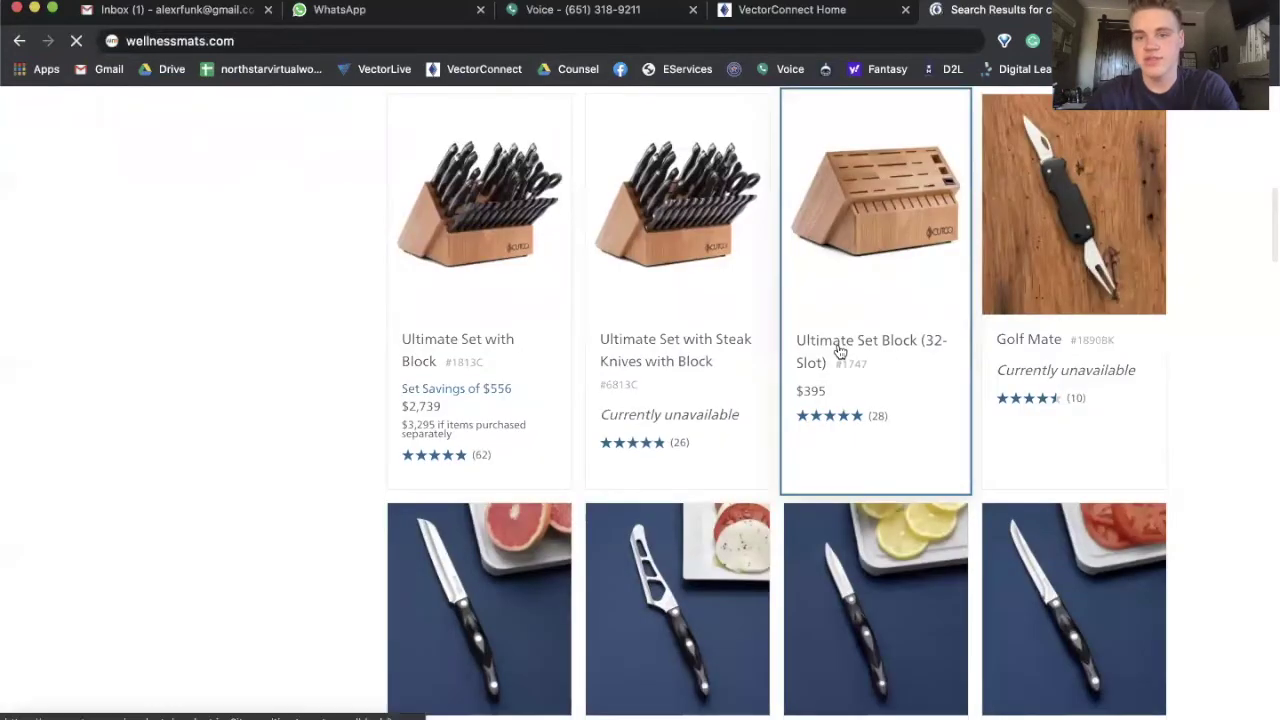
{"action": "left_click", "coordinate": [837, 351]}
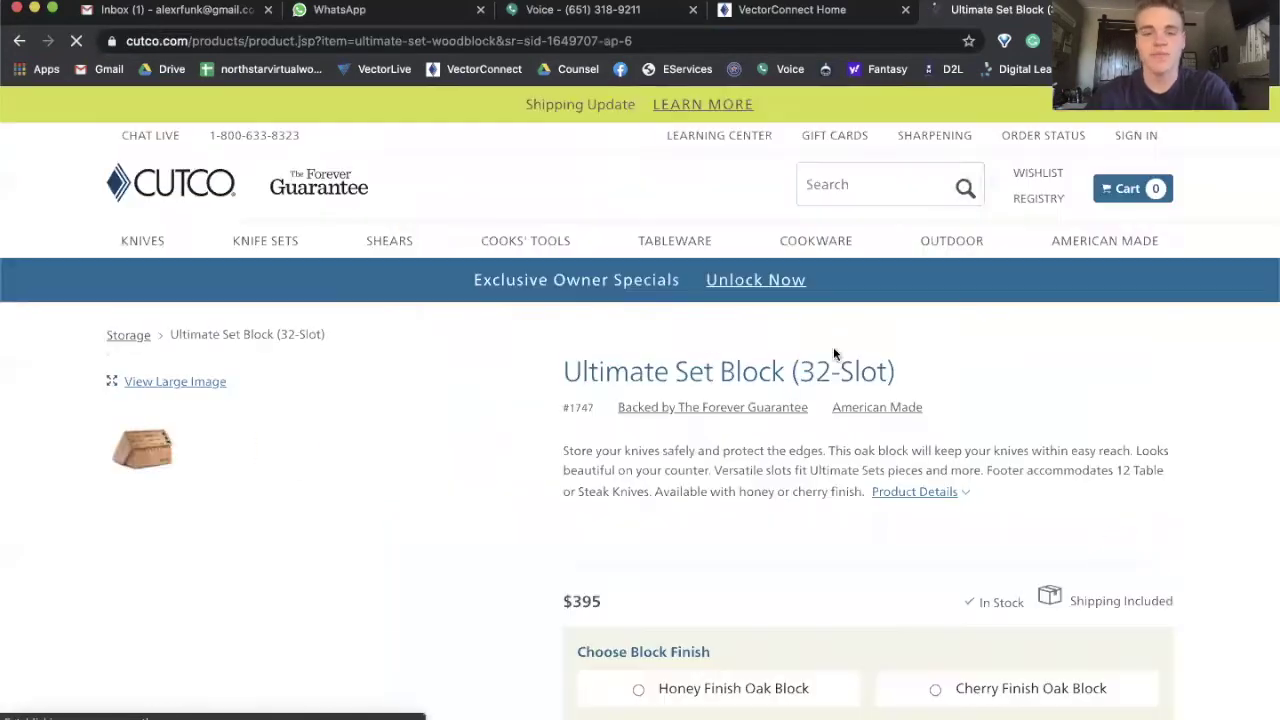
Review the block's product details, highlighting its 10.8-pound weight
{"action": "scroll", "coordinate": [776, 508], "scroll_direction": "down", "scroll_amount": 2}
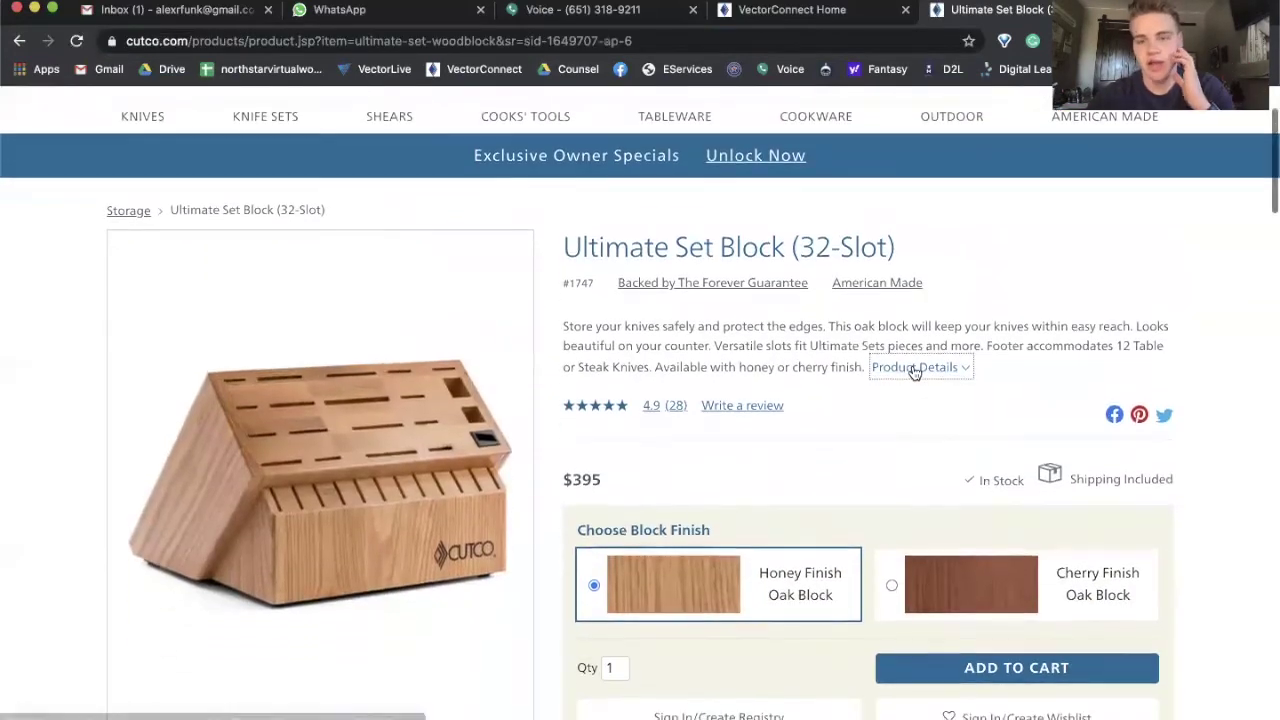
{"action": "left_click", "coordinate": [913, 368]}
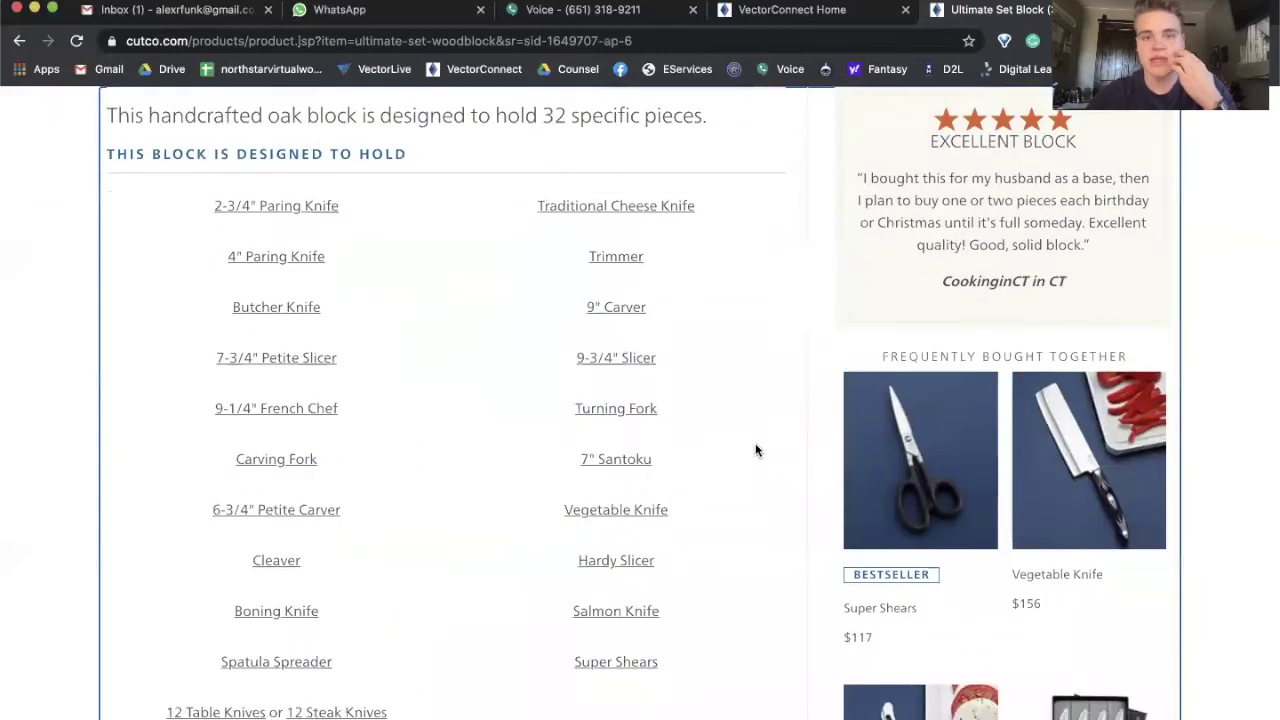
{"action": "scroll", "coordinate": [755, 450], "scroll_direction": "down", "scroll_amount": 5}
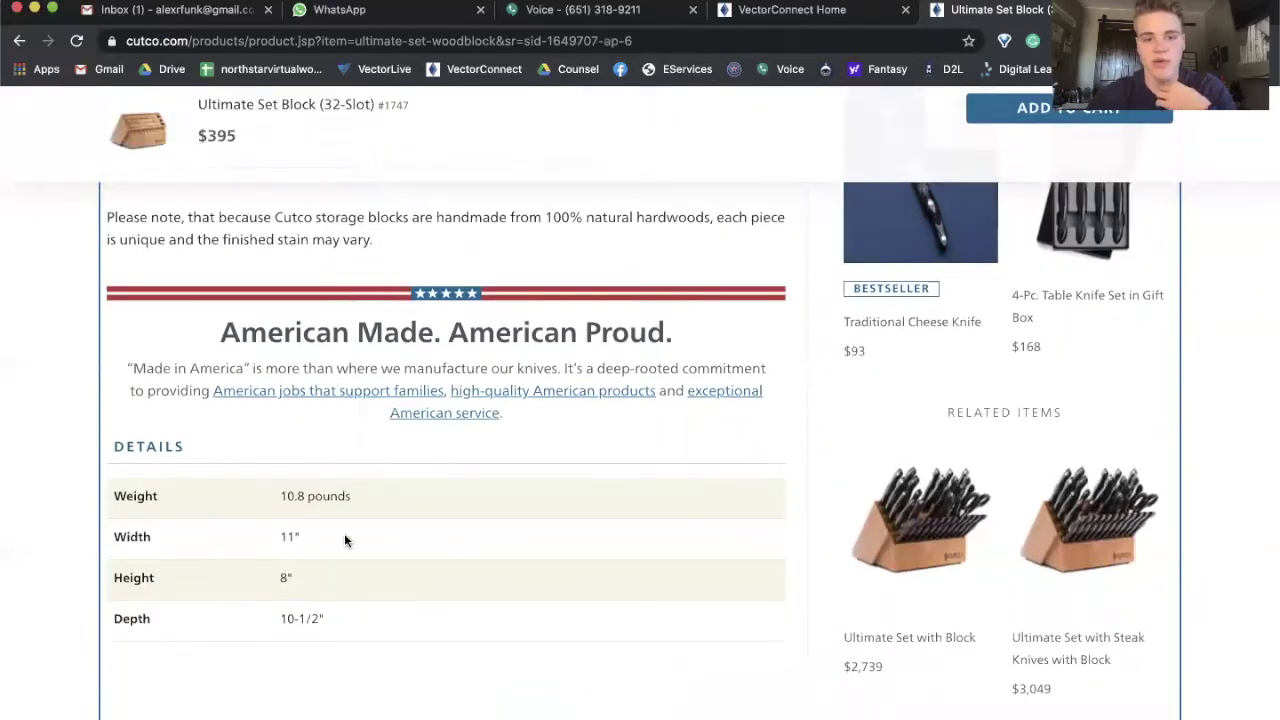
{"action": "left_click_drag", "start_coordinate": [355, 496], "coordinate": [241, 496]}
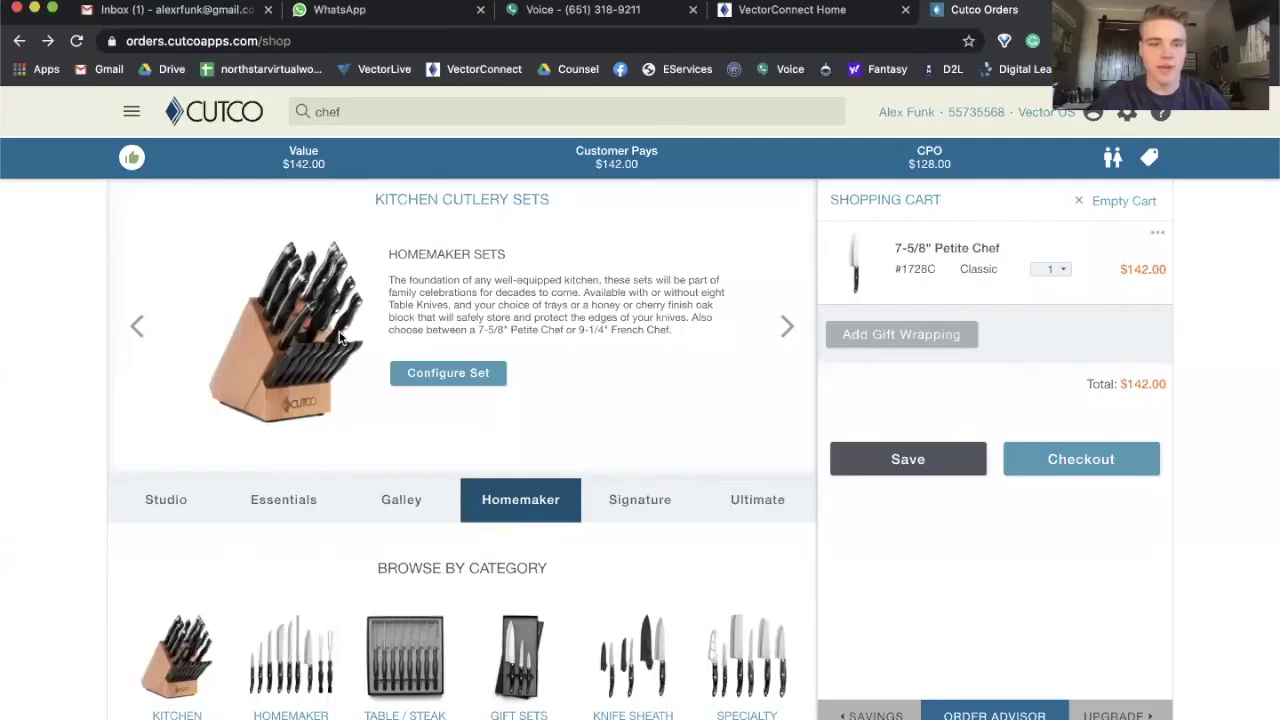
Switch the order type to Literature Order without saving the current cart
{"action": "left_click", "coordinate": [130, 110]}
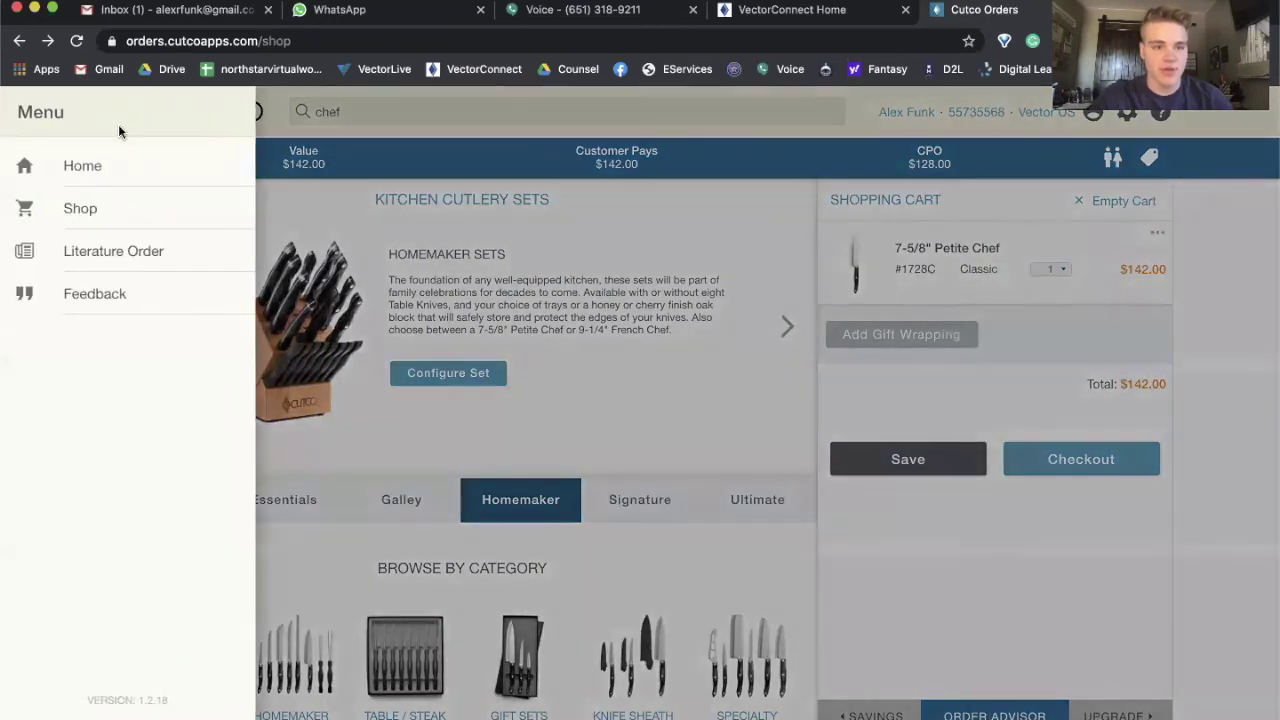
{"action": "left_click", "coordinate": [94, 251]}
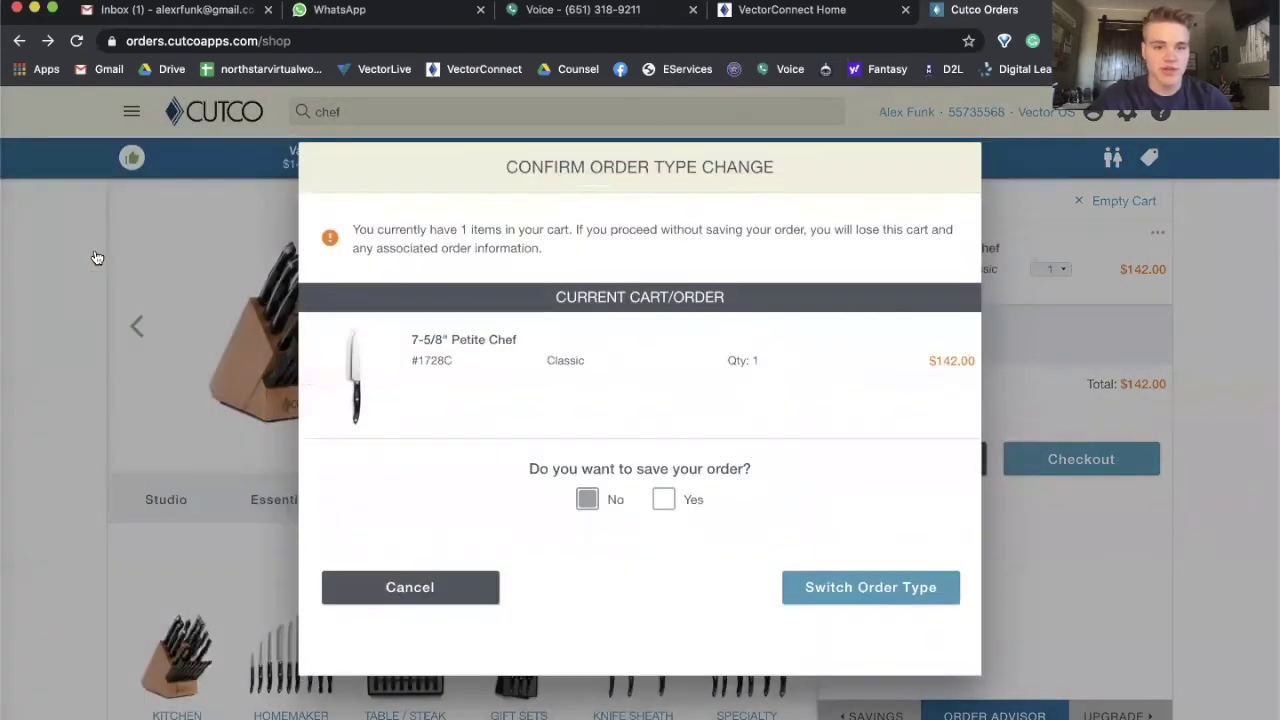
{"action": "left_click", "coordinate": [841, 605]}
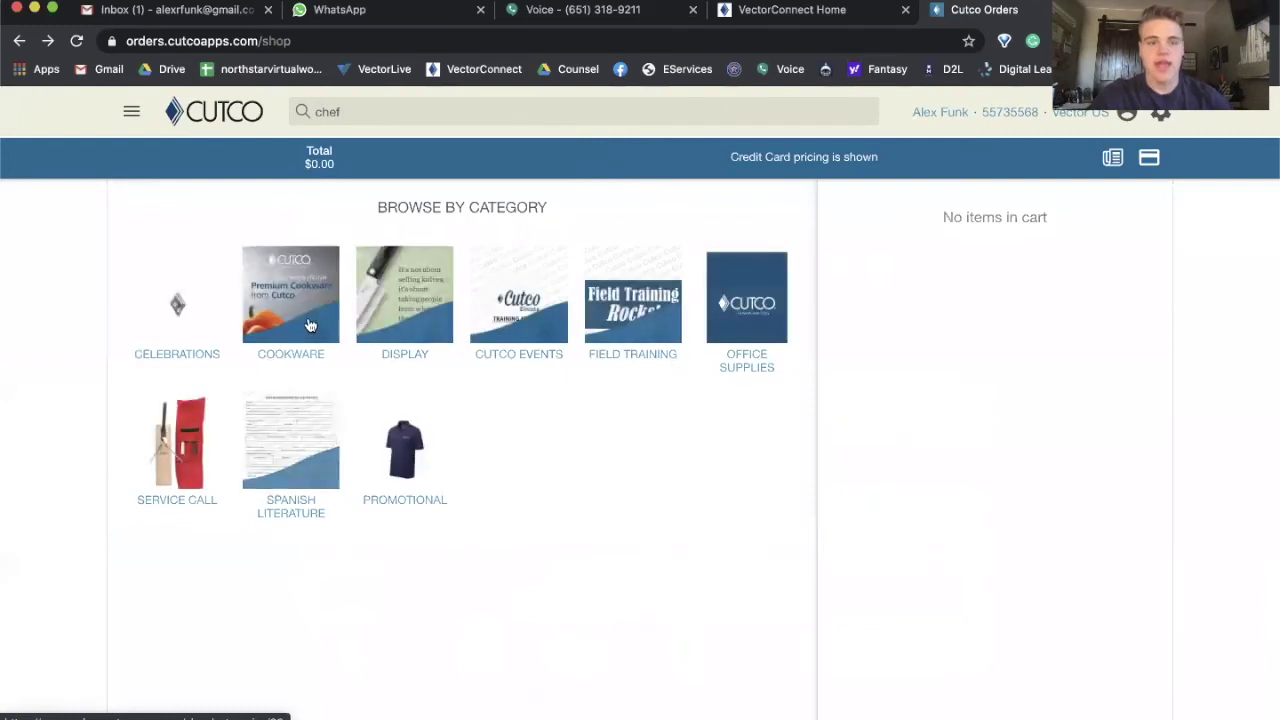
Open the Promotional literature category and scroll through its items
{"action": "left_click", "coordinate": [414, 470]}
{"action": "scroll", "coordinate": [617, 401], "scroll_direction": "down", "scroll_amount": 1}
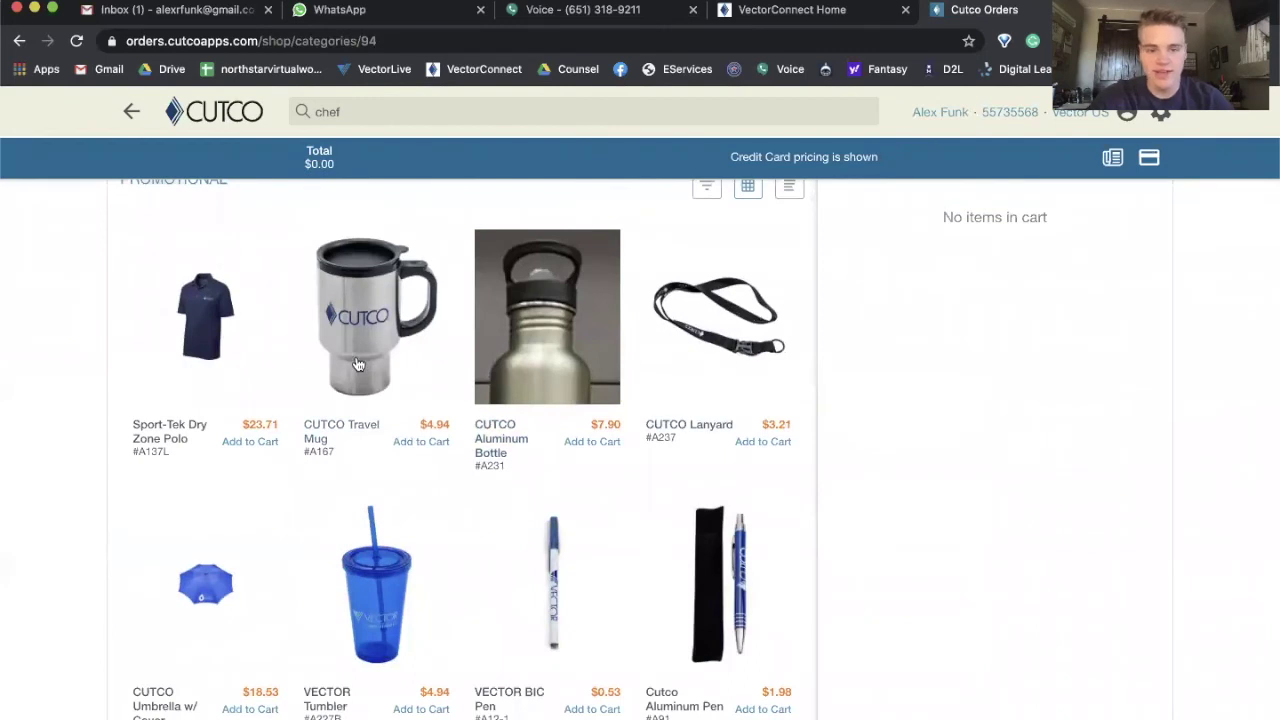
{"action": "scroll", "coordinate": [225, 348], "scroll_direction": "down", "scroll_amount": 5}
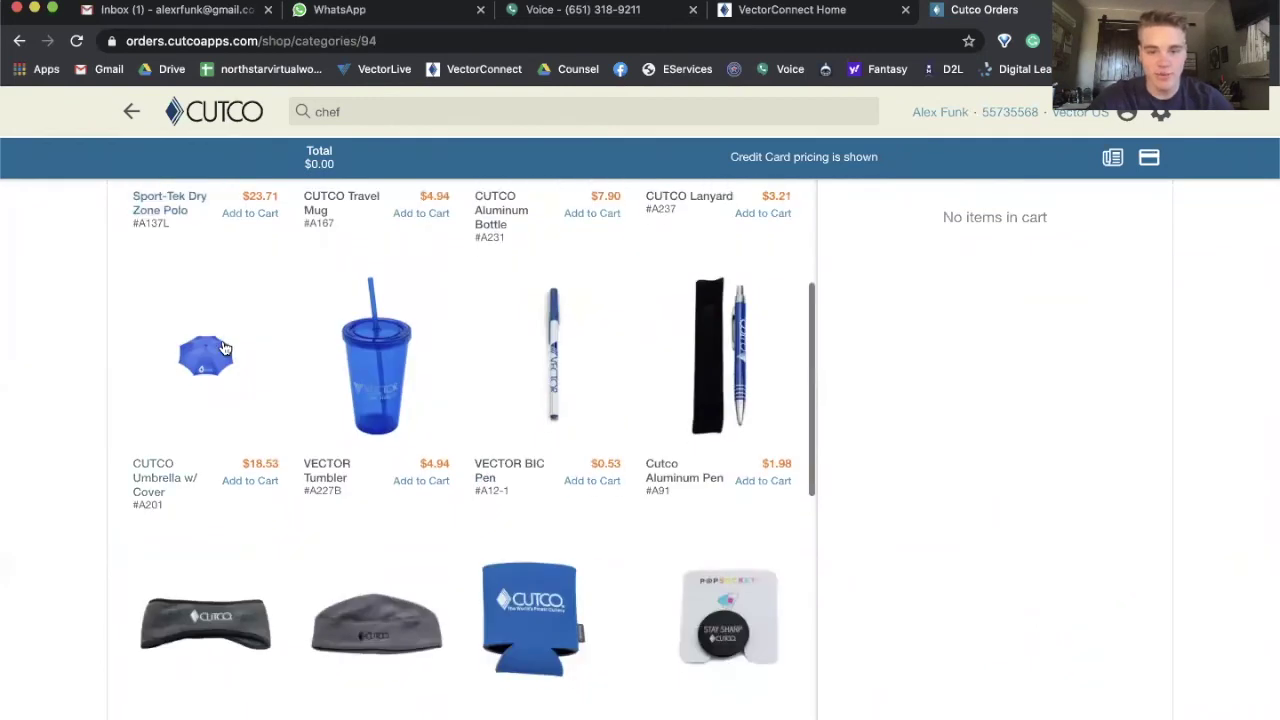
{"action": "scroll", "coordinate": [225, 348], "scroll_direction": "down", "scroll_amount": 4}
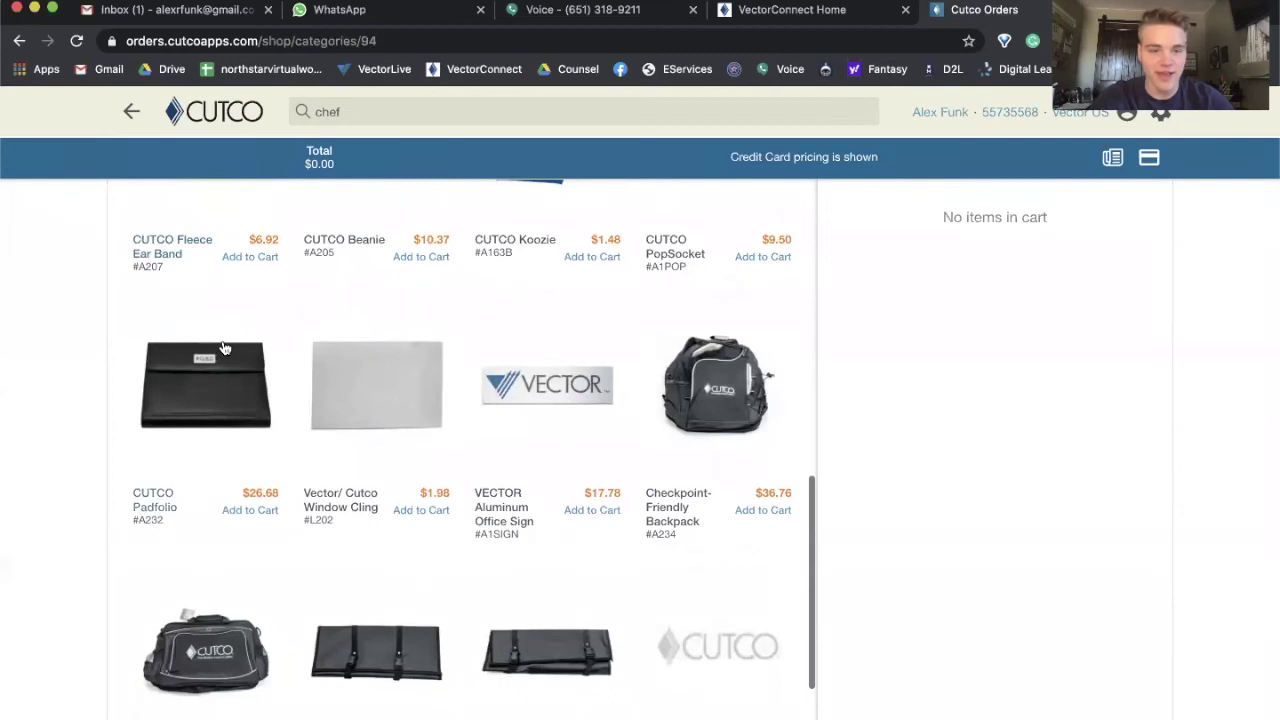
{"action": "scroll", "coordinate": [225, 348], "scroll_direction": "down", "scroll_amount": 1}
{"action": "scroll", "coordinate": [225, 348], "scroll_direction": "up", "scroll_amount": 10}
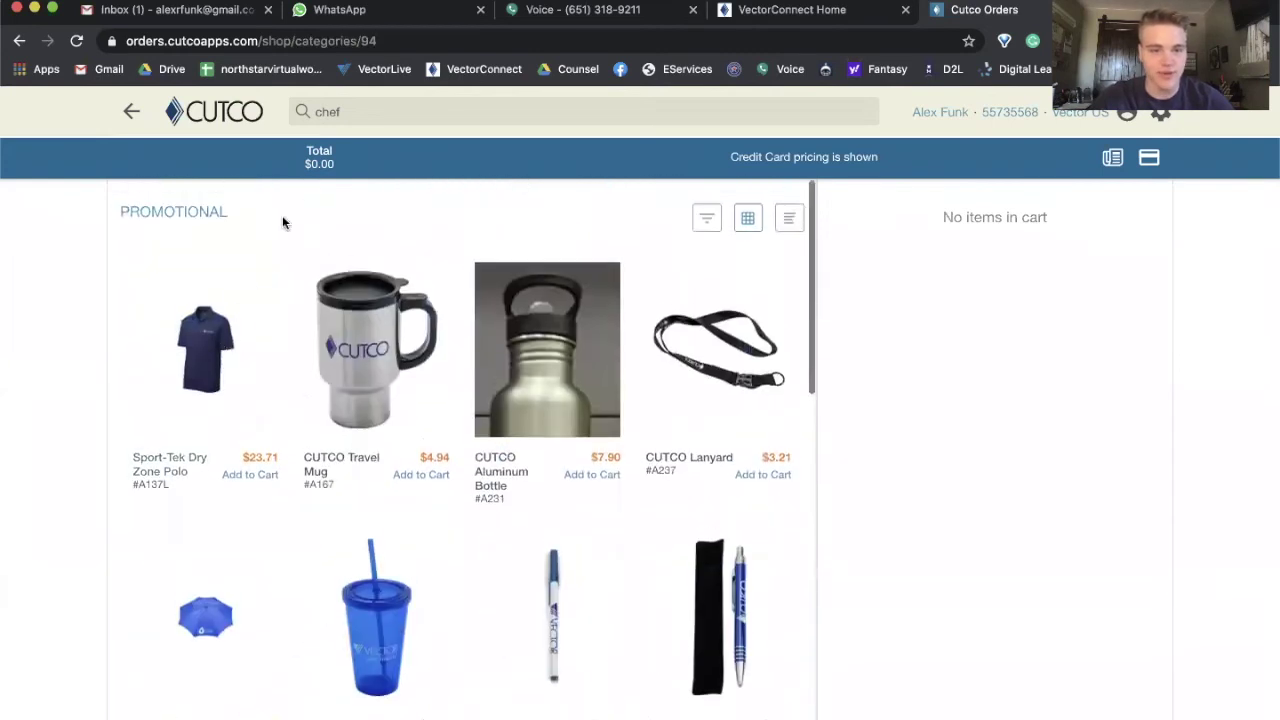
Open the Display category and browse banners and posters like Branch Banner $9.88
{"action": "left_click", "coordinate": [135, 112]}
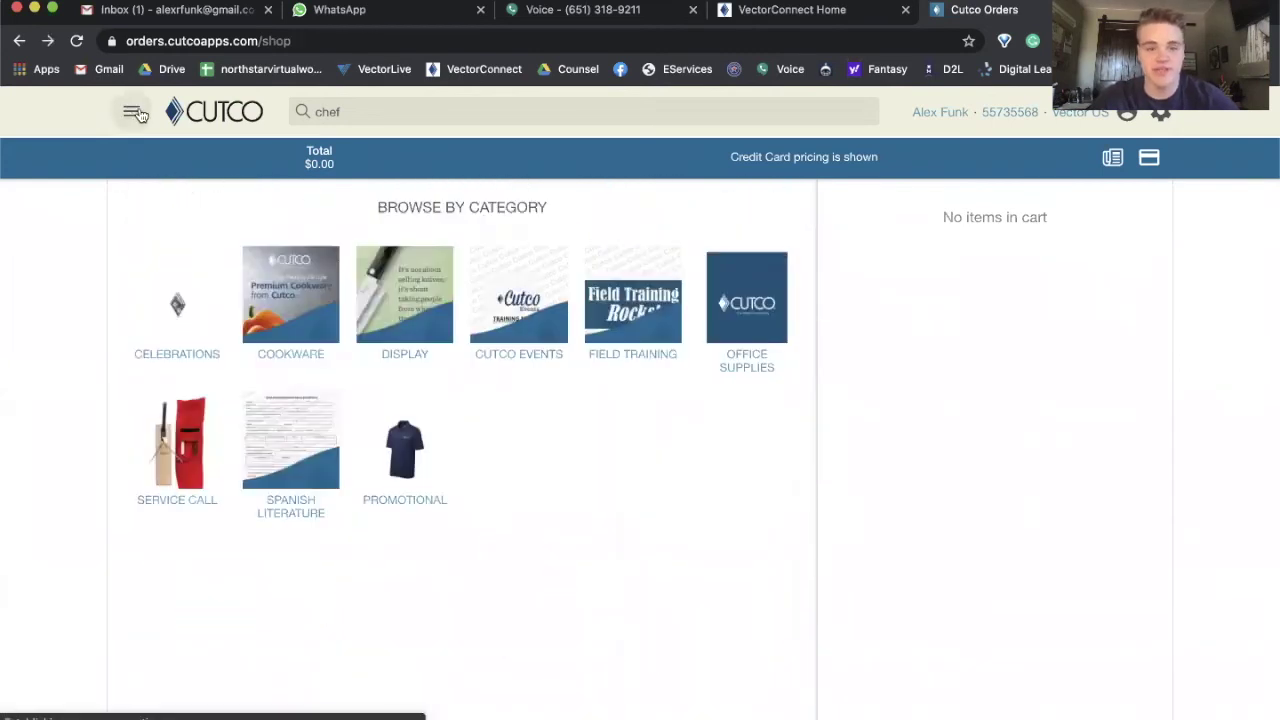
{"action": "left_click", "coordinate": [384, 314]}
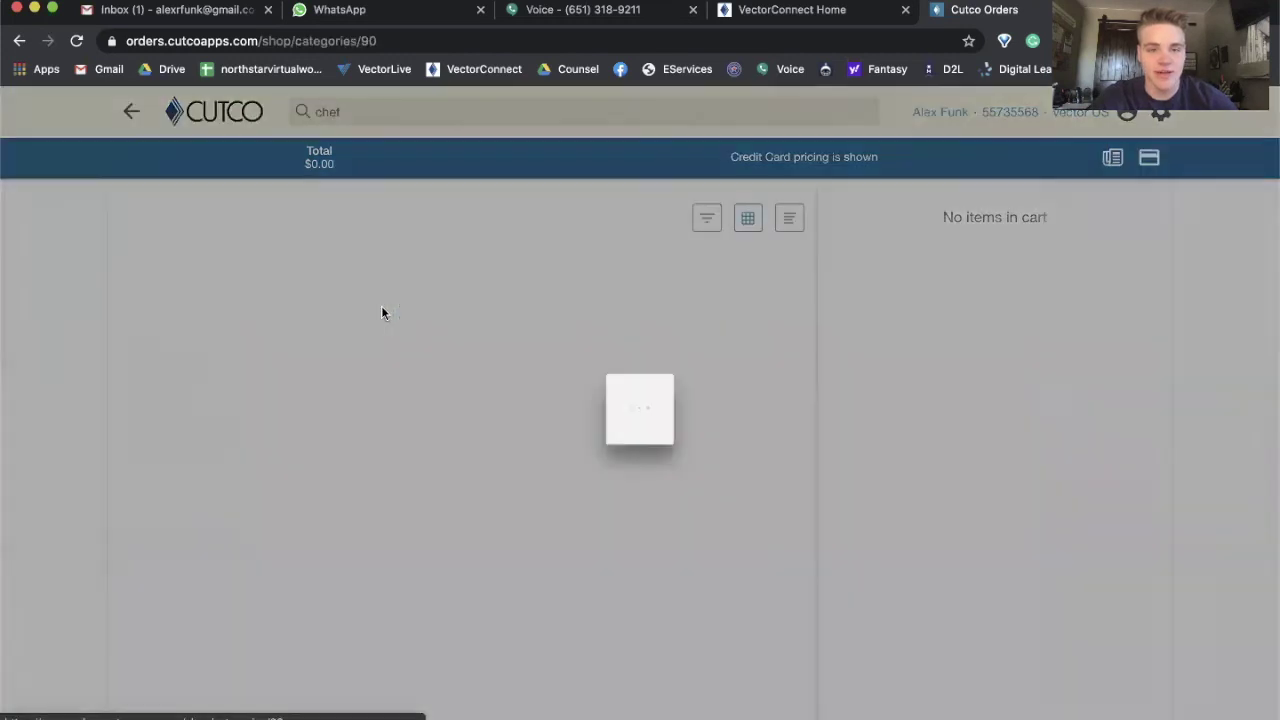
{"action": "scroll", "coordinate": [415, 422], "scroll_direction": "down", "scroll_amount": 1}
{"action": "scroll", "coordinate": [415, 412], "scroll_direction": "down", "scroll_amount": 10}
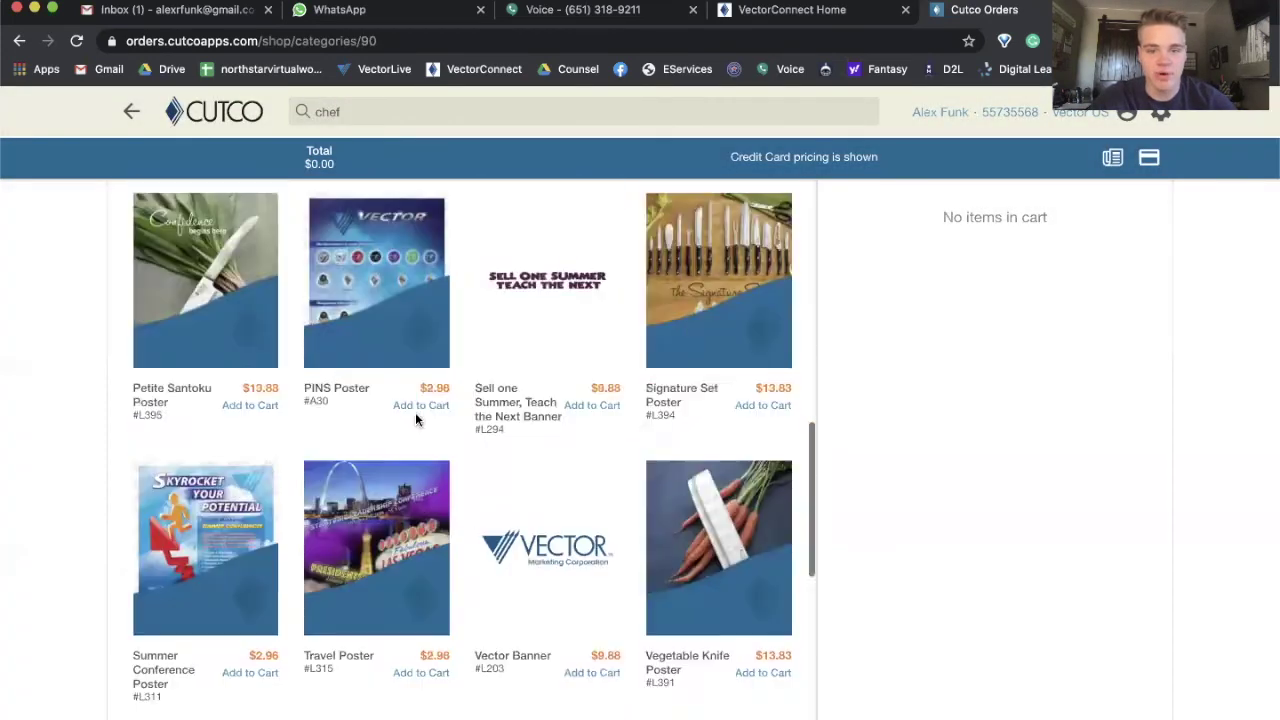
{"action": "scroll", "coordinate": [349, 232], "scroll_direction": "up", "scroll_amount": 12}
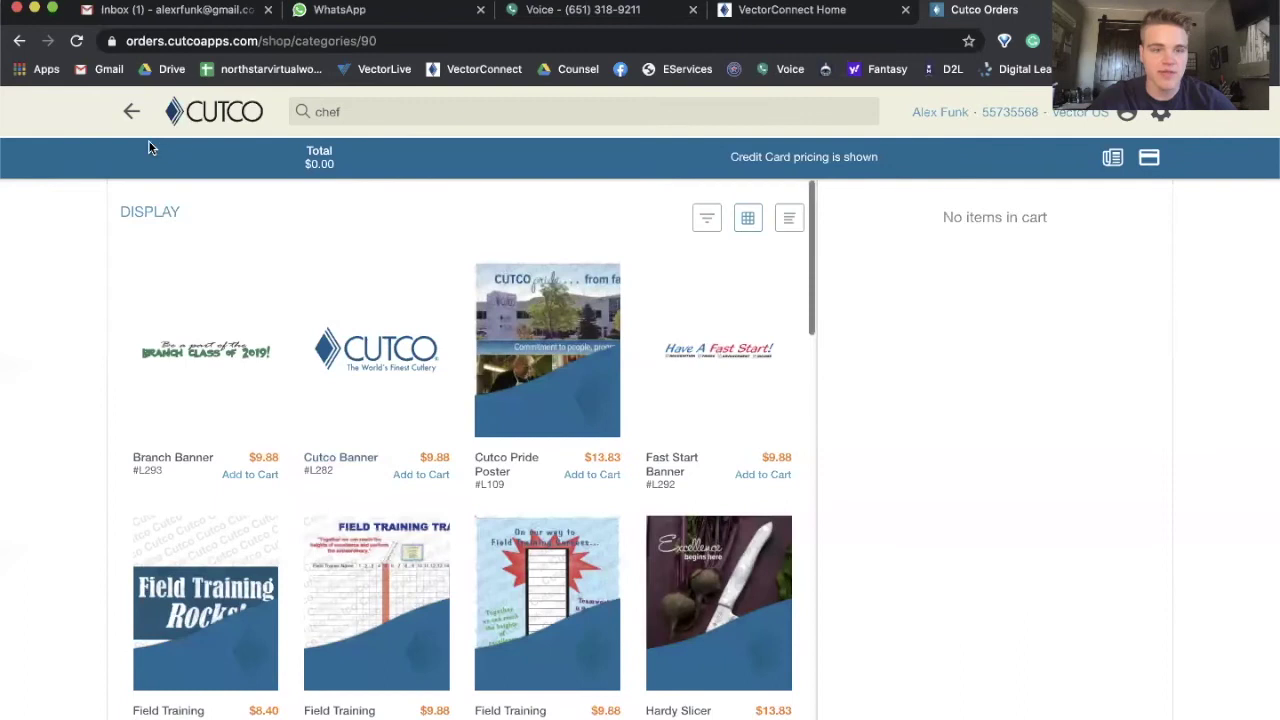
{"action": "scroll", "coordinate": [408, 603], "scroll_direction": "down", "scroll_amount": 10}
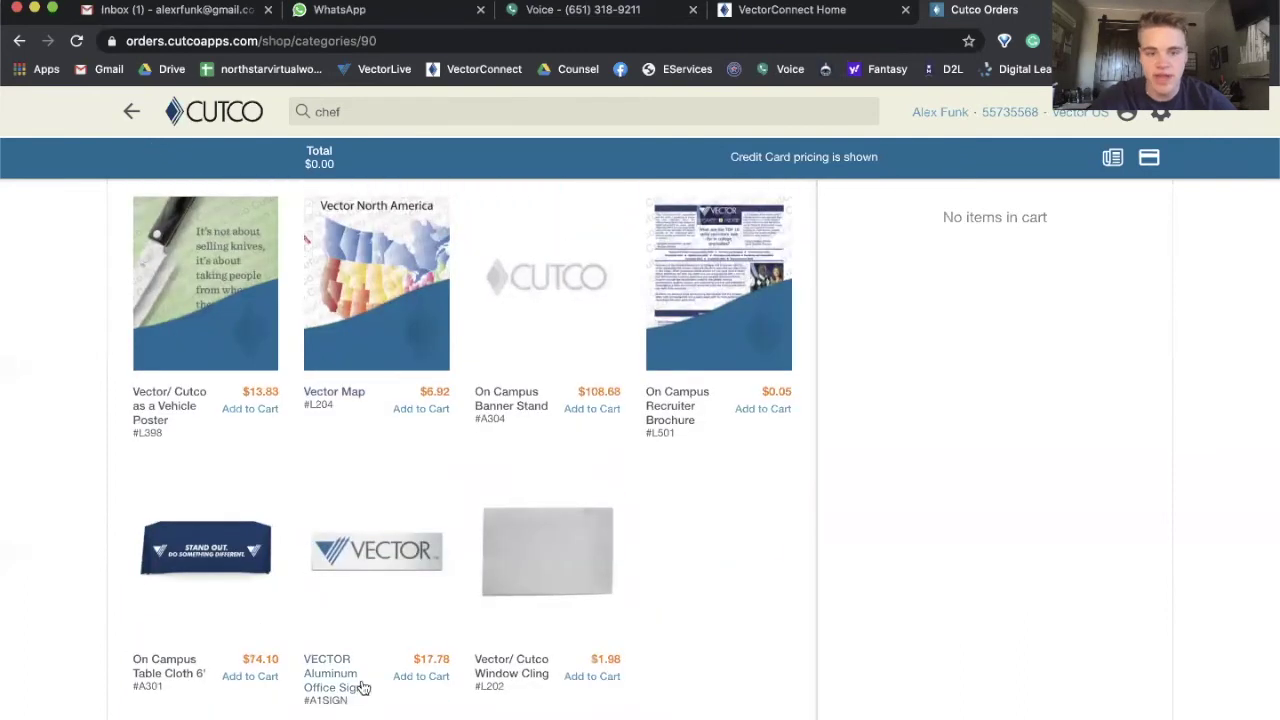
{"action": "scroll", "coordinate": [457, 363], "scroll_direction": "up", "scroll_amount": 10}
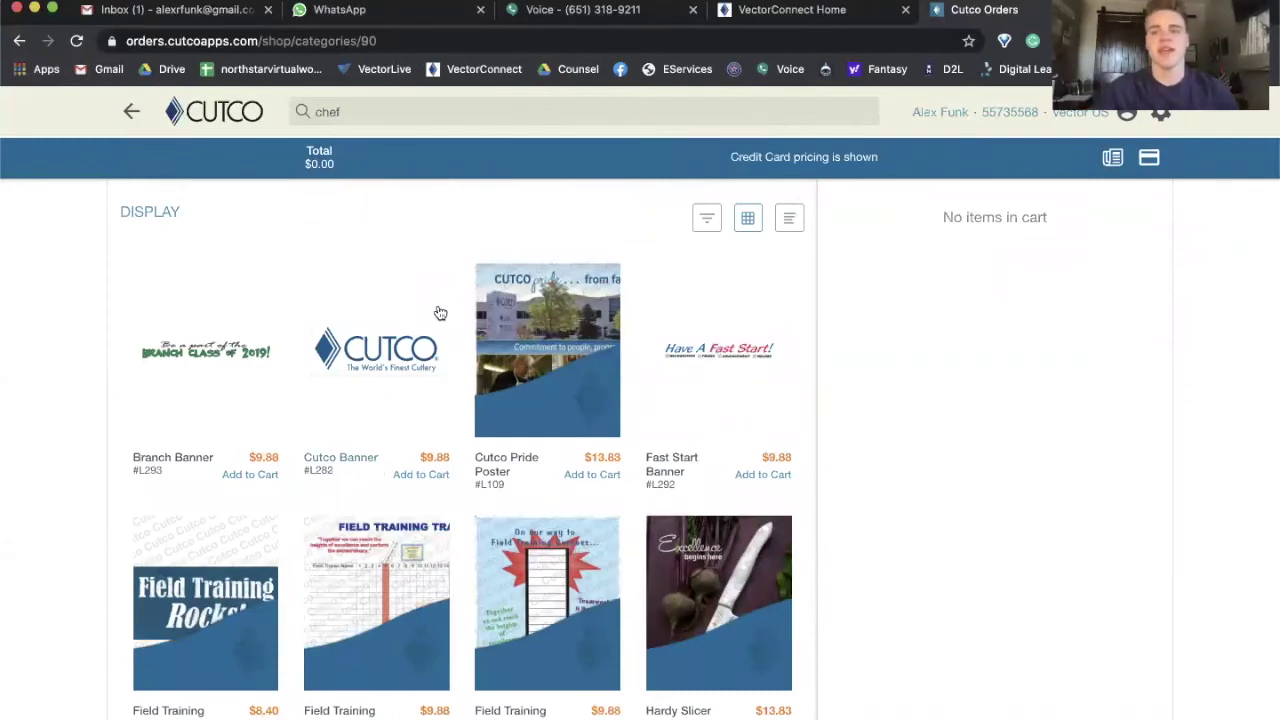
Open Office Supplies and browse its forms and manuals, like Midwest Training Manual $0.49
{"action": "left_click", "coordinate": [130, 112]}
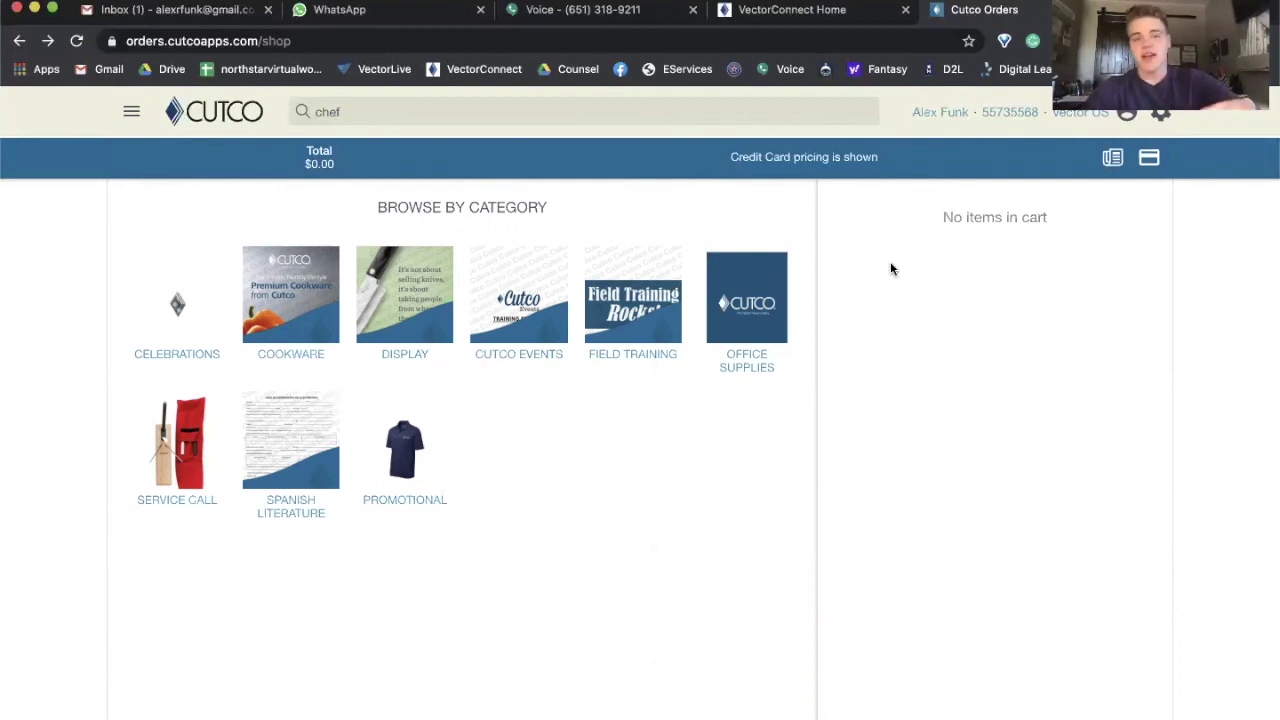
{"action": "left_click", "coordinate": [744, 350]}
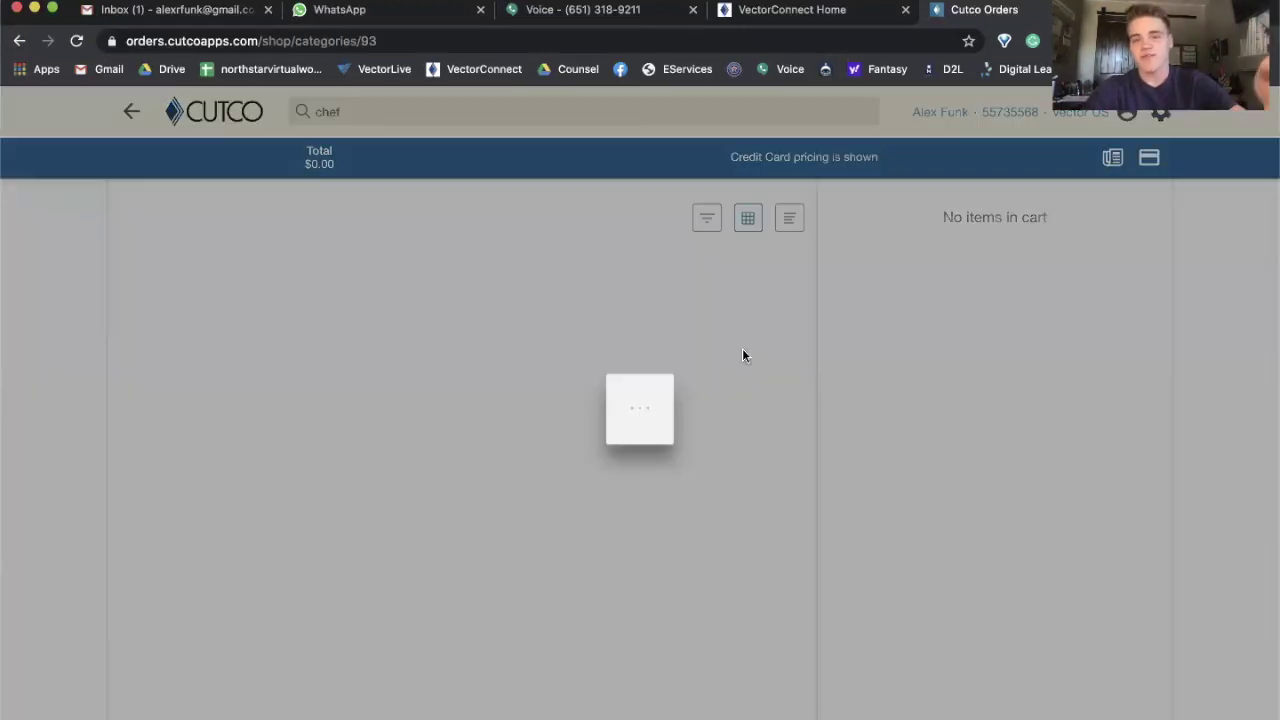
{"action": "scroll", "coordinate": [628, 557], "scroll_direction": "down", "scroll_amount": 6}
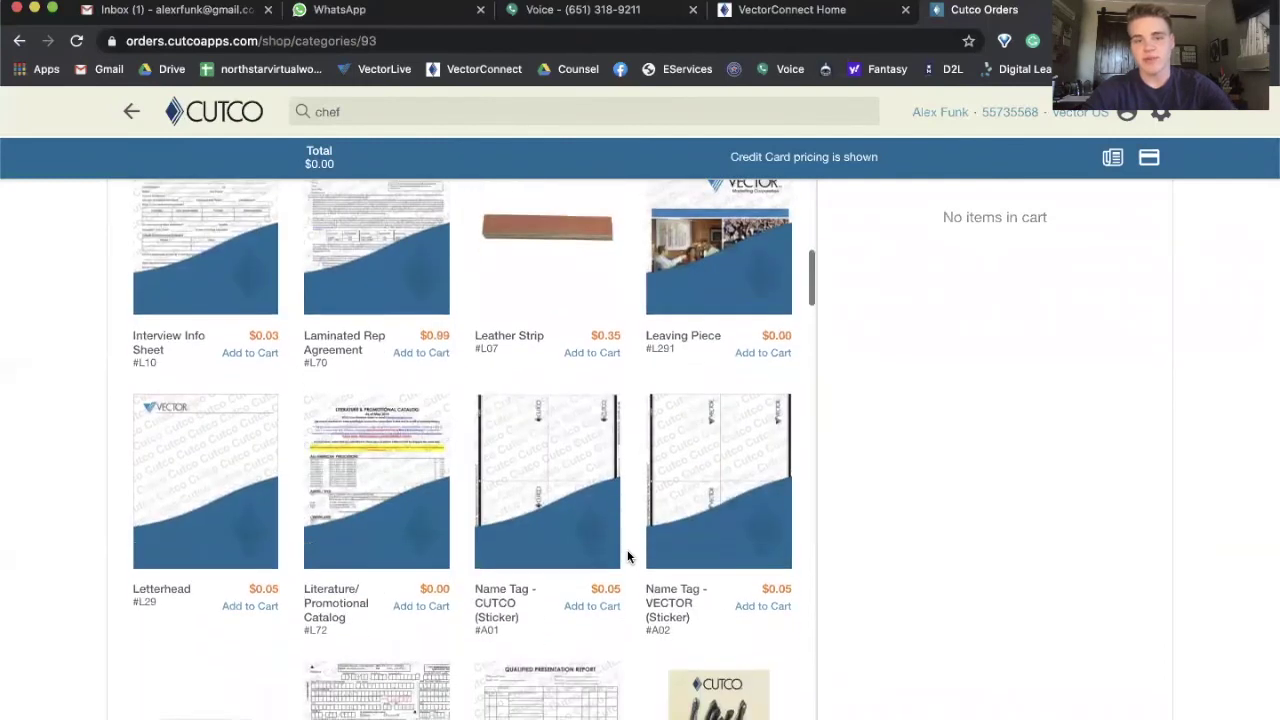
{"action": "scroll", "coordinate": [628, 557], "scroll_direction": "up", "scroll_amount": 3}
{"action": "scroll", "coordinate": [229, 337], "scroll_direction": "down", "scroll_amount": 10}
{"action": "scroll", "coordinate": [229, 337], "scroll_direction": "up", "scroll_amount": 4}
{"action": "scroll", "coordinate": [380, 380], "scroll_direction": "down", "scroll_amount": 1}
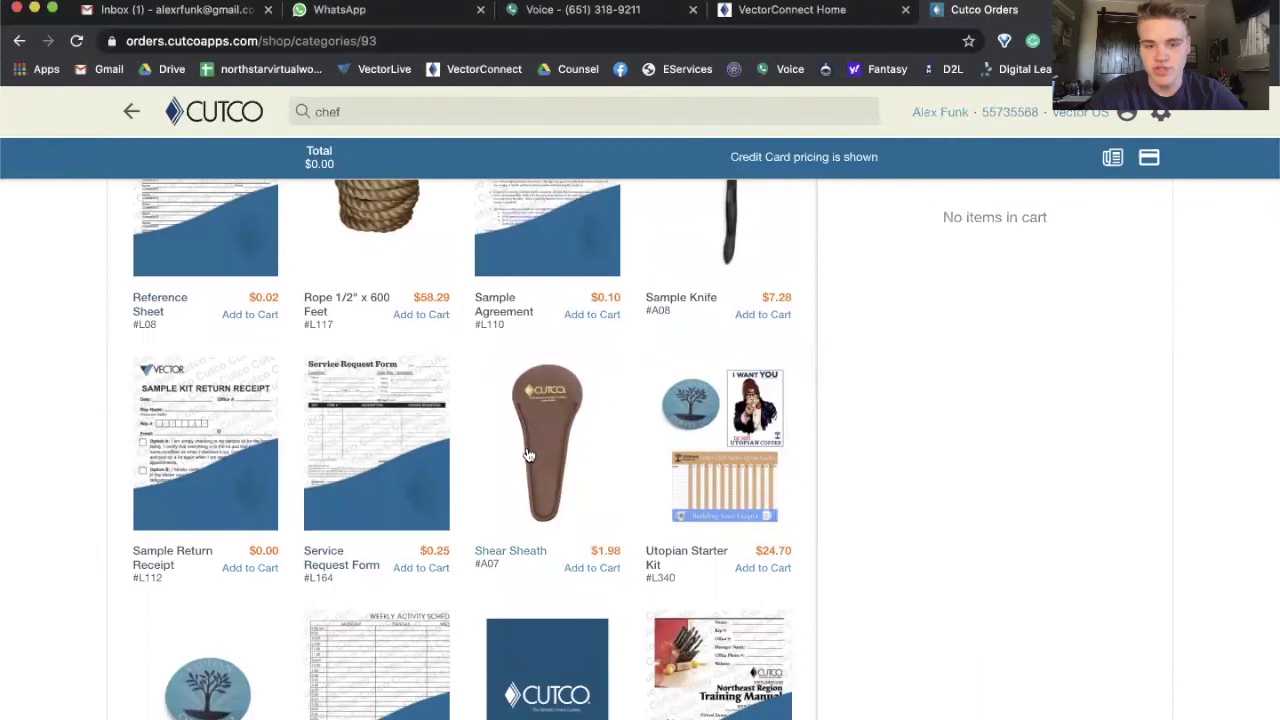
{"action": "scroll", "coordinate": [528, 455], "scroll_direction": "up", "scroll_amount": 2}
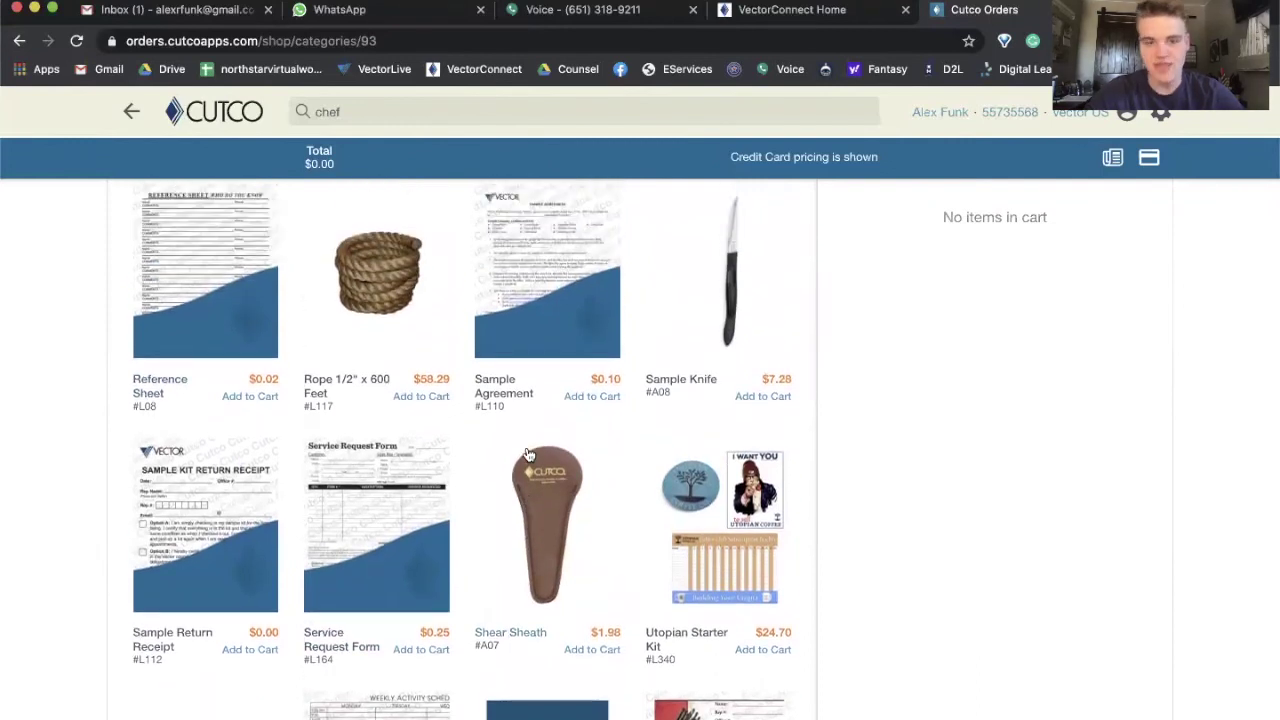
{"action": "scroll", "coordinate": [736, 380], "scroll_direction": "down", "scroll_amount": 8}
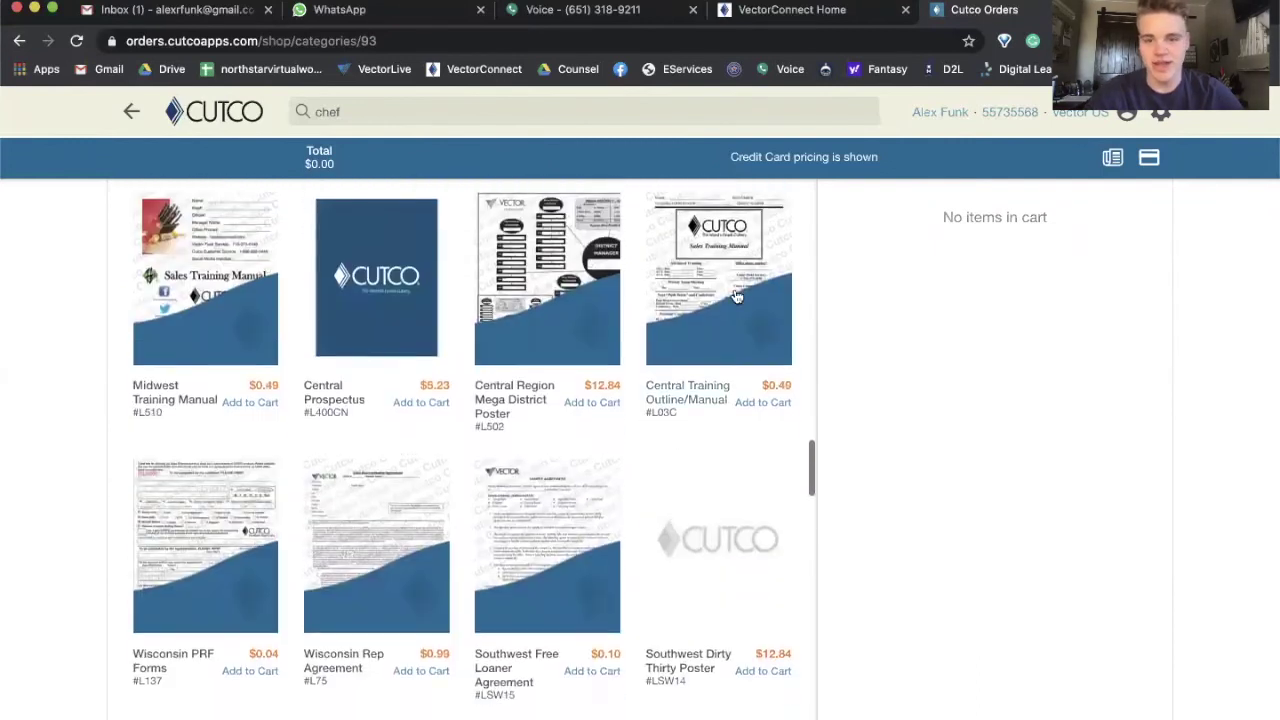